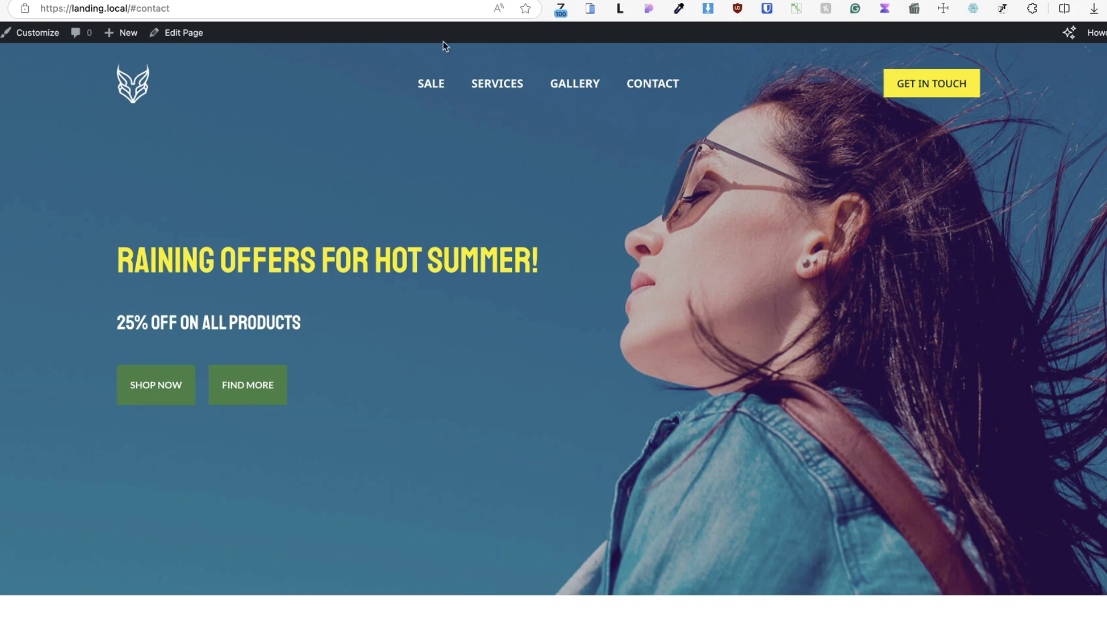
Jump through the finished landing page's Sale, Services, Gallery and Contact sections using its navigation links.
{"action": "left_click", "coordinate": [431, 86]}
{"action": "left_click", "coordinate": [497, 68]}
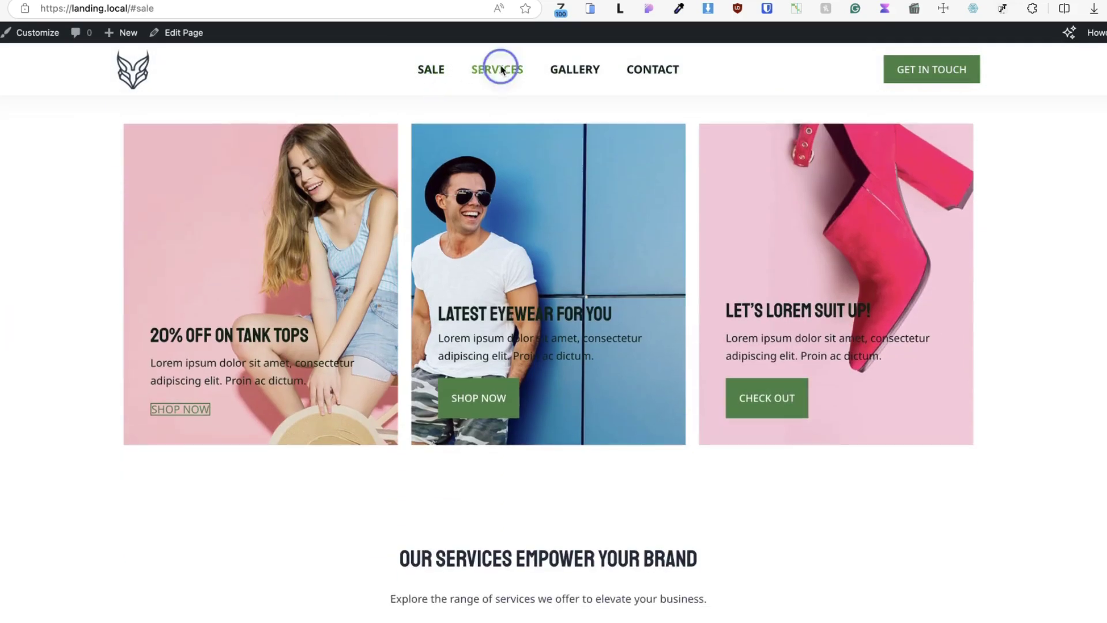
{"action": "left_click", "coordinate": [565, 69]}
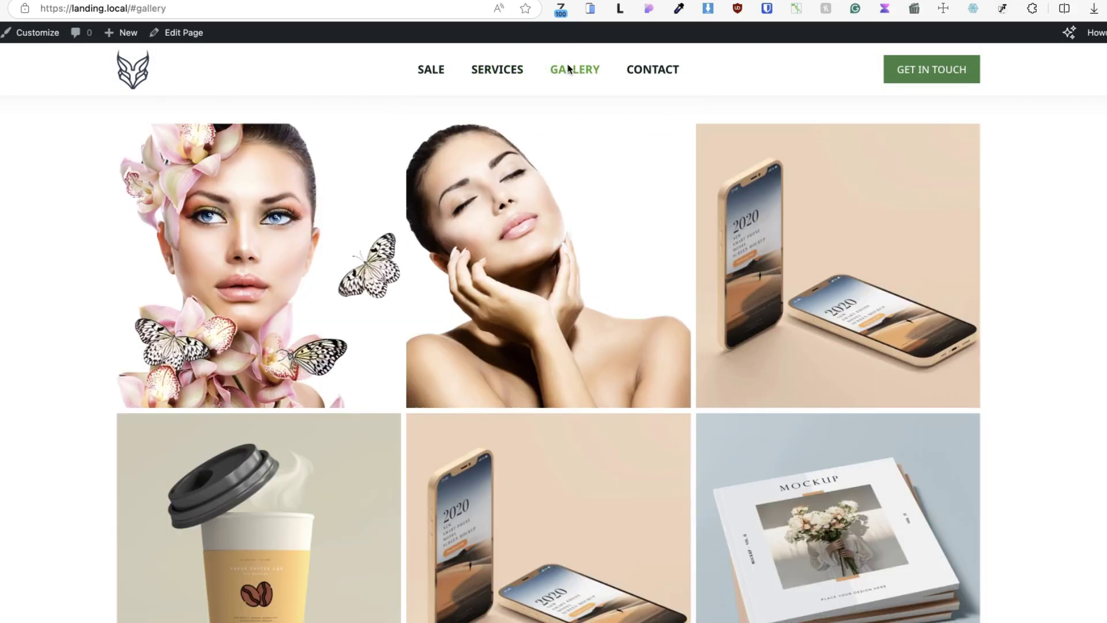
{"action": "left_click", "coordinate": [652, 69]}
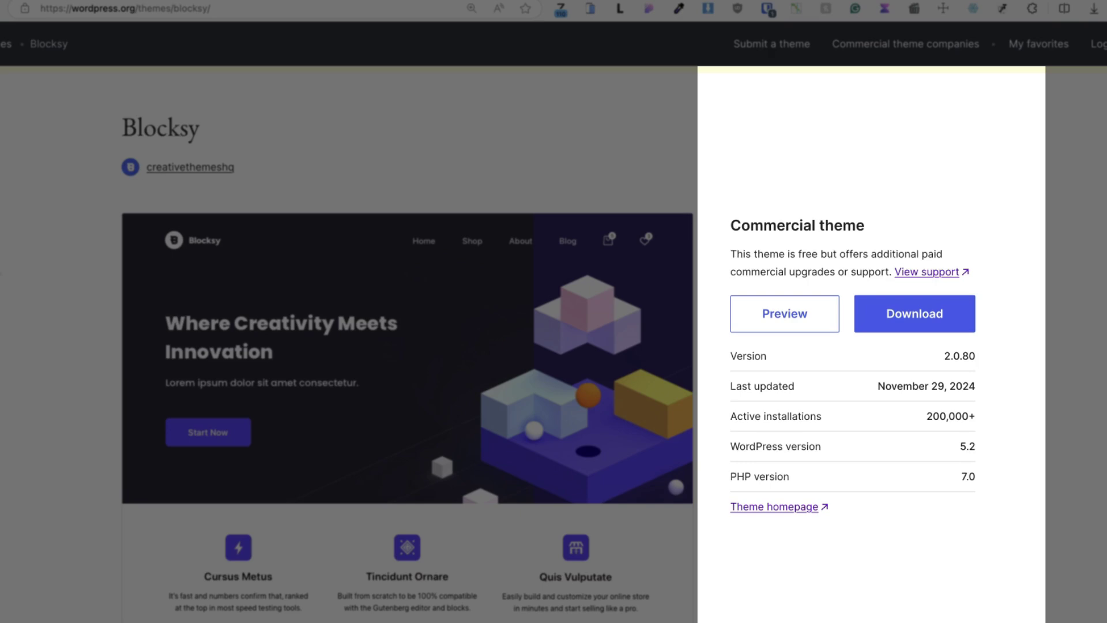
Examine the Blocksy theme's details and ratings on WordPress.org and read through its five-star reviews.
{"action": "scroll", "coordinate": [407, 346], "scroll_direction": "down", "scroll_amount": 10}
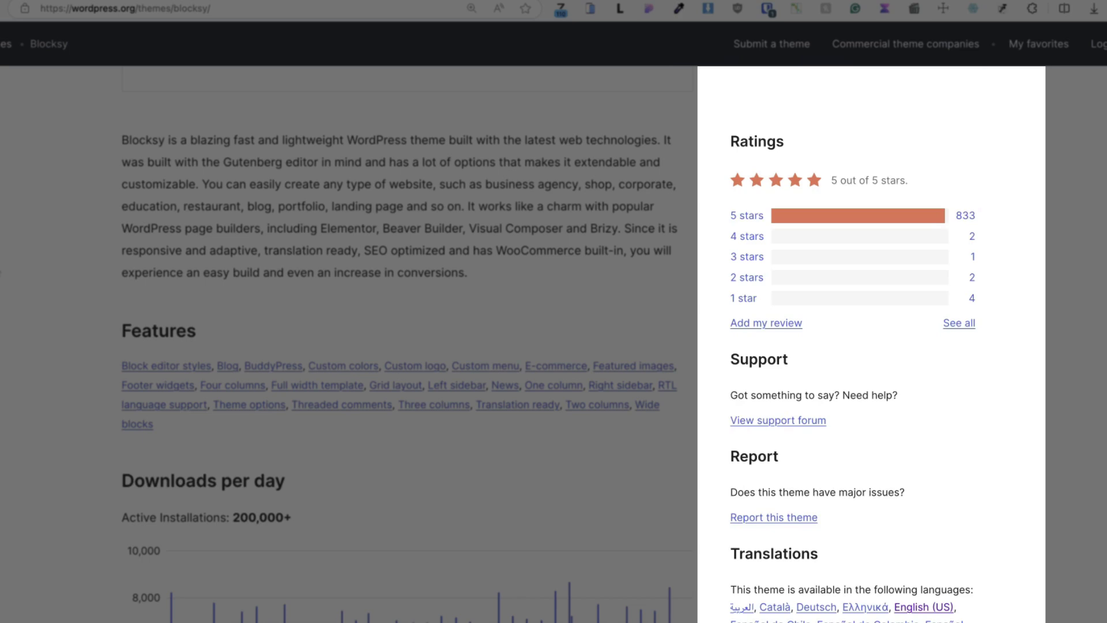
{"action": "left_click", "coordinate": [743, 218]}
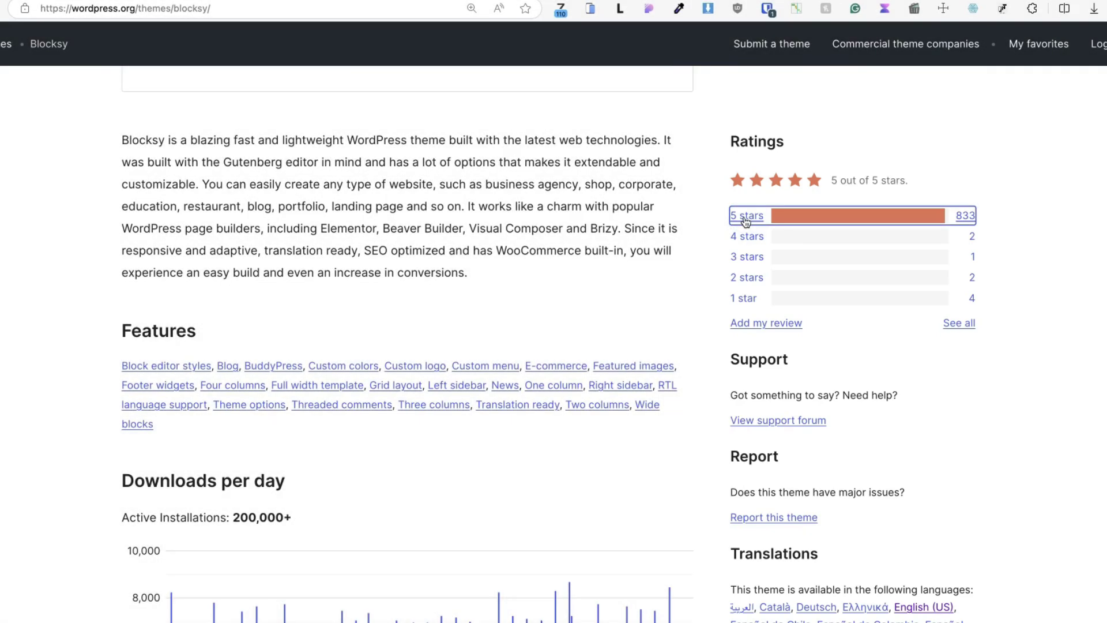
{"action": "scroll", "coordinate": [5, 285], "scroll_direction": "down", "scroll_amount": 7}
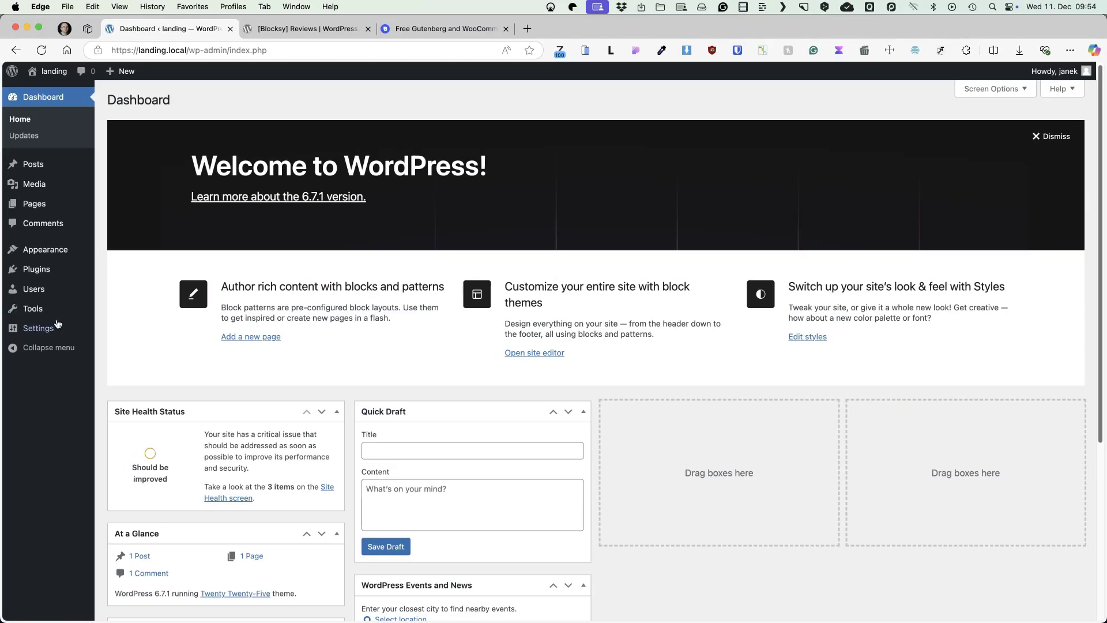
Install and activate the Blocksy theme from the WordPress theme directory, and install the recommended Blocksy Companion plugin.
{"action": "mouse_move", "coordinate": [57, 254]}
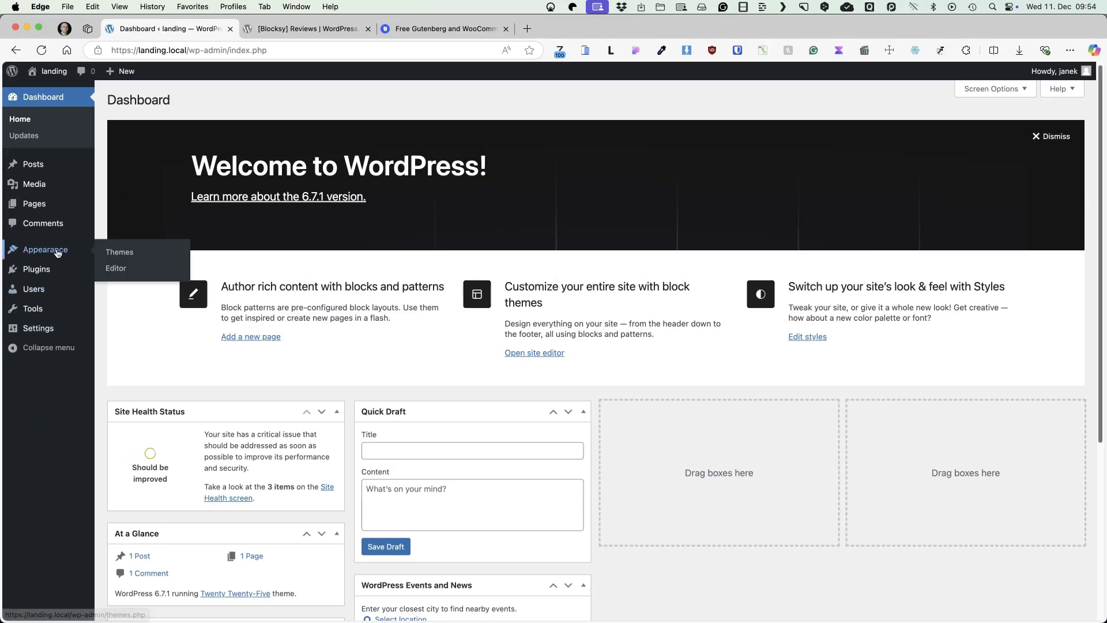
{"action": "left_click", "coordinate": [126, 252]}
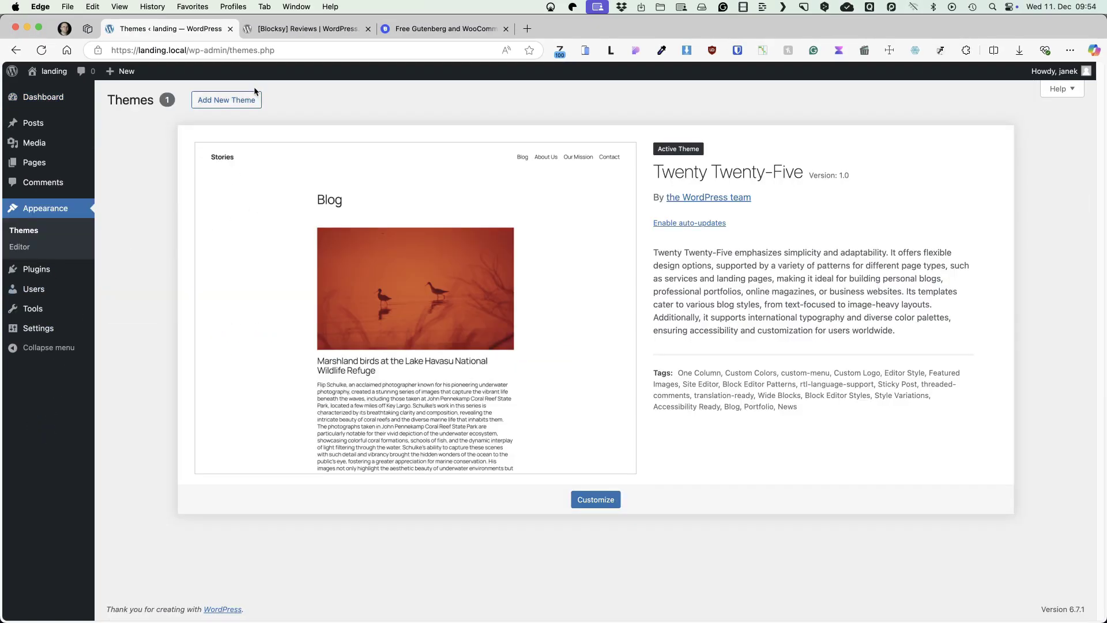
{"action": "left_click", "coordinate": [239, 102]}
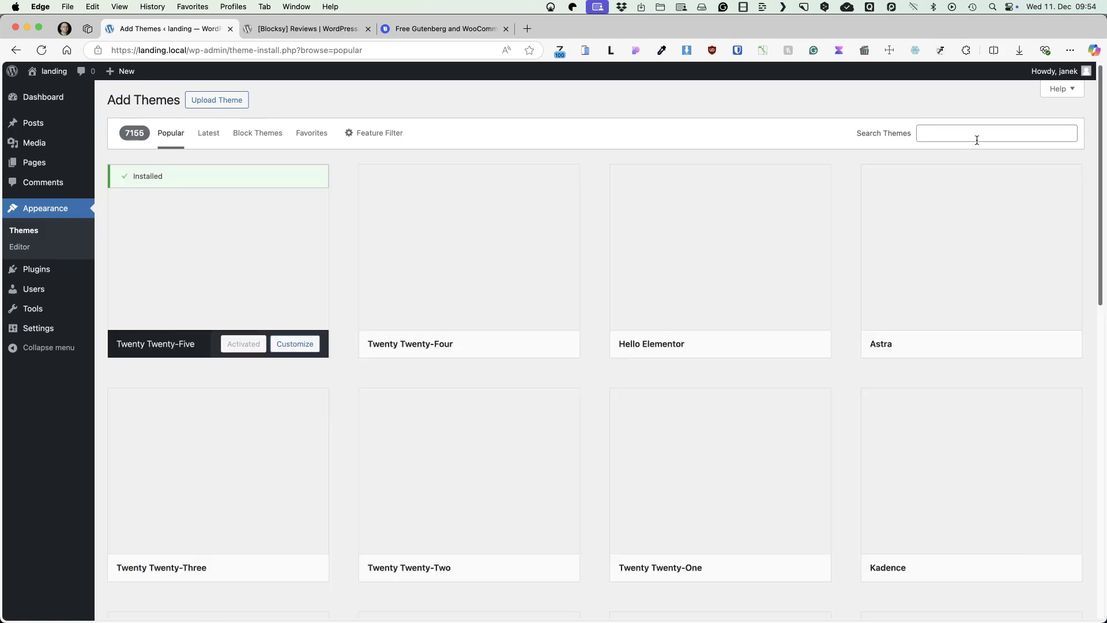
{"action": "left_click", "coordinate": [952, 134]}
{"action": "type", "text": "blocksy"}
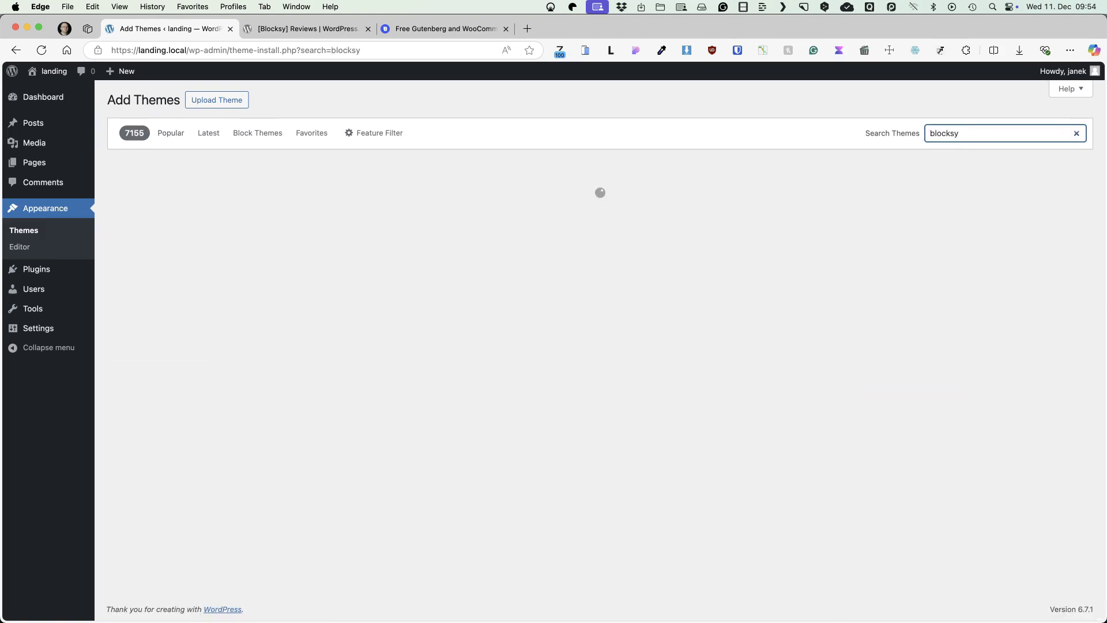
{"action": "left_click", "coordinate": [261, 346]}
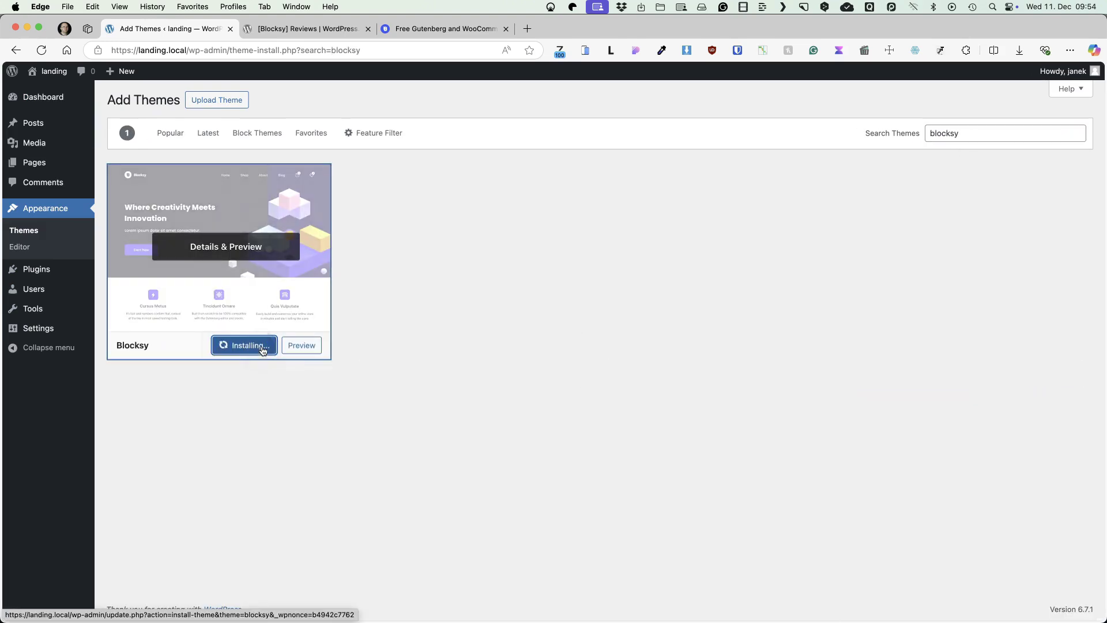
{"action": "left_click", "coordinate": [238, 345]}
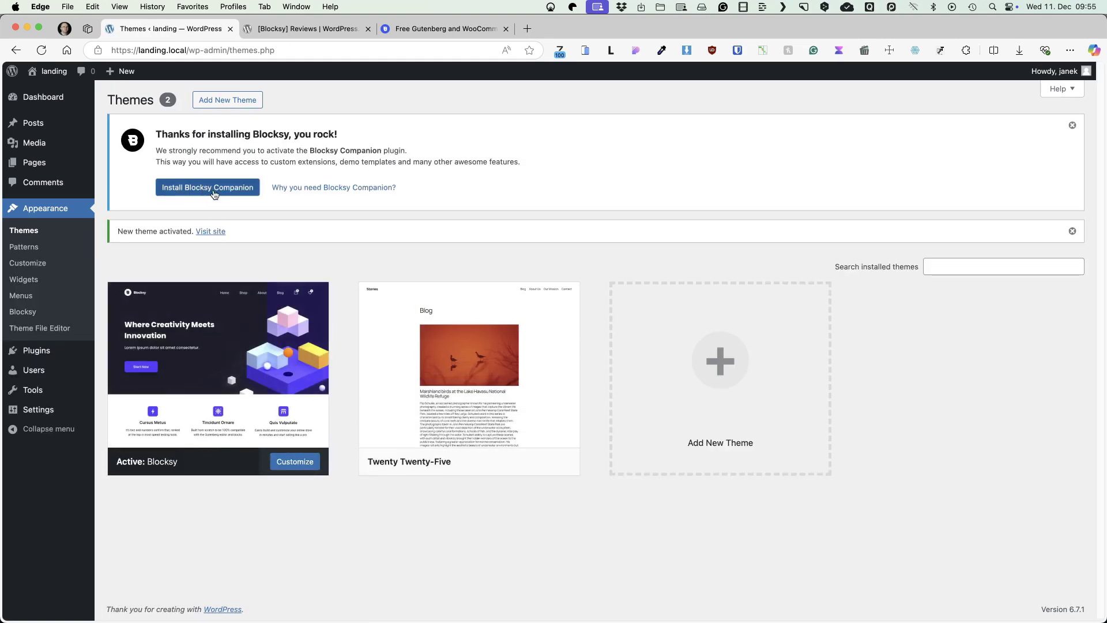
{"action": "left_click", "coordinate": [217, 190]}
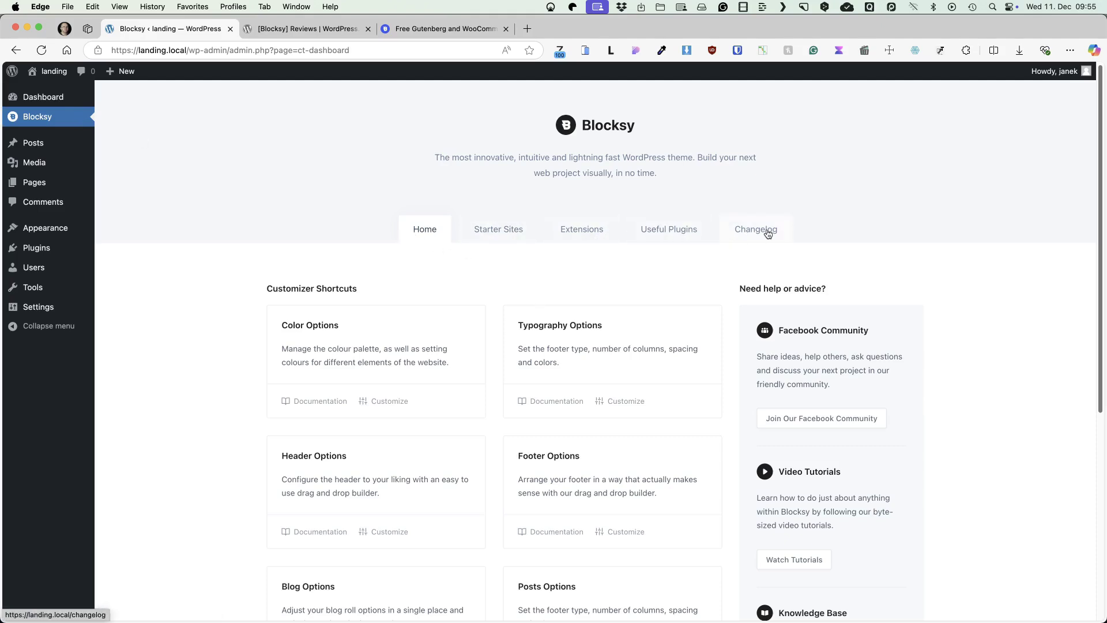
Check the Blocksy extensions, and filter the starter sites to the Free plan to find the Catering site.
{"action": "left_click", "coordinate": [585, 226]}
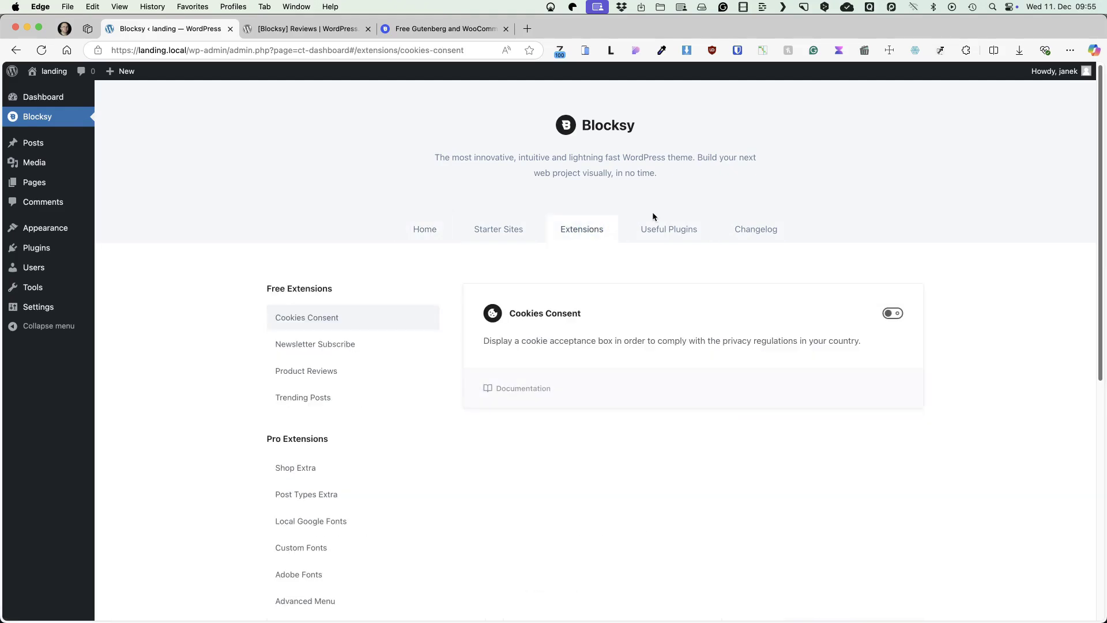
{"action": "left_click", "coordinate": [503, 228]}
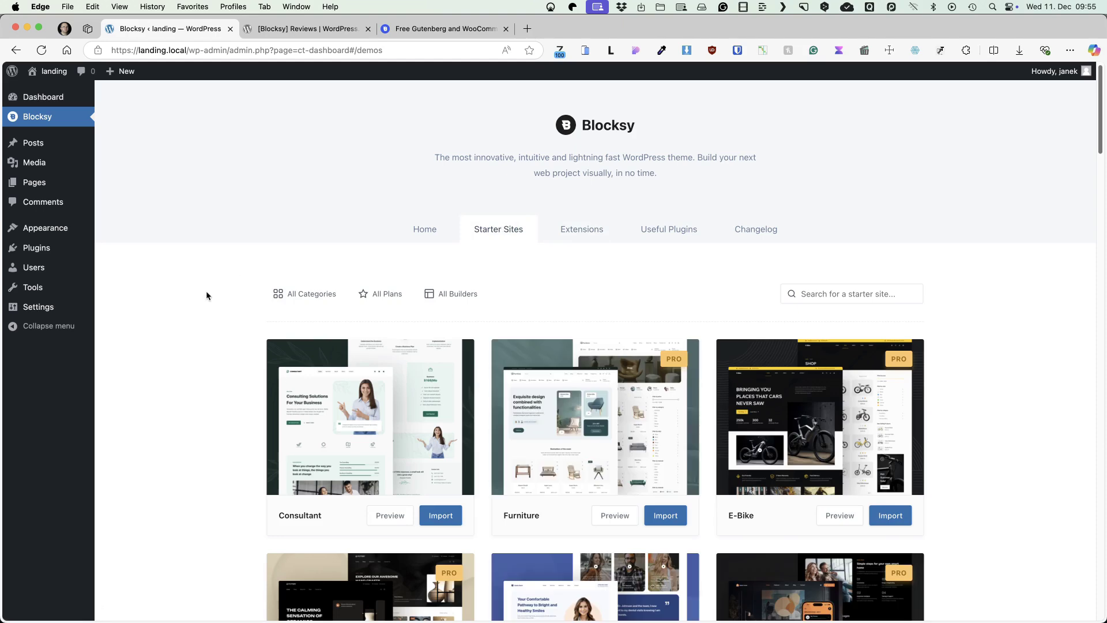
{"action": "scroll", "coordinate": [206, 291], "scroll_direction": "down", "scroll_amount": 5}
{"action": "left_click", "coordinate": [375, 323]}
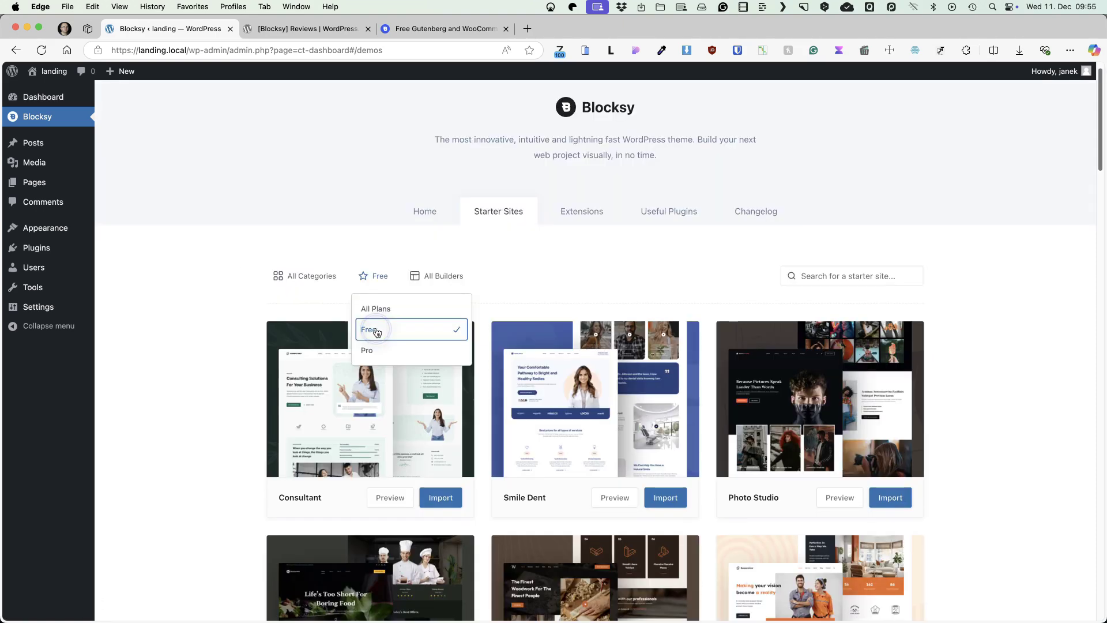
{"action": "scroll", "coordinate": [208, 317], "scroll_direction": "down", "scroll_amount": 3}
{"action": "scroll", "coordinate": [208, 317], "scroll_direction": "down", "scroll_amount": 6}
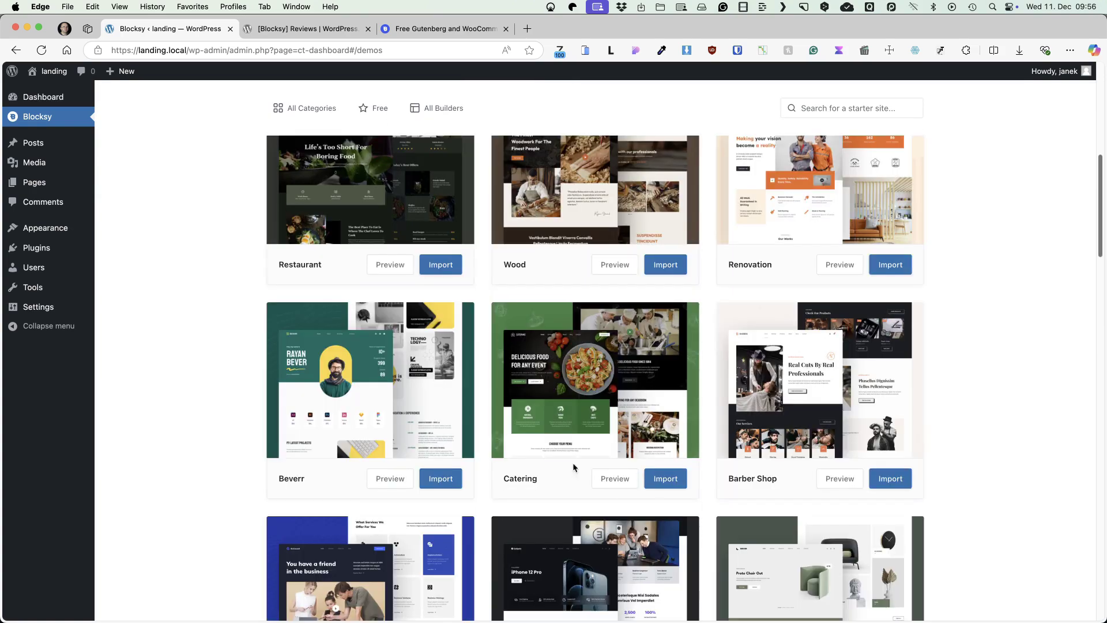
Preview the Catering starter site's home page and return to the starter sites list.
{"action": "left_click", "coordinate": [613, 480]}
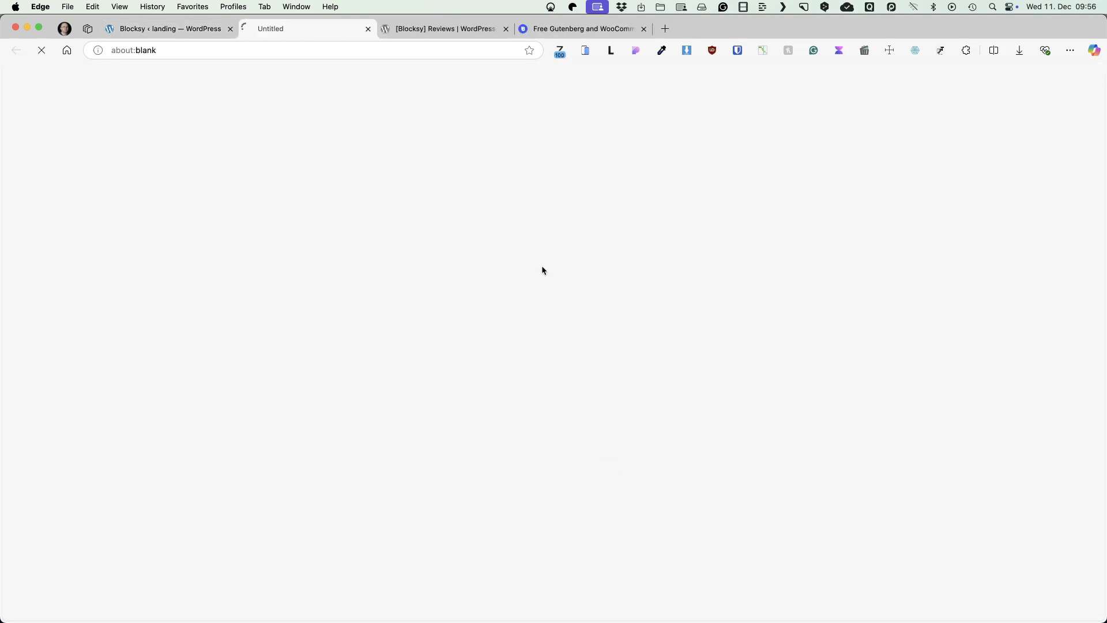
{"action": "scroll", "coordinate": [649, 346], "scroll_direction": "down", "scroll_amount": 10}
{"action": "scroll", "coordinate": [648, 349], "scroll_direction": "up", "scroll_amount": 10}
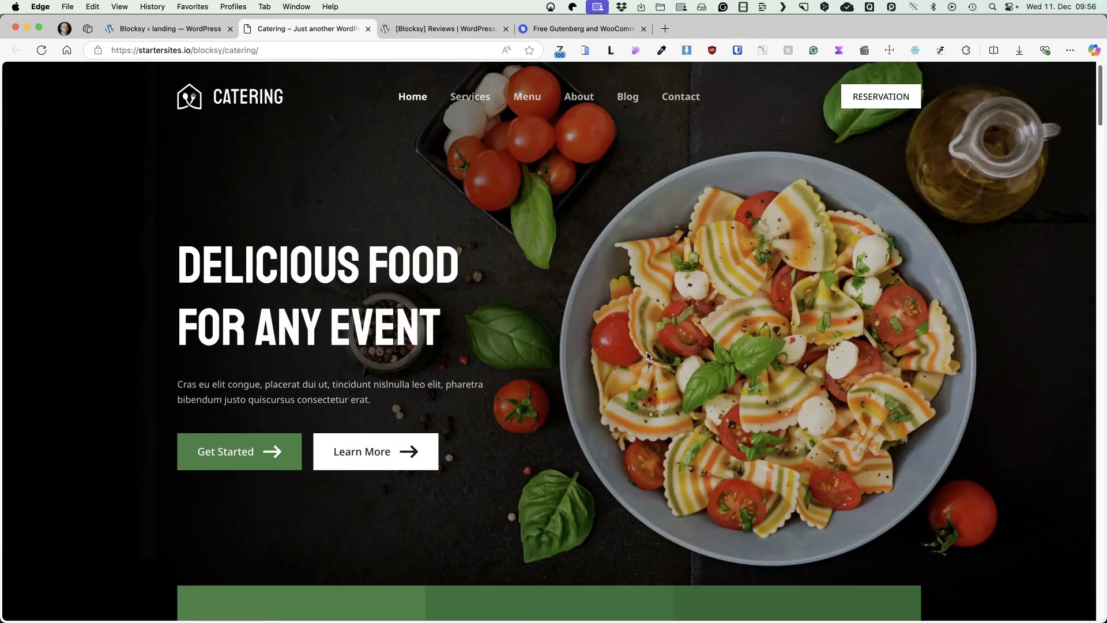
{"action": "scroll", "coordinate": [647, 355], "scroll_direction": "down", "scroll_amount": 10}
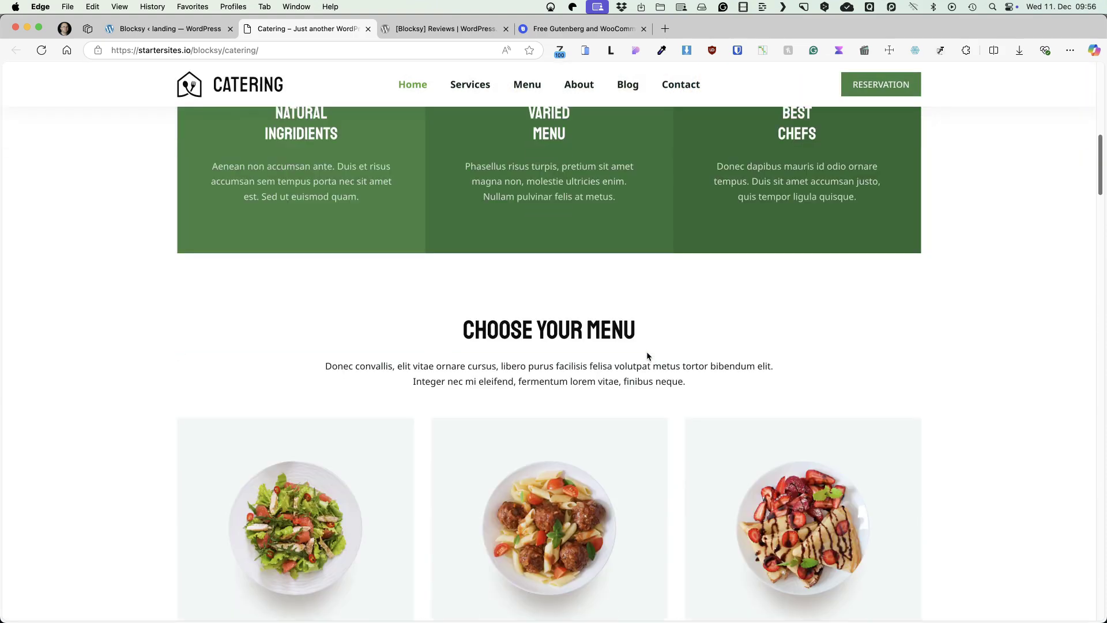
{"action": "left_click", "coordinate": [151, 28]}
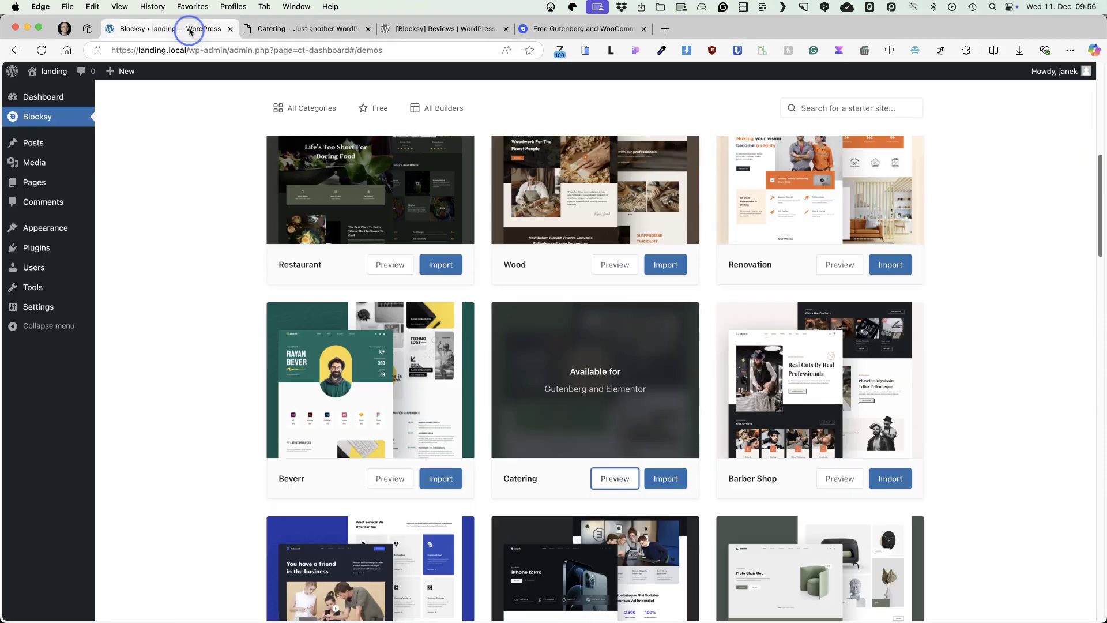
Set up the Catering starter site import with the Gutenberg builder, without the child theme, Stackable or WPForms.
{"action": "left_click", "coordinate": [675, 486]}
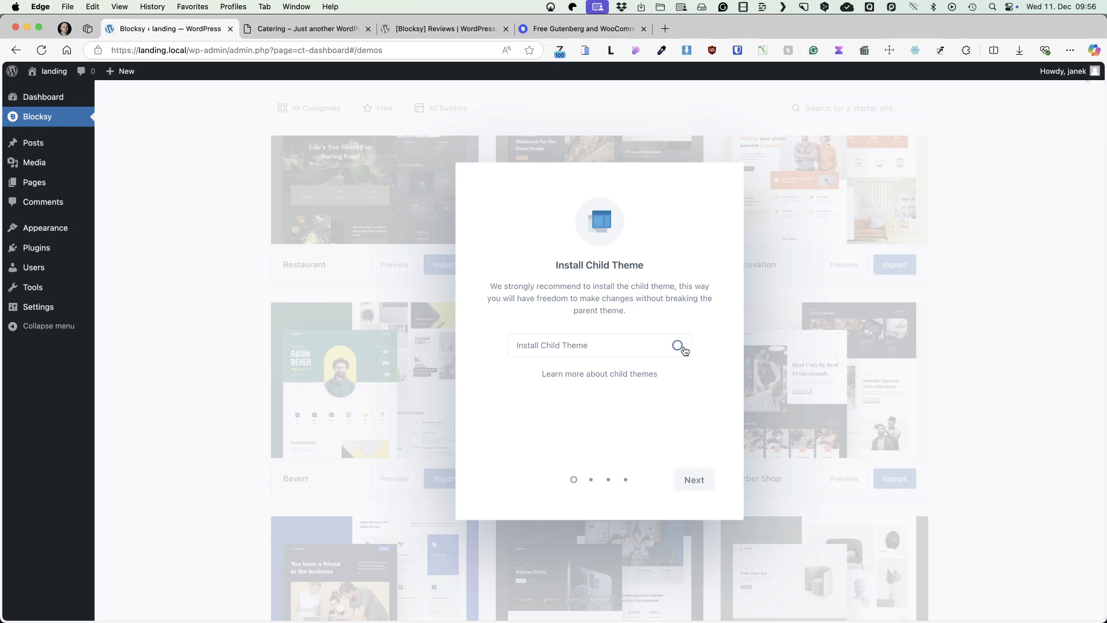
{"action": "left_click", "coordinate": [696, 483]}
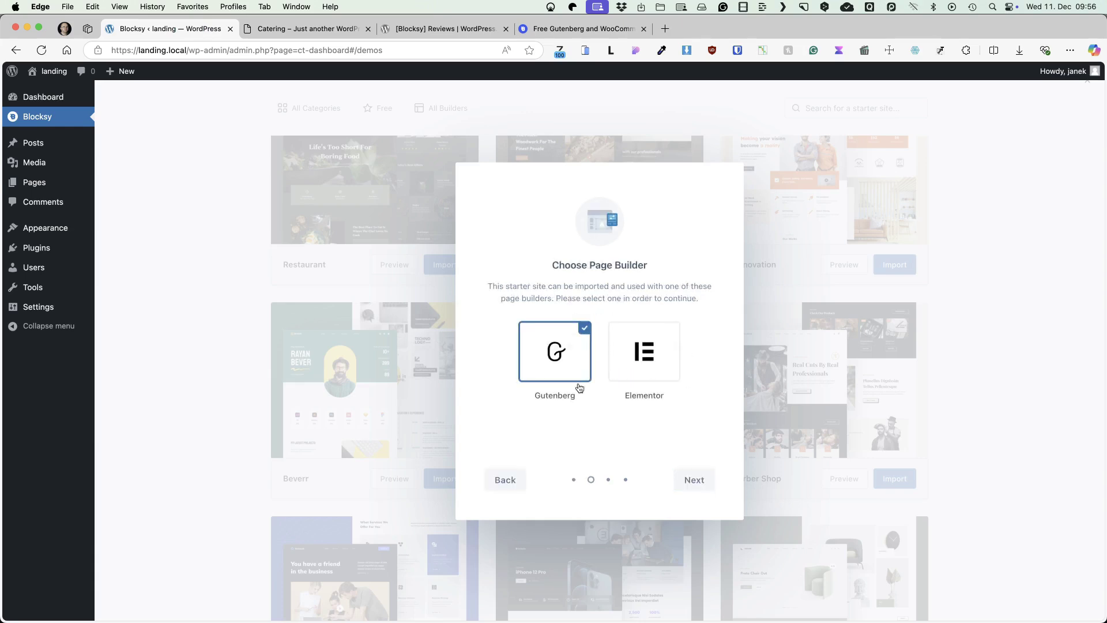
{"action": "left_click", "coordinate": [692, 482]}
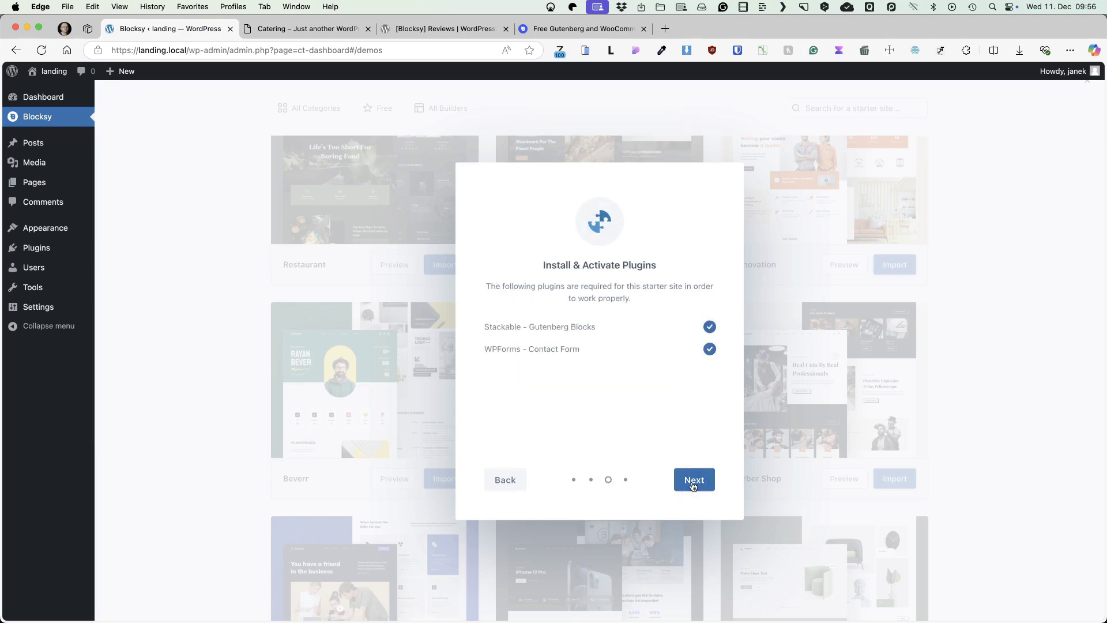
{"action": "left_click", "coordinate": [709, 327]}
{"action": "left_click", "coordinate": [710, 350]}
{"action": "left_click", "coordinate": [696, 480]}
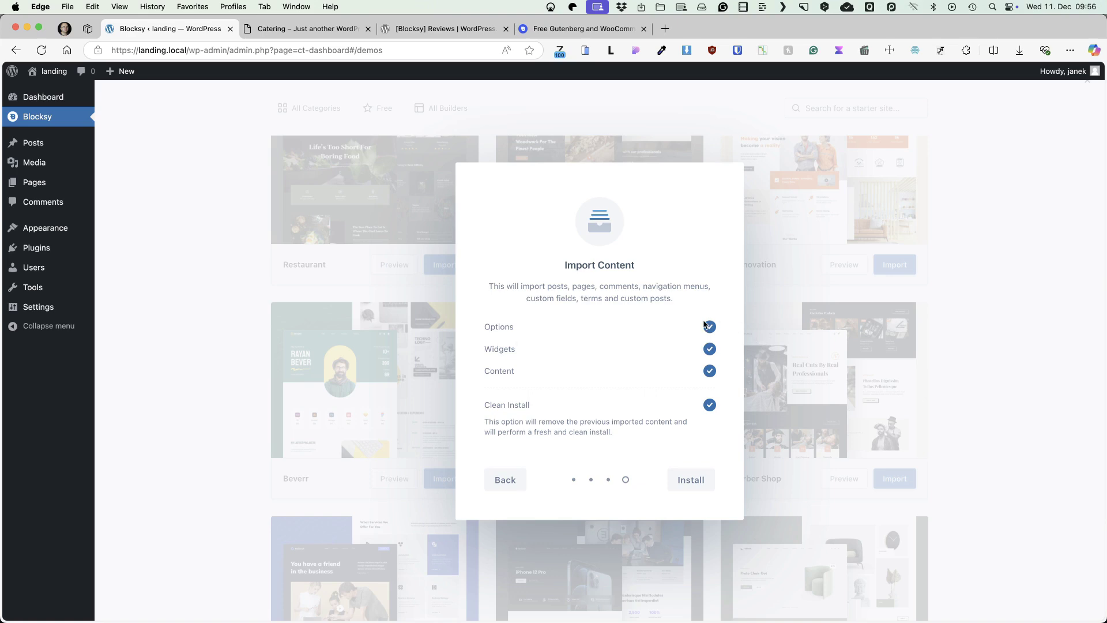
Import only the starter site's Options, leaving out Widgets, Content and Clean Install.
{"action": "left_click", "coordinate": [710, 351]}
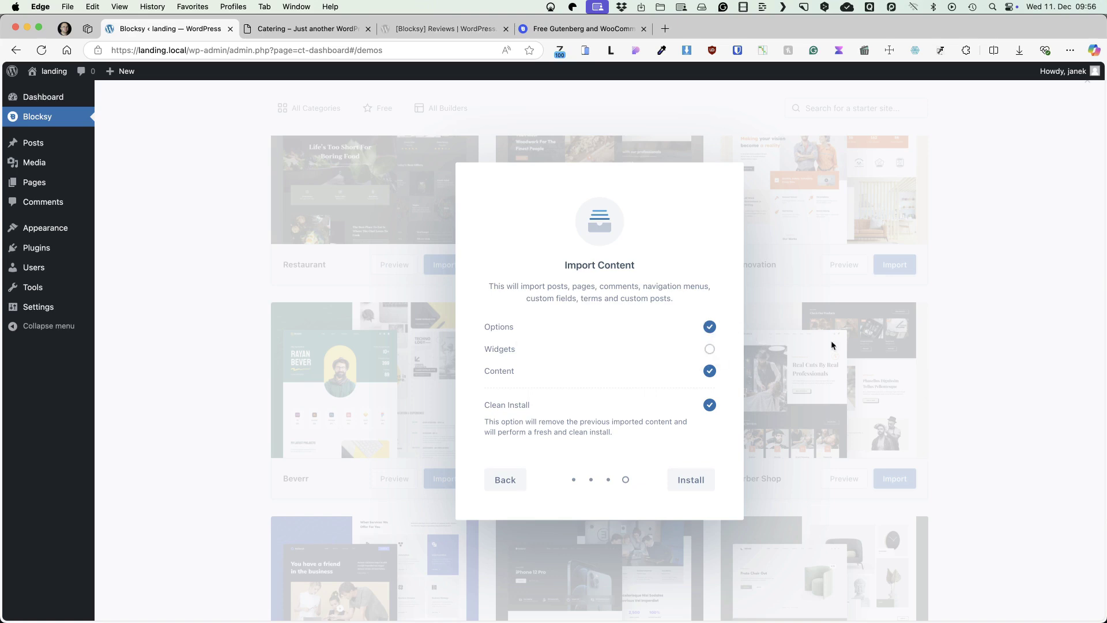
{"action": "left_click", "coordinate": [710, 372]}
{"action": "left_click", "coordinate": [703, 407]}
{"action": "left_click", "coordinate": [691, 479]}
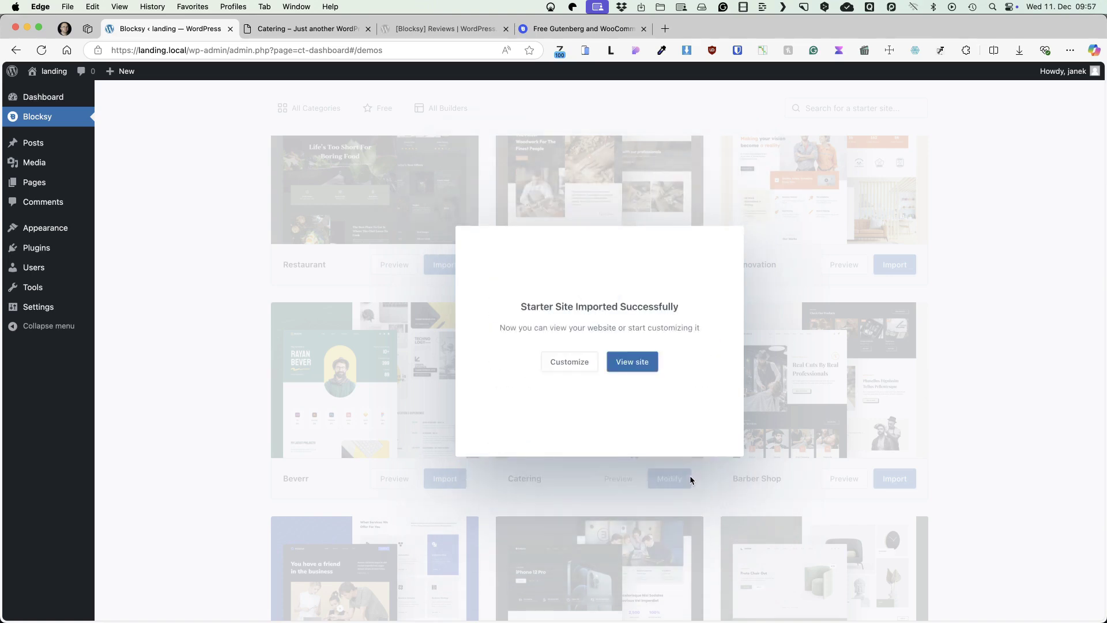
View the imported site's front end and open its Sample Page.
{"action": "left_click", "coordinate": [630, 363]}
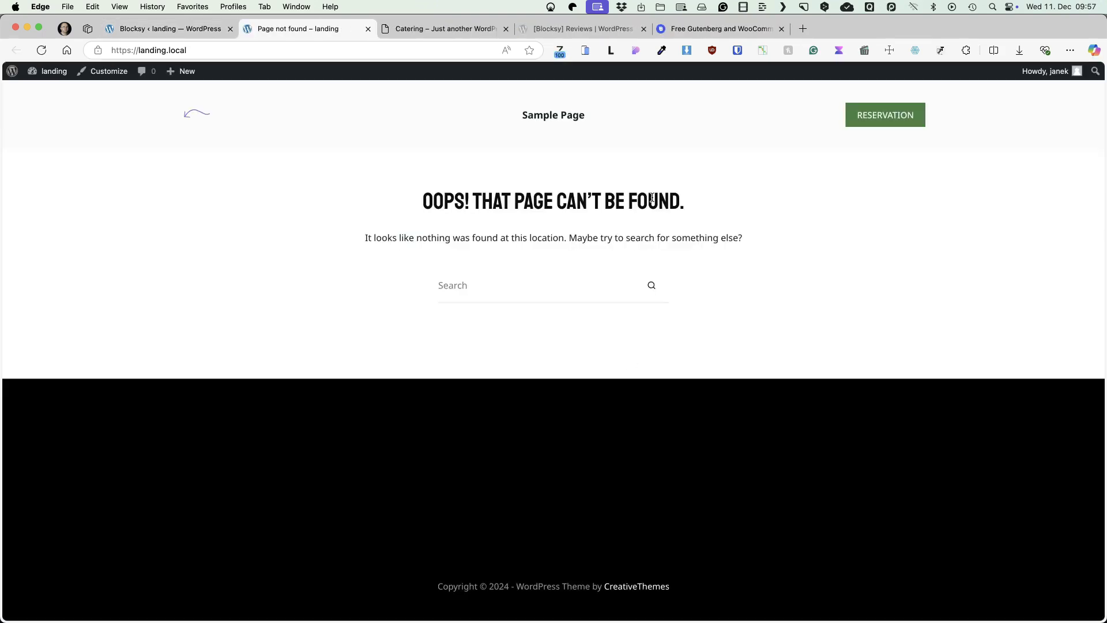
{"action": "left_click_drag", "start_coordinate": [691, 201], "coordinate": [464, 199]}
{"action": "left_click", "coordinate": [766, 227]}
{"action": "left_click", "coordinate": [551, 115]}
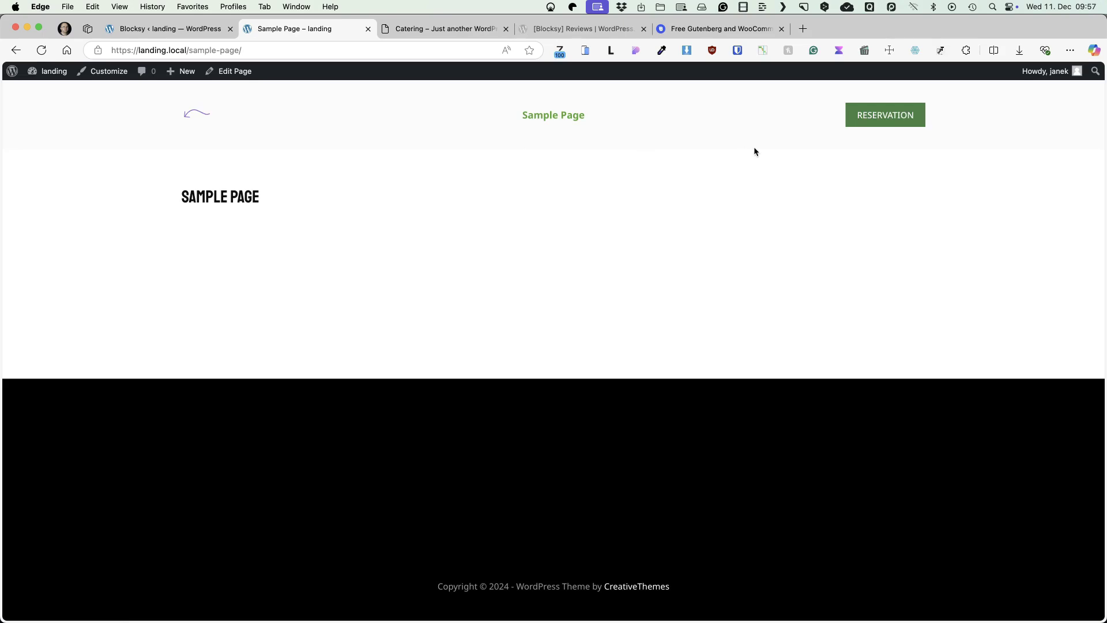
Close the starter site import dialog and return to the WordPress Dashboard.
{"action": "left_click", "coordinate": [119, 28]}
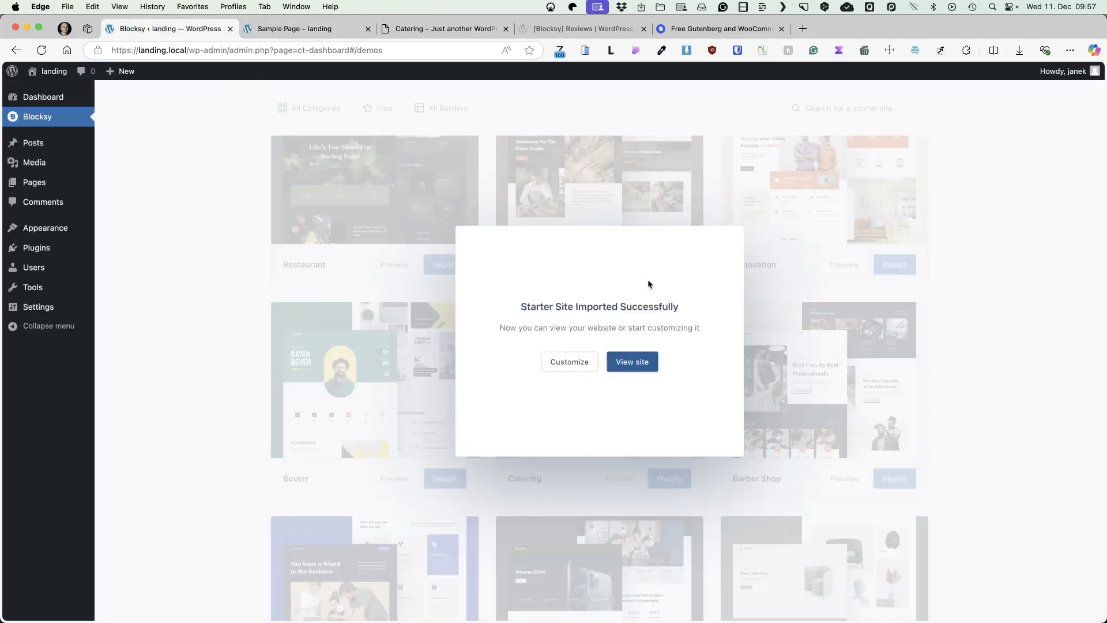
{"action": "left_click", "coordinate": [1014, 288]}
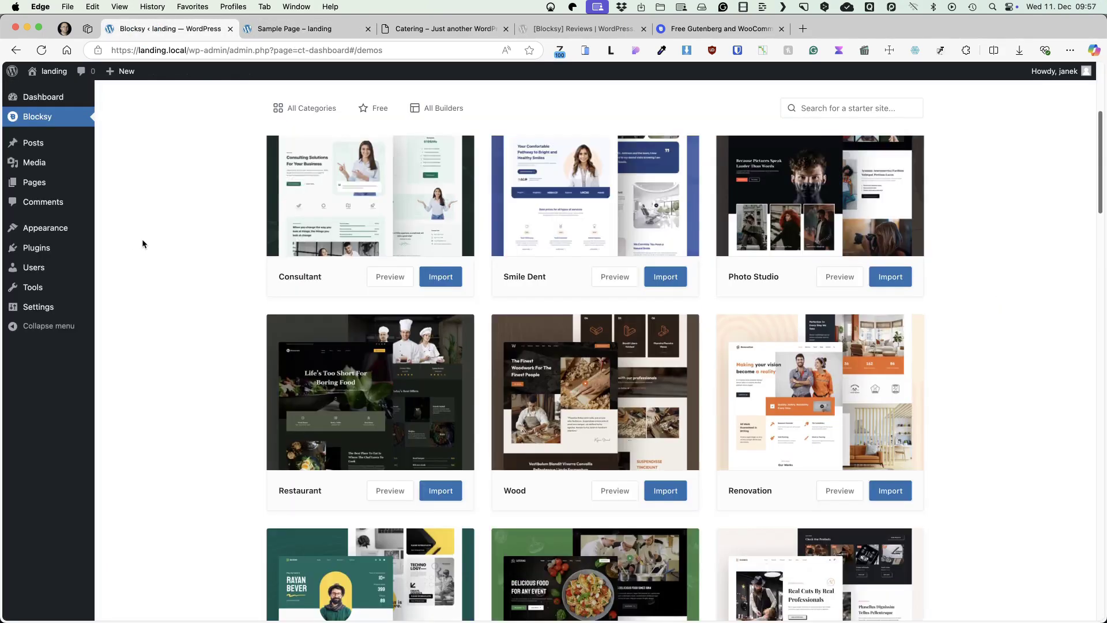
{"action": "left_click", "coordinate": [44, 98]}
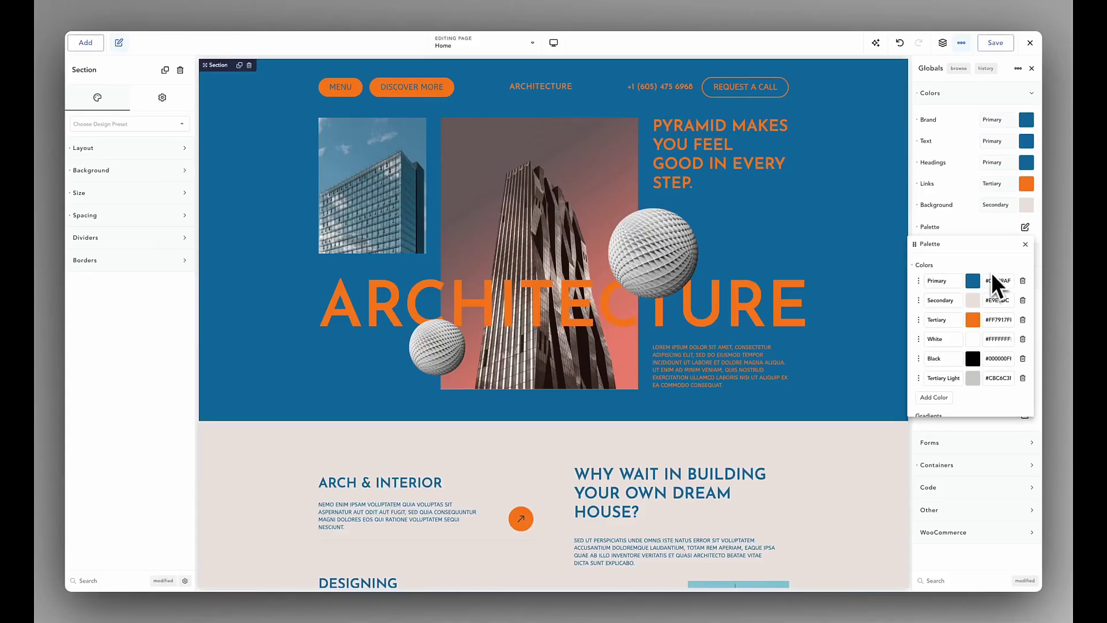
In the Breakdance builder, change the global palette's Tertiary color to beige #E0C5B0 and adjust the Primary color.
{"action": "left_click", "coordinate": [975, 318]}
{"action": "left_click_drag", "start_coordinate": [929, 304], "coordinate": [803, 320]}
{"action": "left_click", "coordinate": [938, 284]}
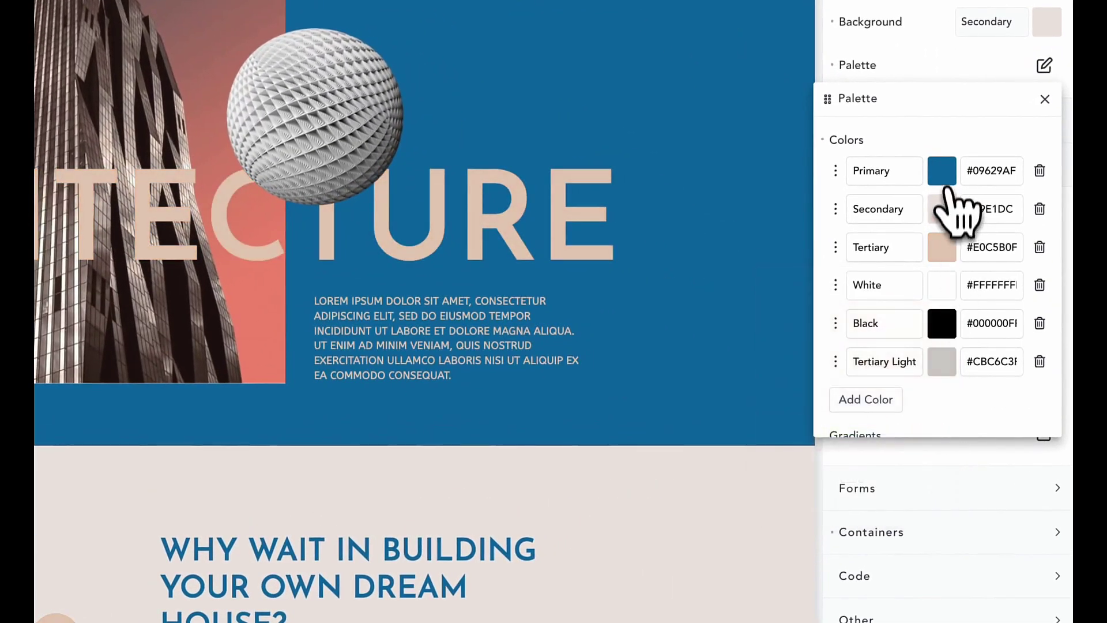
{"action": "left_click", "coordinate": [942, 170]}
{"action": "left_click_drag", "start_coordinate": [947, 265], "coordinate": [840, 306]}
{"action": "left_click_drag", "start_coordinate": [921, 349], "coordinate": [919, 363]}
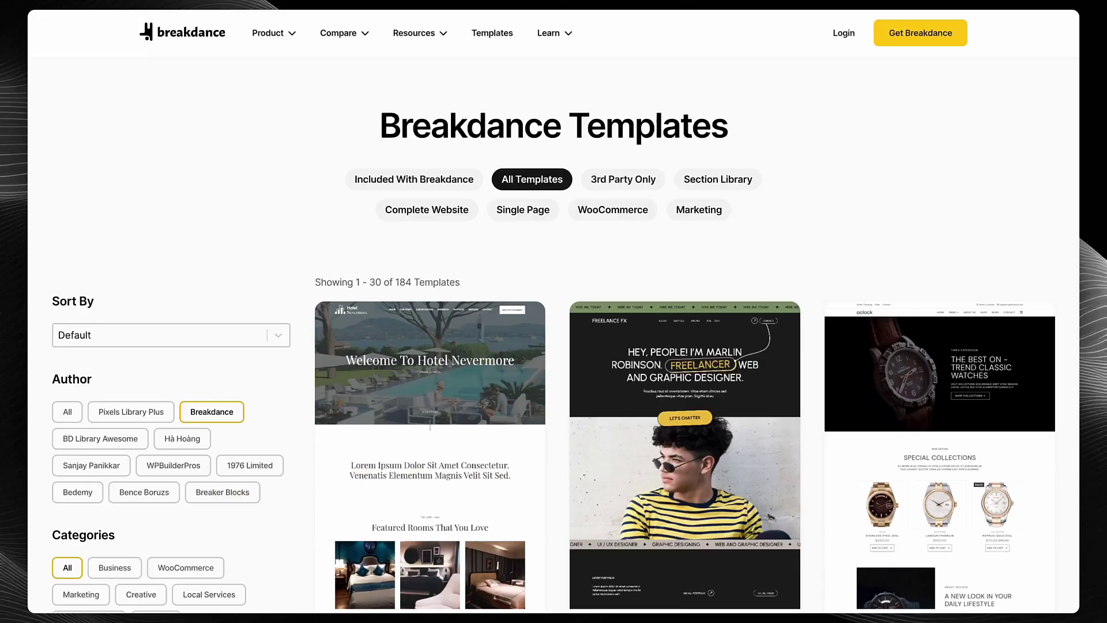
Browse the Breakdance Templates gallery.
{"action": "scroll", "coordinate": [685, 312], "scroll_direction": "down", "scroll_amount": 20}
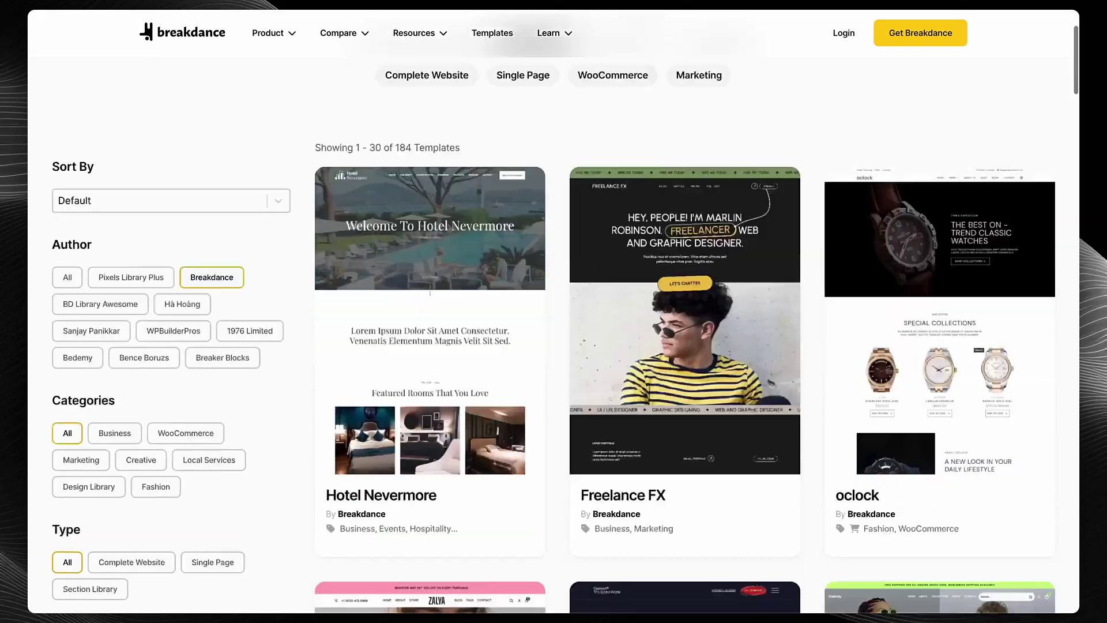
Look through more of the template designs in the Breakdance gallery.
{"action": "scroll", "coordinate": [685, 312], "scroll_direction": "down", "scroll_amount": 15}
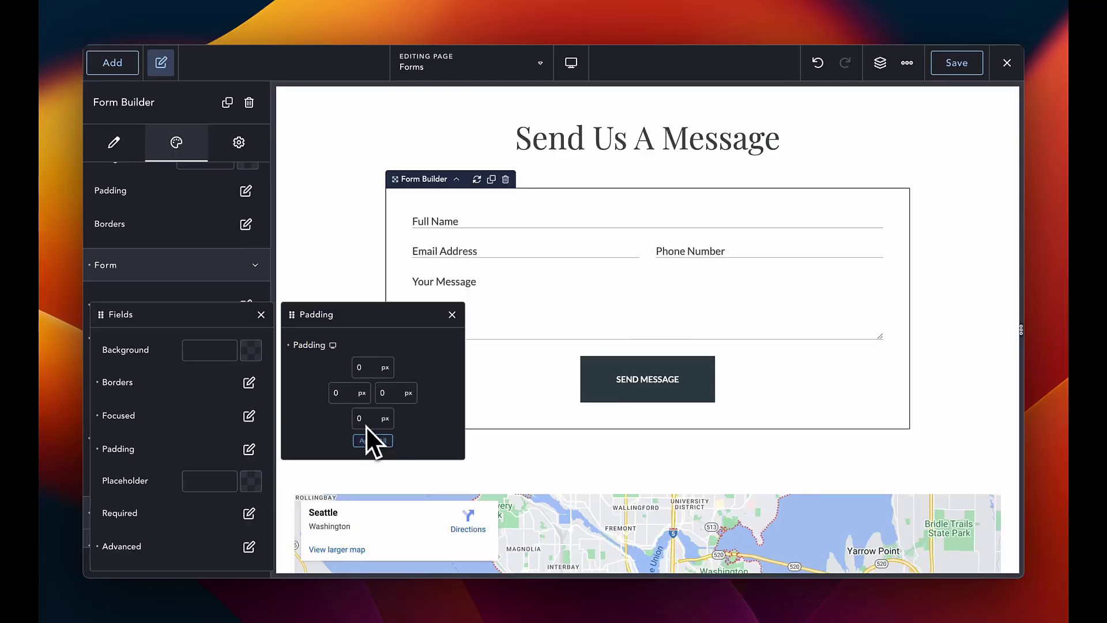
Increase the bottom padding of the input fields in the Send Us A Message form.
{"action": "left_click_drag", "start_coordinate": [363, 425], "coordinate": [399, 392]}
{"action": "left_click", "coordinate": [452, 315]}
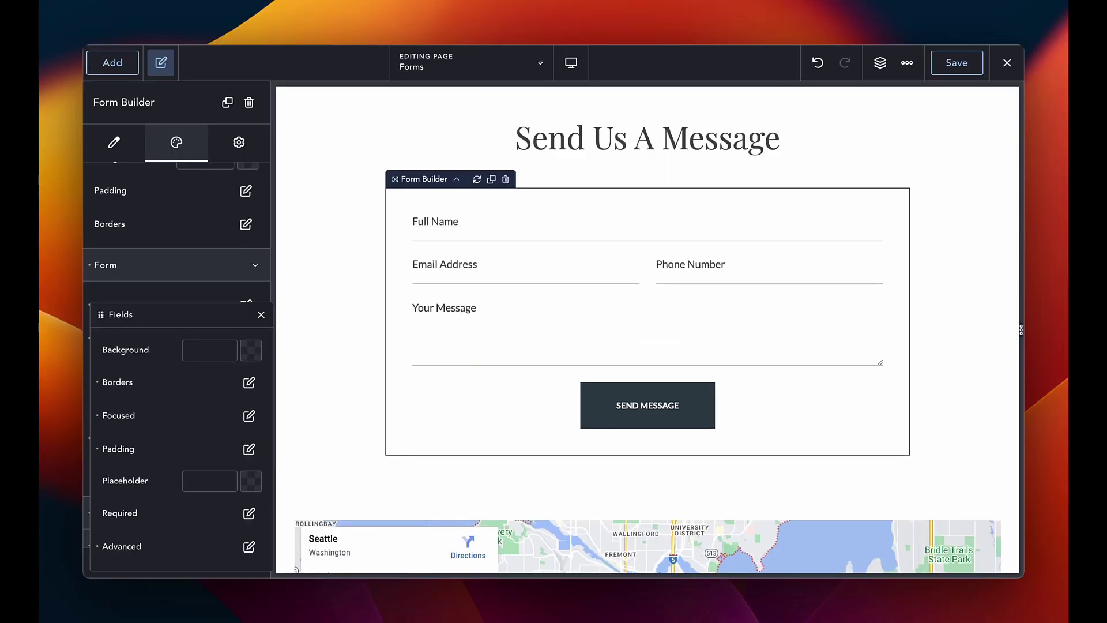
{"action": "left_click", "coordinate": [482, 229]}
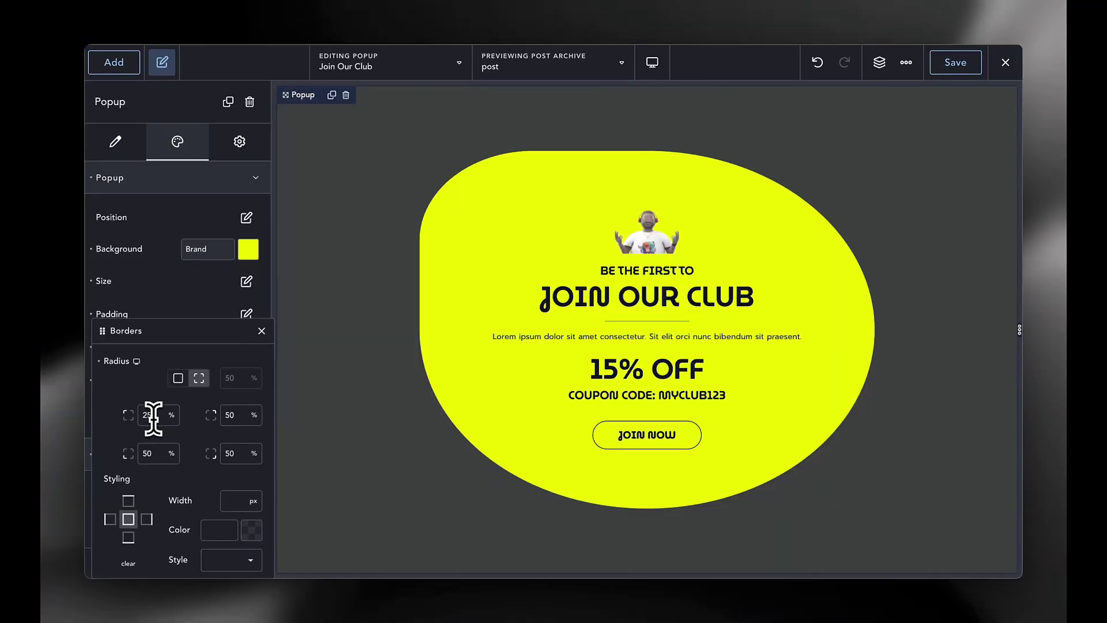
Set the bottom-right corner radius of the Join Our Club popup to 25%.
{"action": "double_click", "coordinate": [226, 453]}
{"action": "type", "text": "25"}
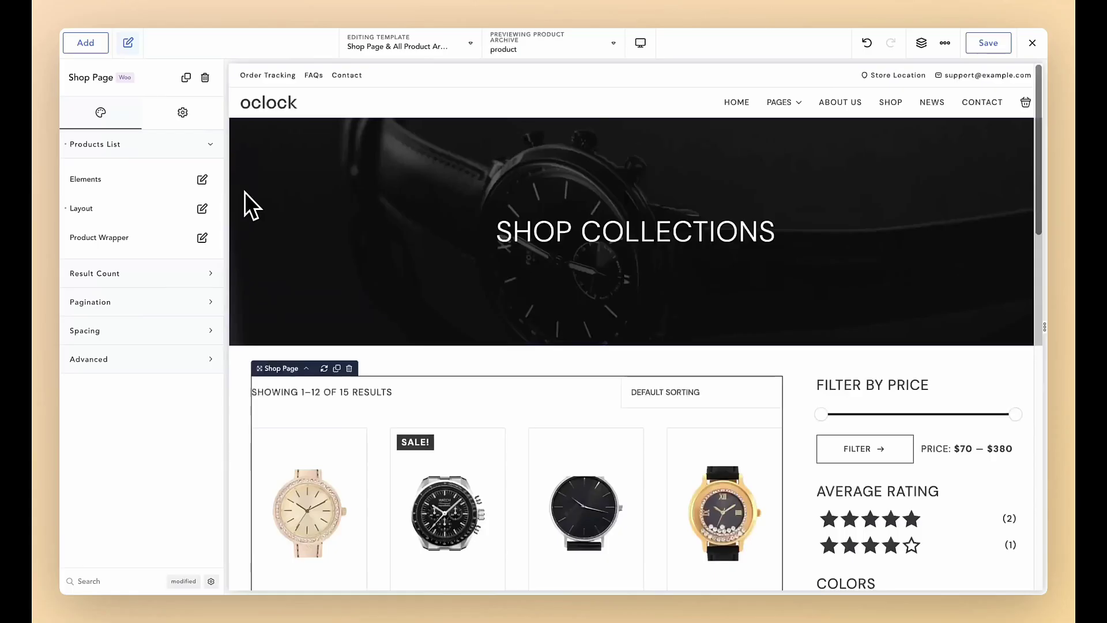
Reduce the number of products per row in the Shop Page's products list layout.
{"action": "scroll", "coordinate": [245, 192], "scroll_direction": "down", "scroll_amount": 10}
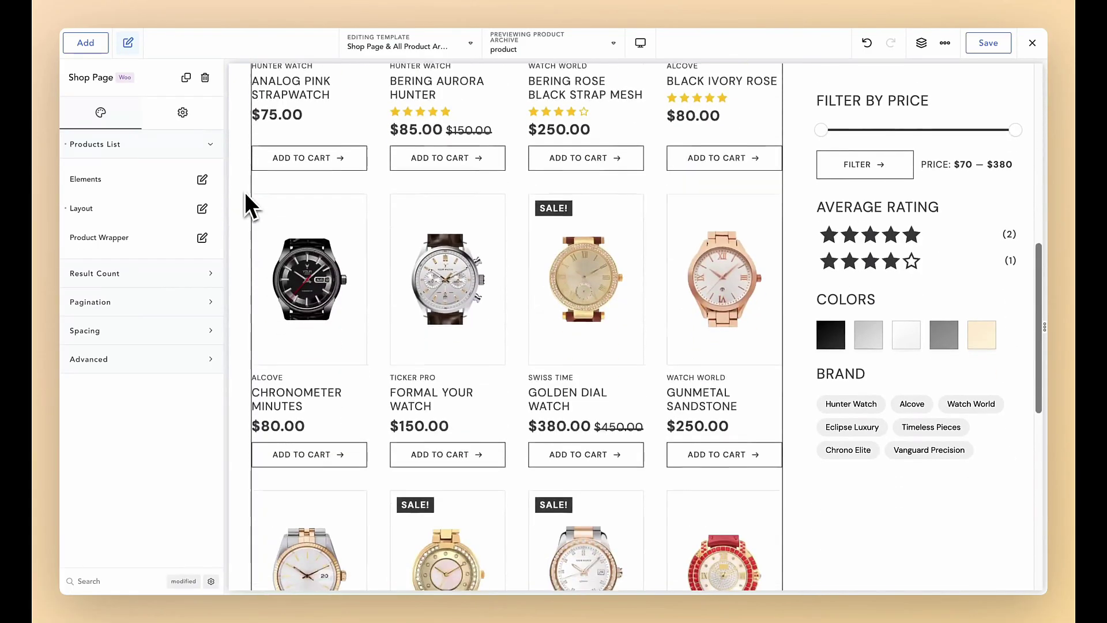
{"action": "left_click", "coordinate": [202, 208]}
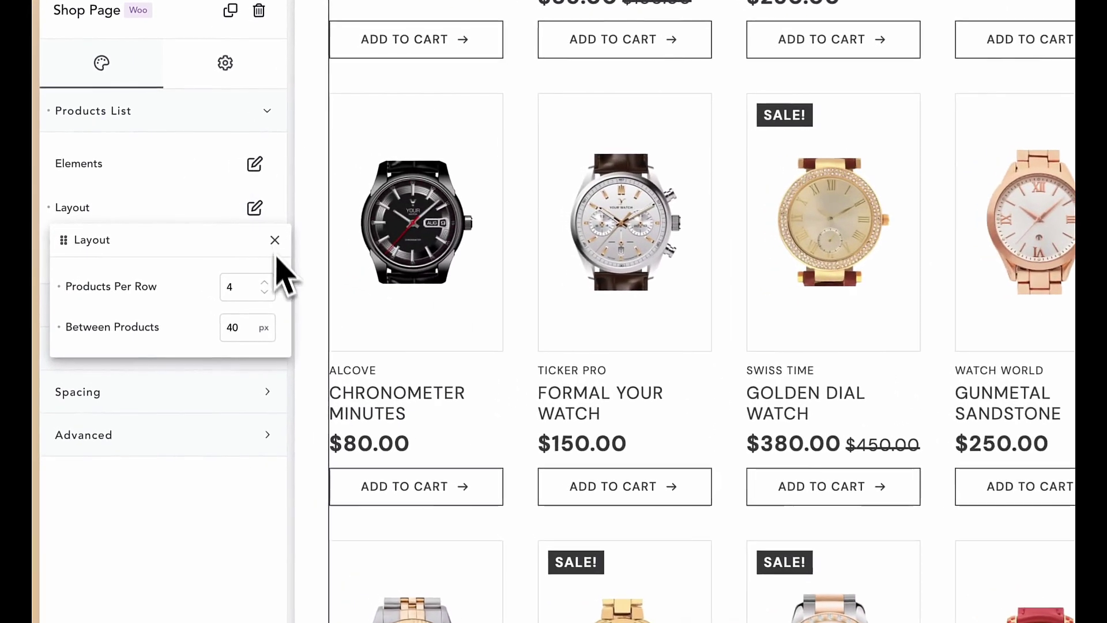
{"action": "left_click", "coordinate": [266, 293]}
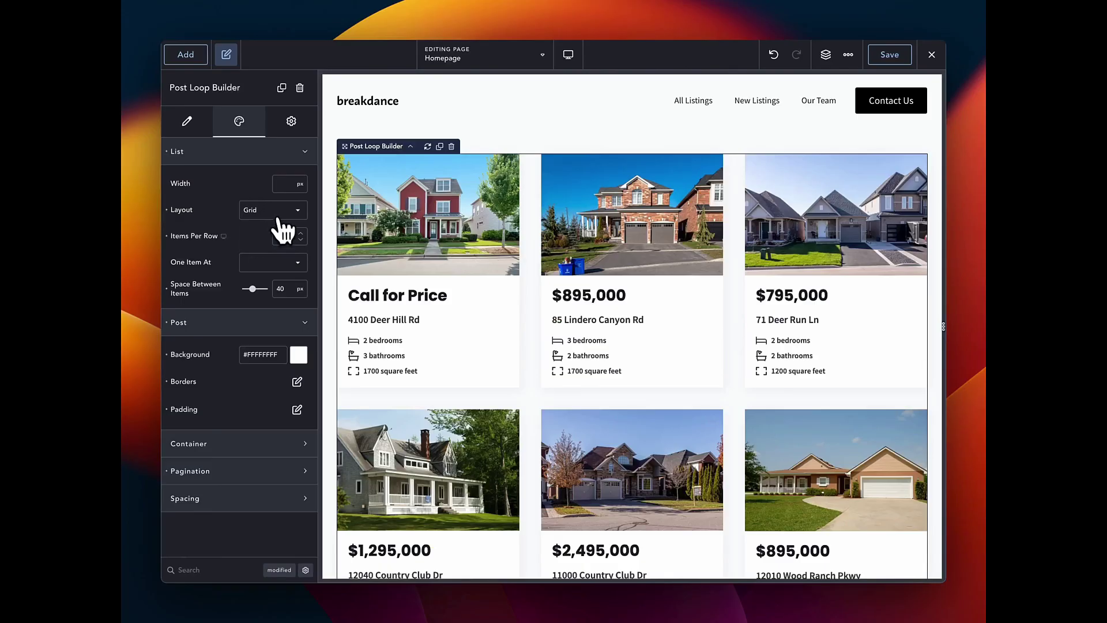
Change the Post Loop Builder's list layout from Grid to Slider and page through the property slides.
{"action": "left_click", "coordinate": [275, 212]}
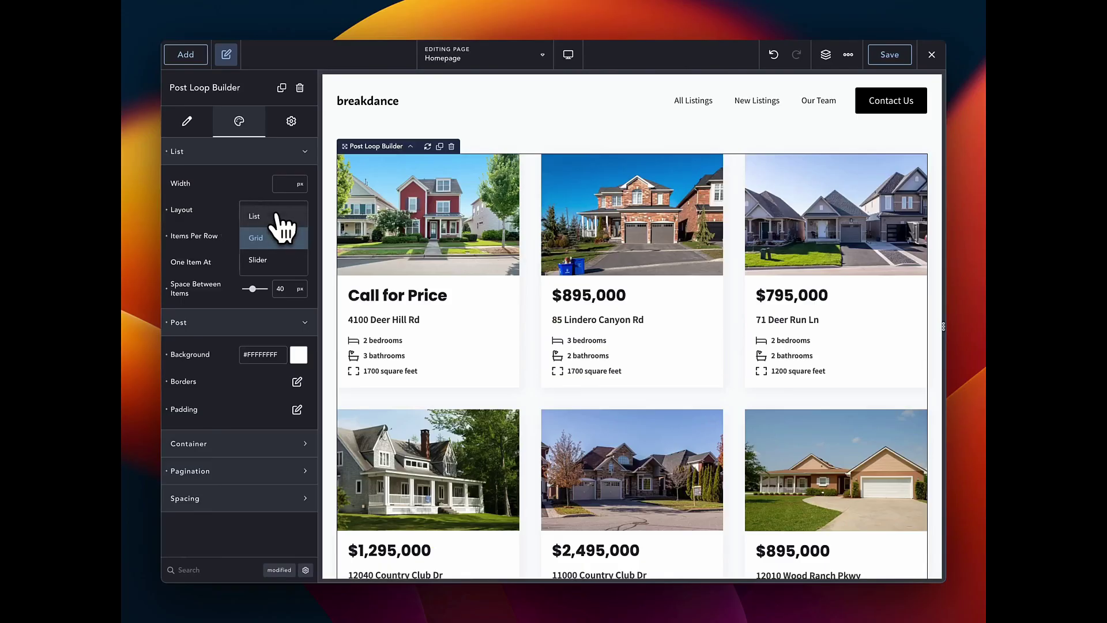
{"action": "left_click", "coordinate": [276, 259]}
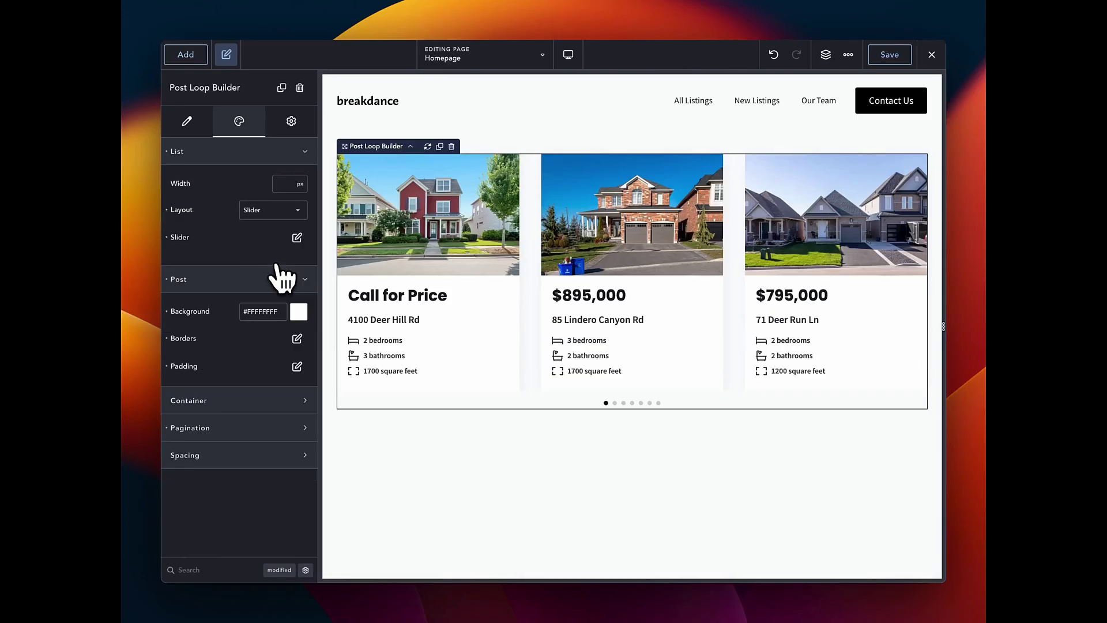
{"action": "left_click", "coordinate": [615, 403]}
{"action": "left_click", "coordinate": [623, 403]}
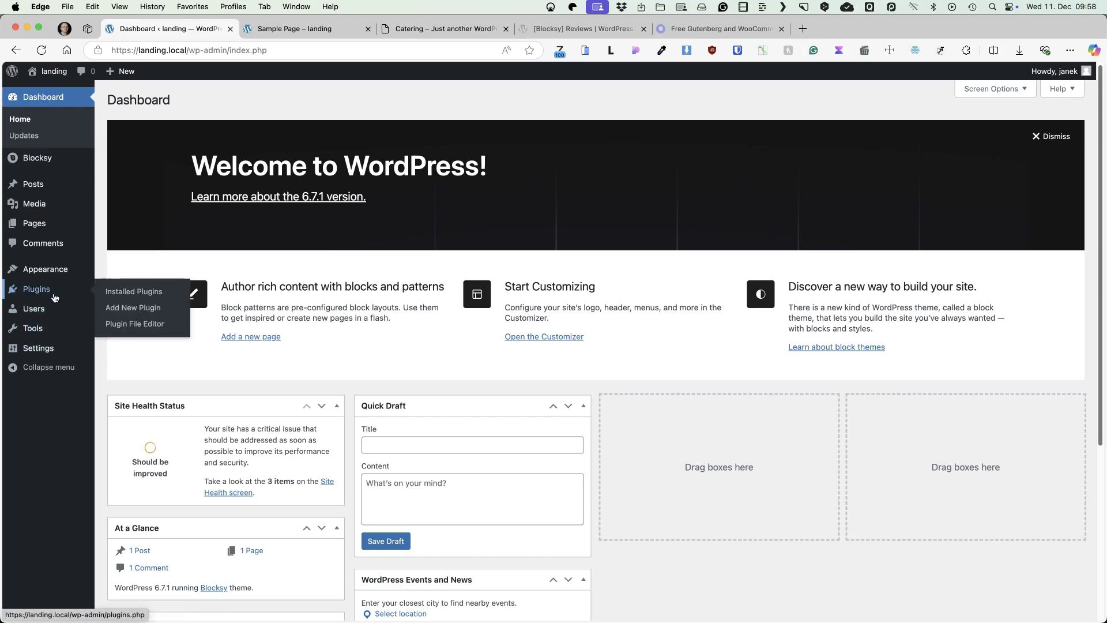
In the WordPress admin, search for the "spectra" plugin, then install and activate Spectra – WordPress Gutenberg Blocks.
{"action": "left_click", "coordinate": [141, 311]}
{"action": "left_click", "coordinate": [928, 130]}
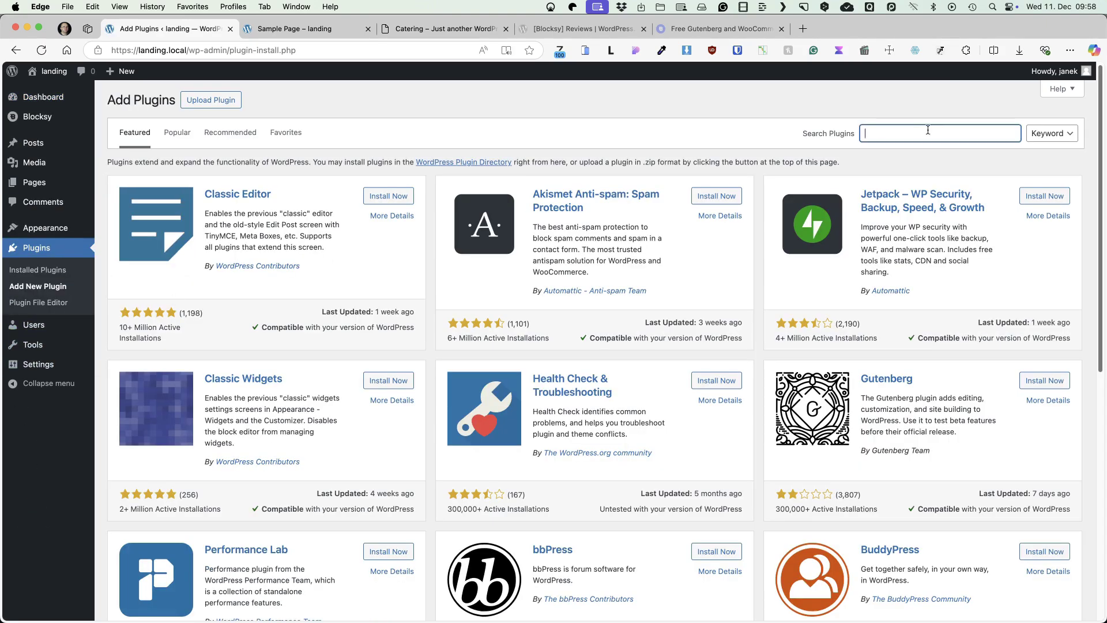
{"action": "type", "text": "spectra"}
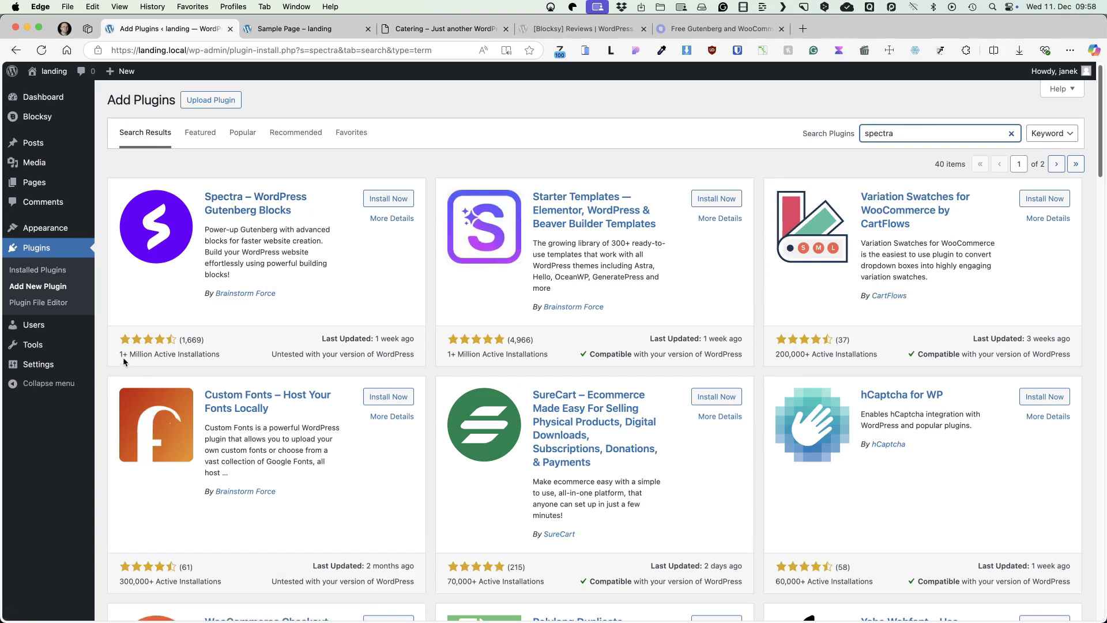
{"action": "left_click", "coordinate": [385, 199]}
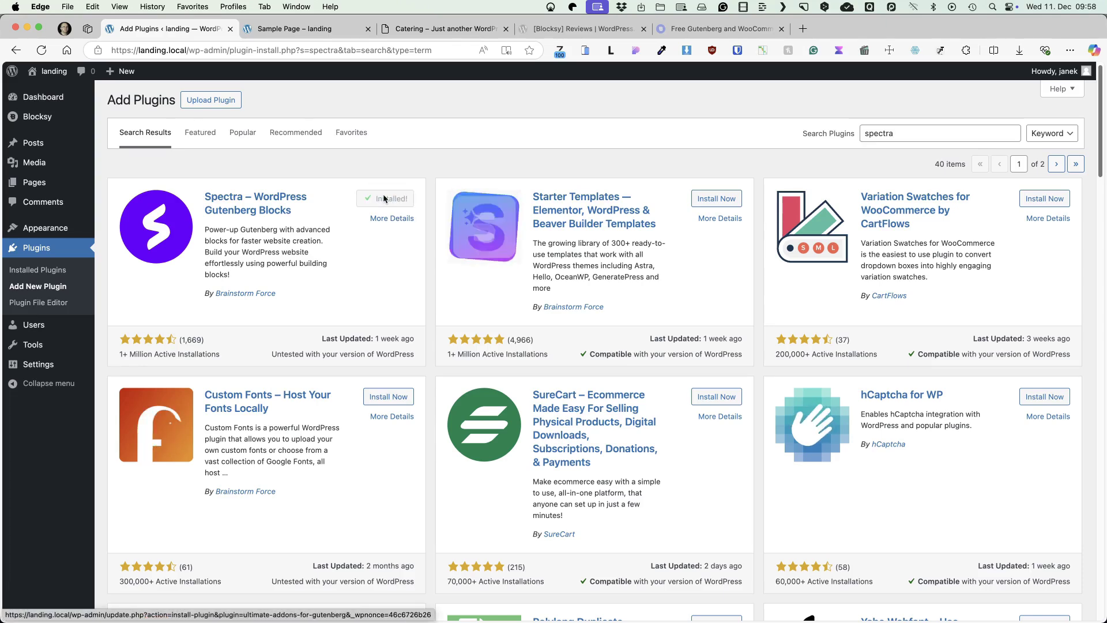
{"action": "left_click", "coordinate": [383, 199]}
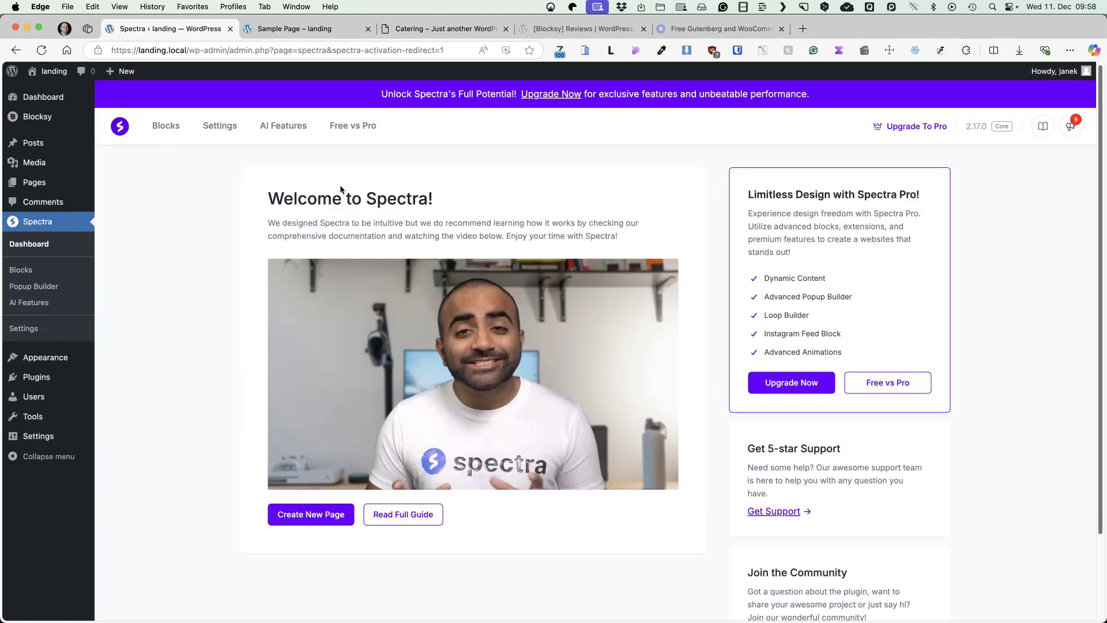
Review the full list of Spectra blocks and extensions, including which ones require Pro.
{"action": "left_click", "coordinate": [164, 126]}
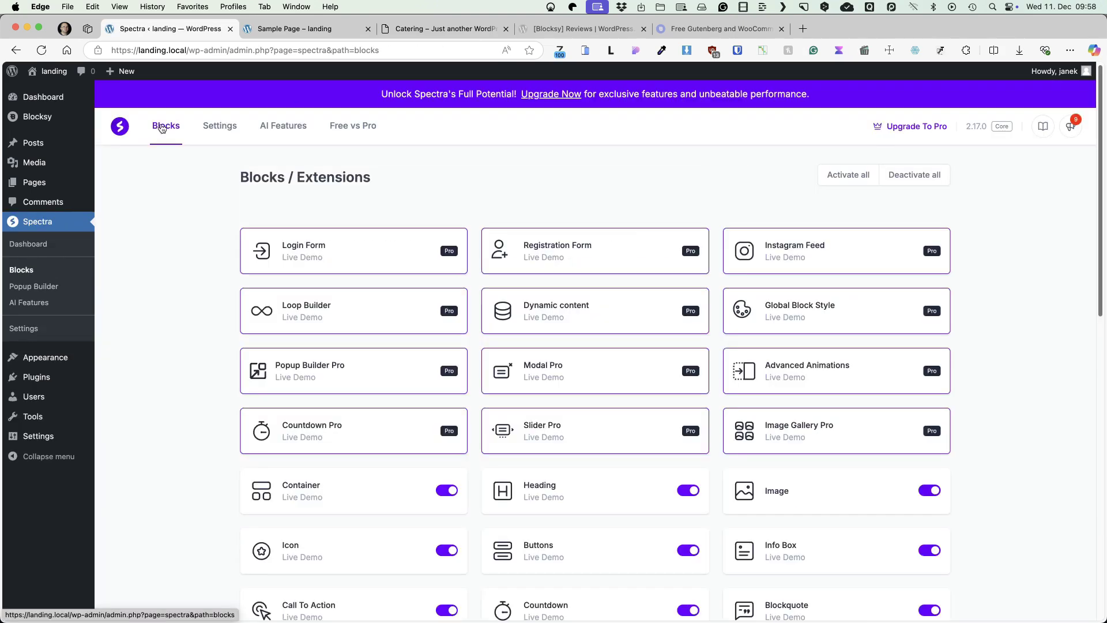
{"action": "scroll", "coordinate": [235, 267], "scroll_direction": "down", "scroll_amount": 4}
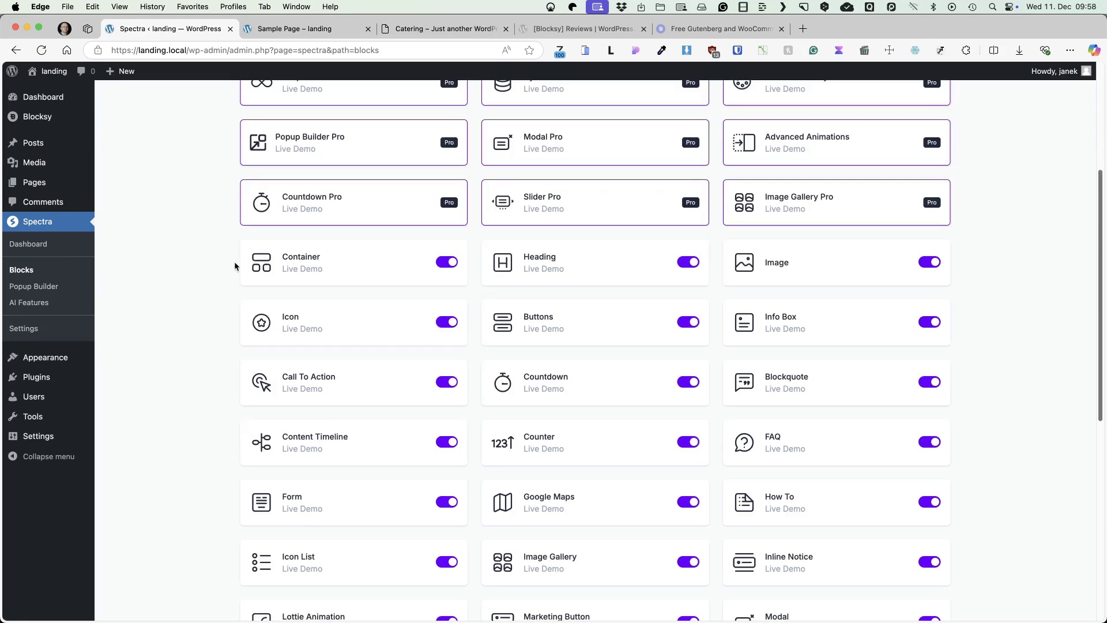
{"action": "scroll", "coordinate": [660, 390], "scroll_direction": "down", "scroll_amount": 7}
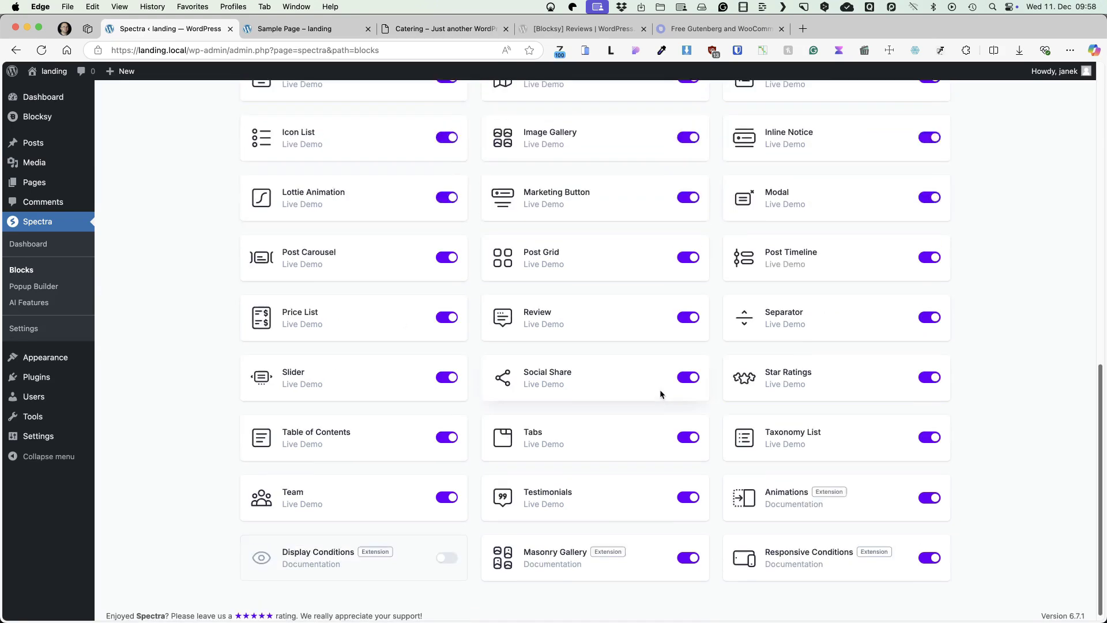
{"action": "scroll", "coordinate": [602, 400], "scroll_direction": "up", "scroll_amount": 11}
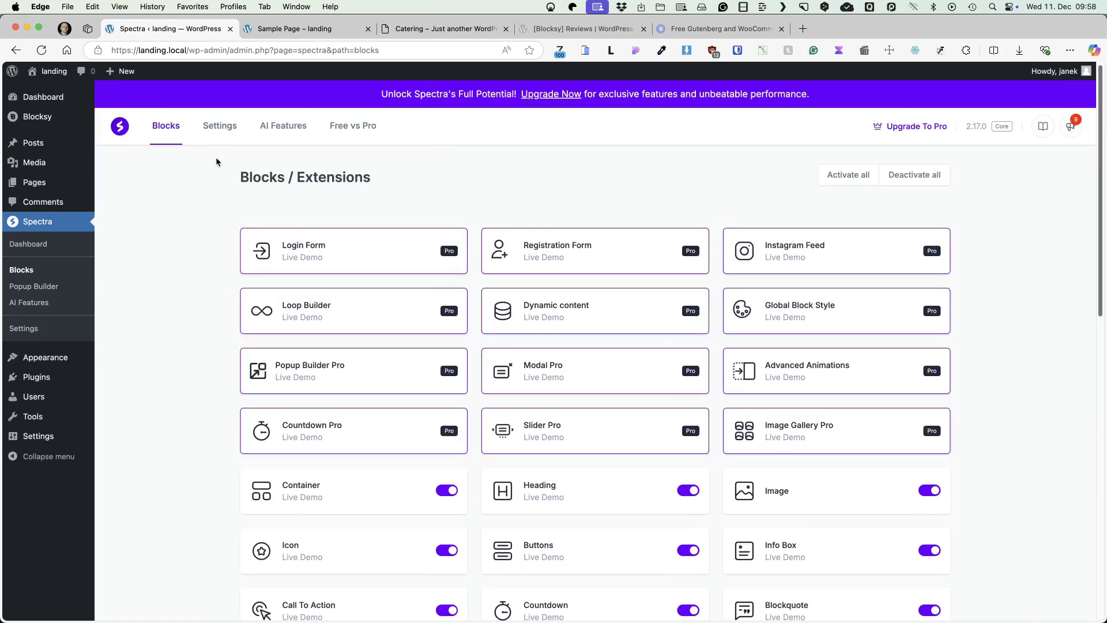
Open Spectra's settings and, in a separate browser tab, check the theme Customizer's general layout for the maximum site width.
{"action": "left_click", "coordinate": [219, 125]}
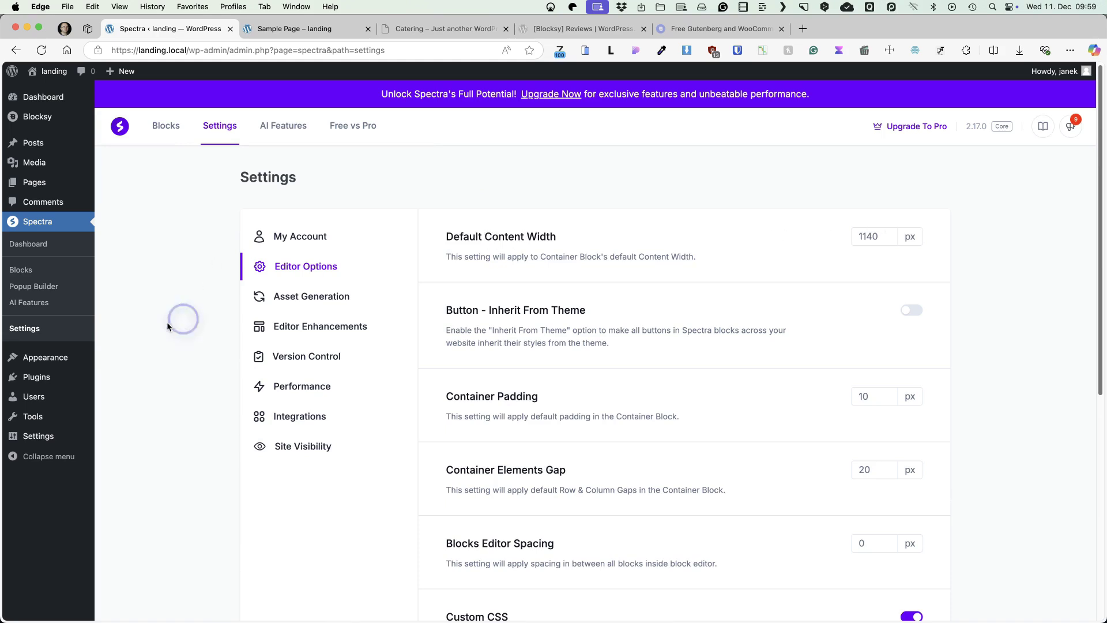
{"action": "mouse_move", "coordinate": [118, 361]}
{"action": "left_click", "coordinate": [121, 392], "text": "super"}
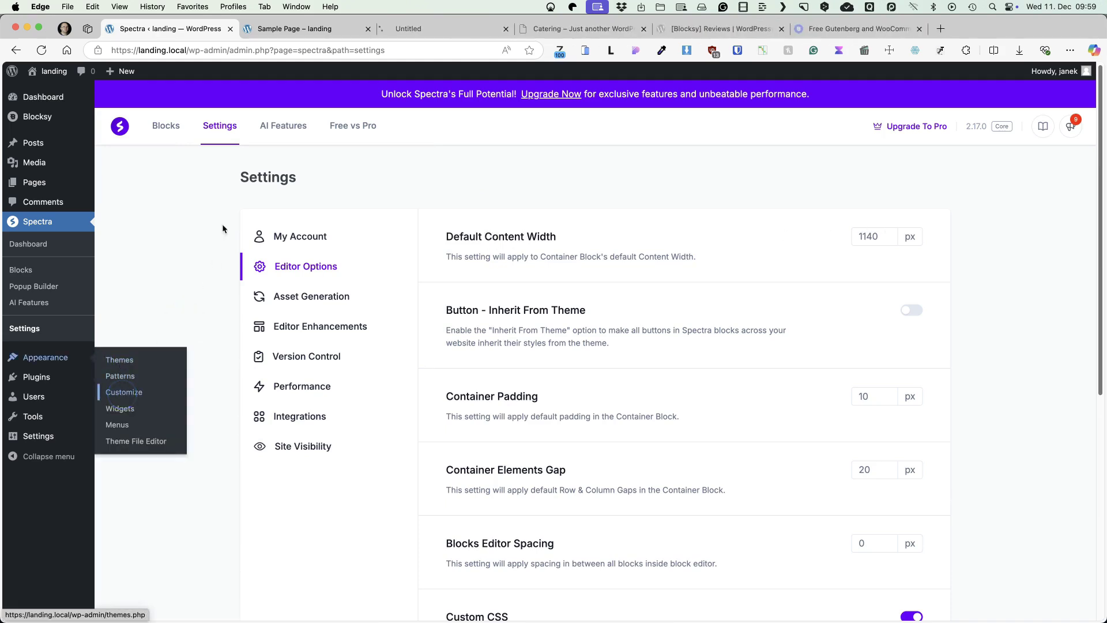
{"action": "left_click", "coordinate": [418, 34]}
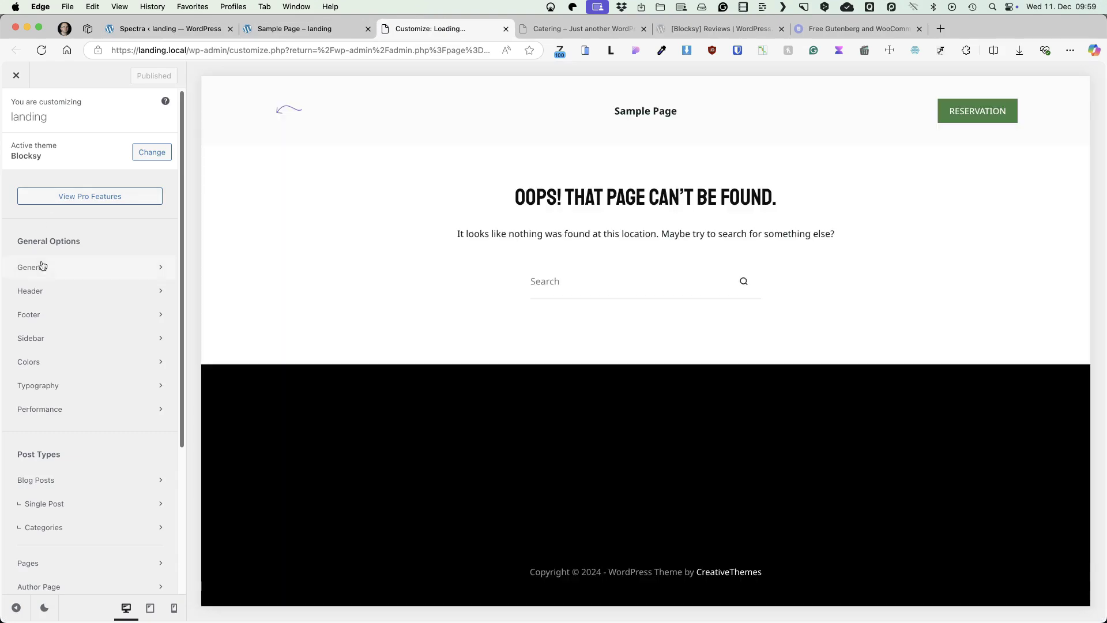
{"action": "left_click", "coordinate": [43, 268]}
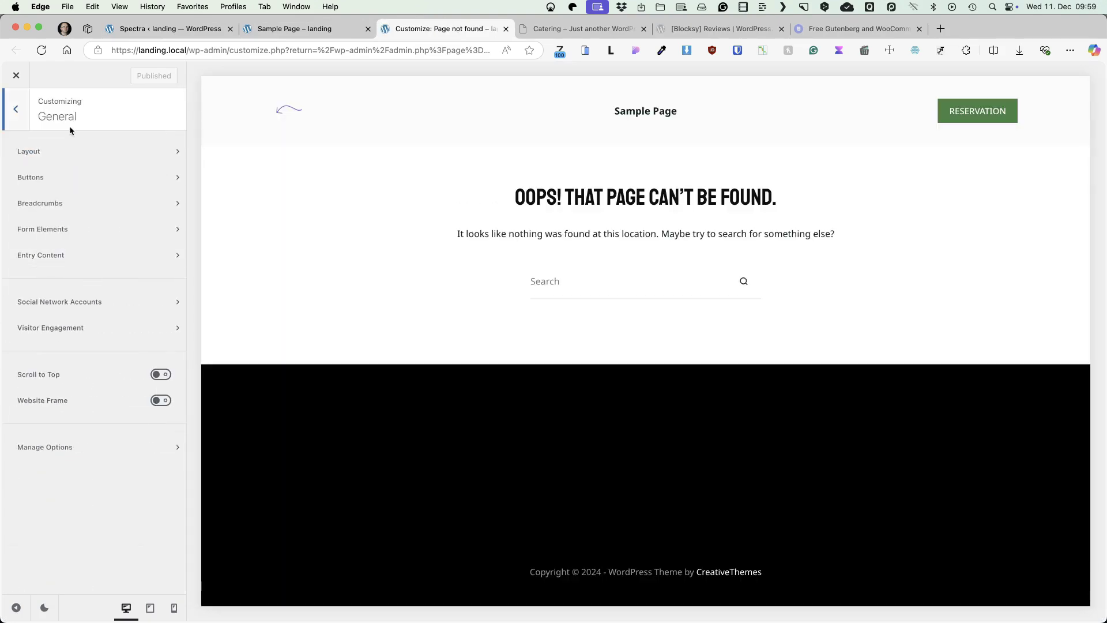
{"action": "left_click", "coordinate": [64, 149]}
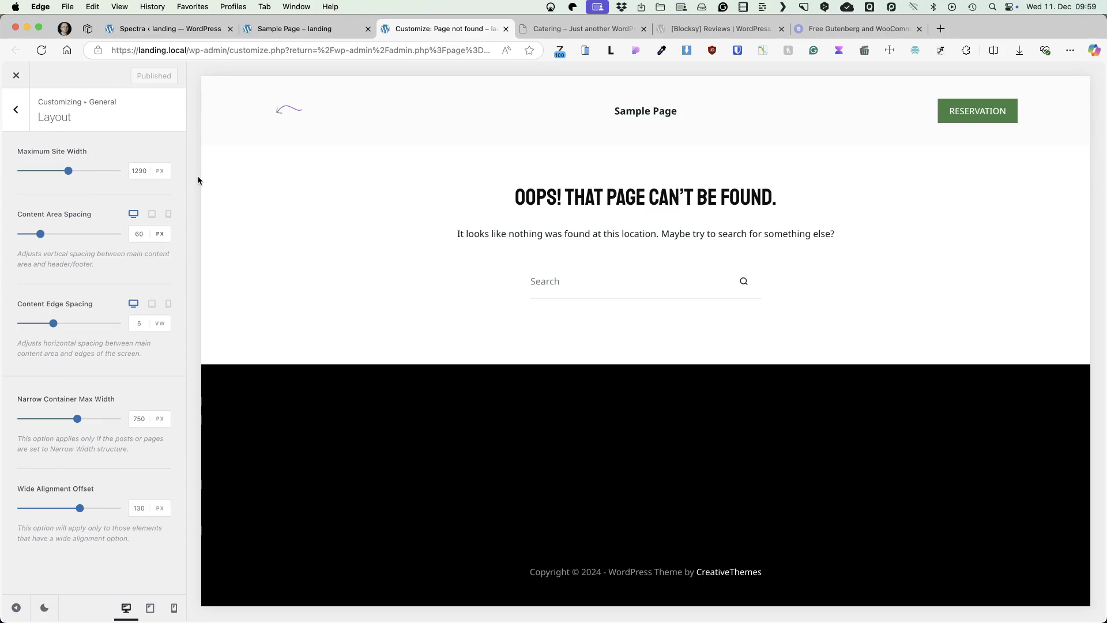
Set Spectra's Default Content Width to 1290 px to match the theme's maximum site width.
{"action": "left_click", "coordinate": [188, 30]}
{"action": "double_click", "coordinate": [867, 236]}
{"action": "type", "text": "12"}
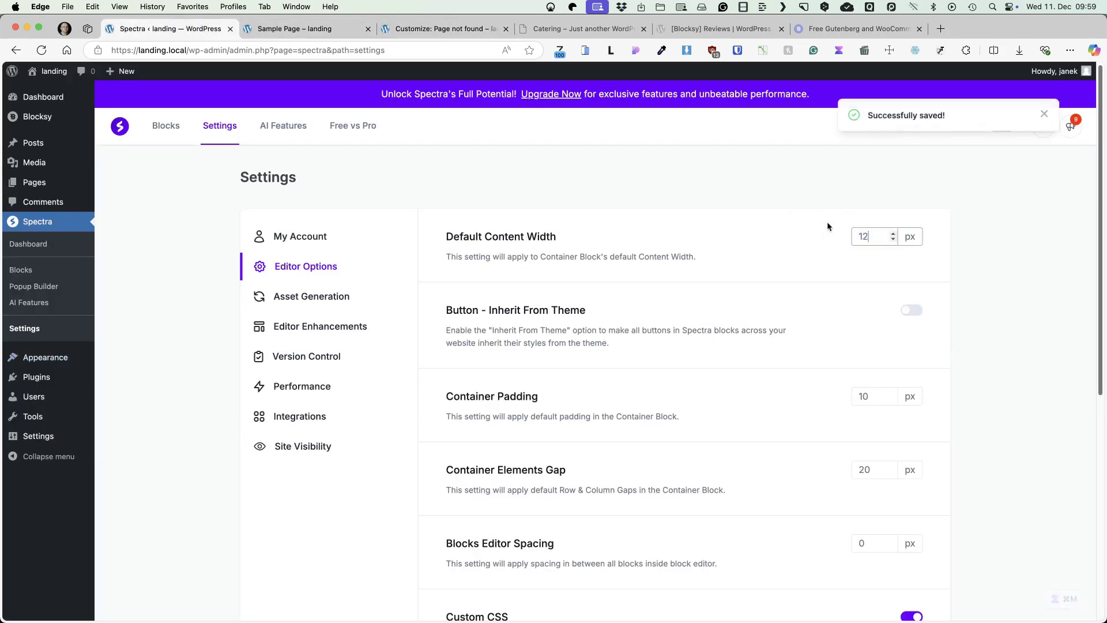
{"action": "type", "text": "90"}
{"action": "left_click", "coordinate": [552, 289]}
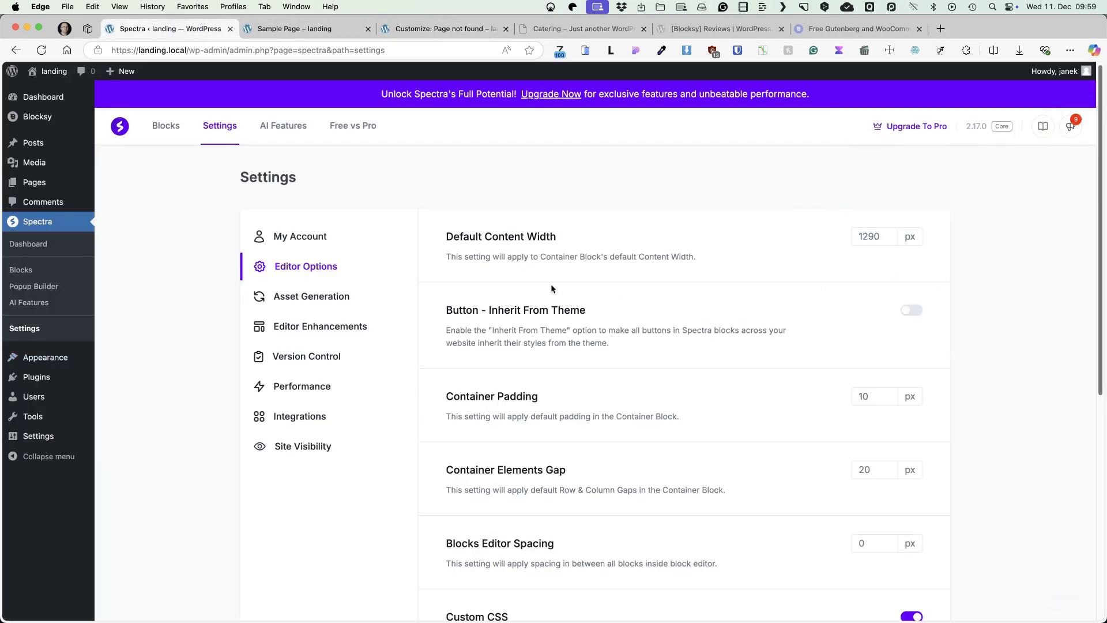
Enable Spectra's Button - Inherit From Theme option and review the remaining editor options and Editor Enhancements.
{"action": "left_click", "coordinate": [912, 311]}
{"action": "scroll", "coordinate": [1023, 344], "scroll_direction": "down", "scroll_amount": 1}
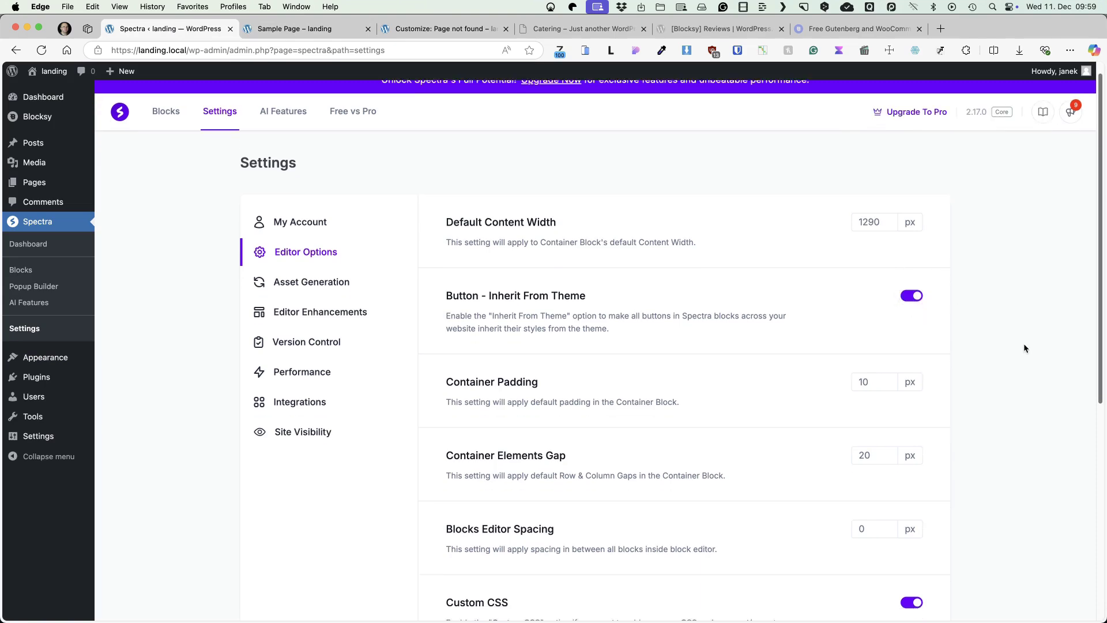
{"action": "scroll", "coordinate": [1023, 341], "scroll_direction": "down", "scroll_amount": 3}
{"action": "scroll", "coordinate": [1022, 341], "scroll_direction": "up", "scroll_amount": 4}
{"action": "left_click", "coordinate": [321, 328]}
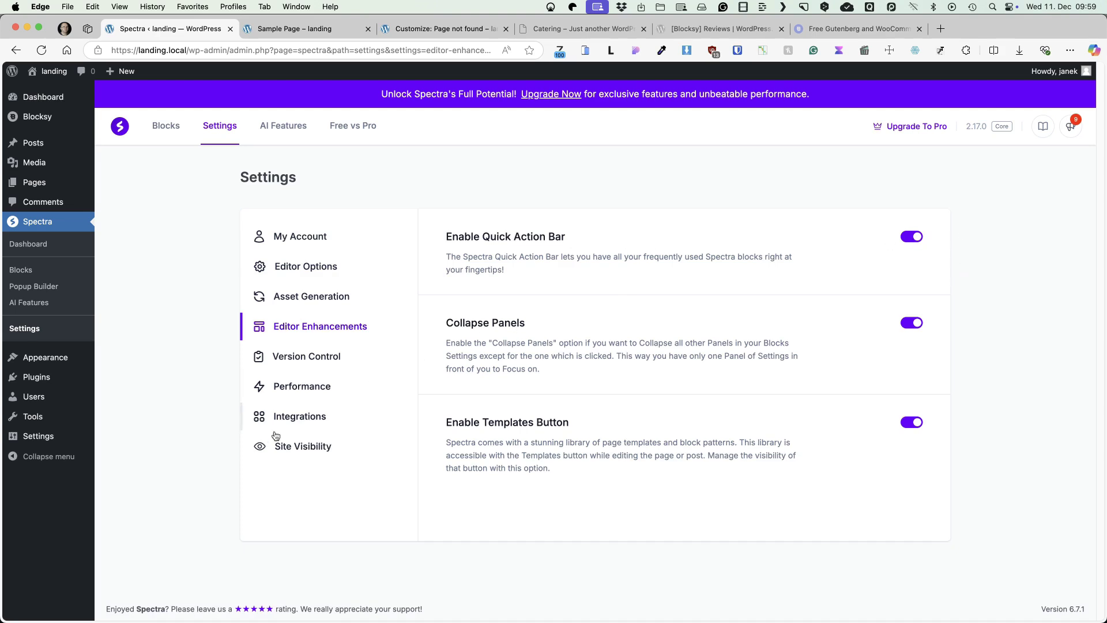
{"action": "left_click", "coordinate": [177, 334]}
Create a new page titled "My one pager" and switch its editor to fullscreen mode.
{"action": "mouse_move", "coordinate": [35, 183]}
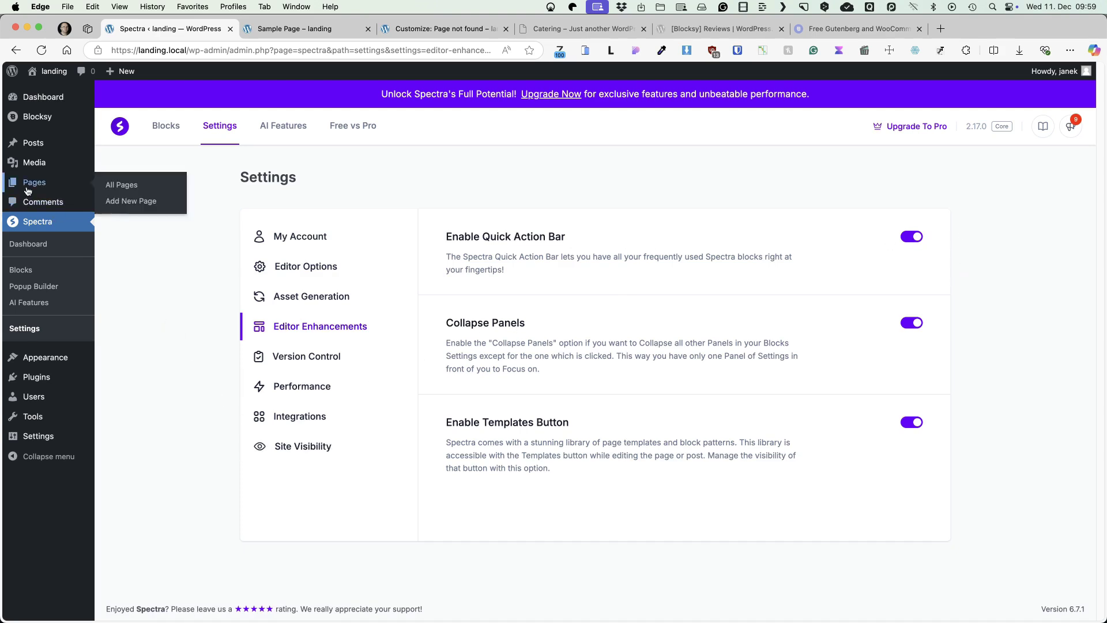
{"action": "left_click", "coordinate": [141, 203]}
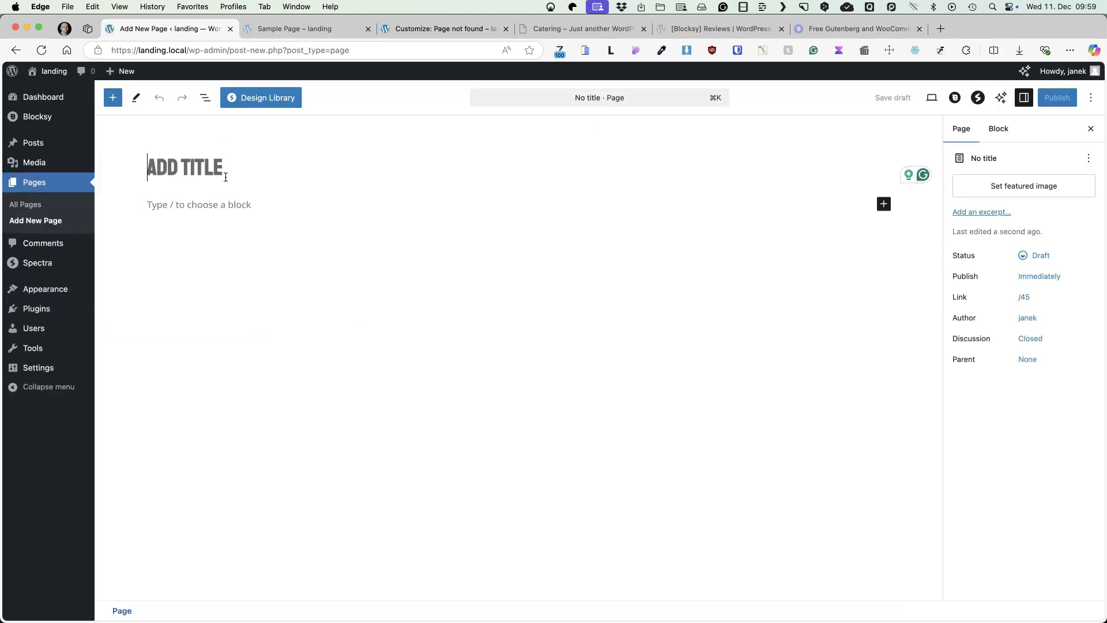
{"action": "left_click", "coordinate": [225, 177]}
{"action": "type", "text": "My one pager"}
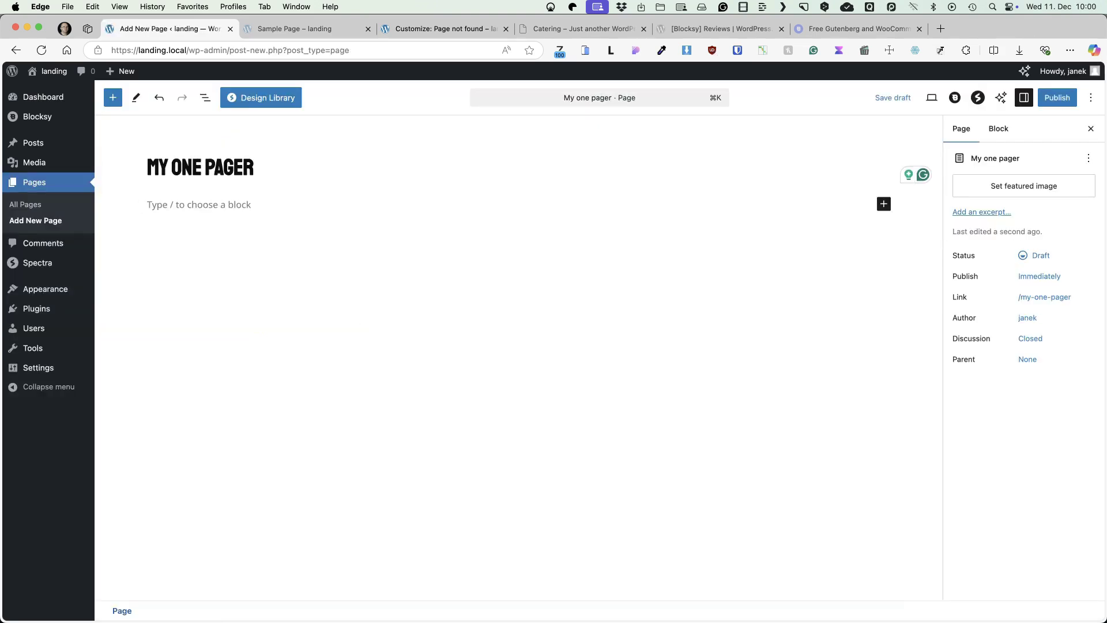
{"action": "left_click", "coordinate": [1091, 99]}
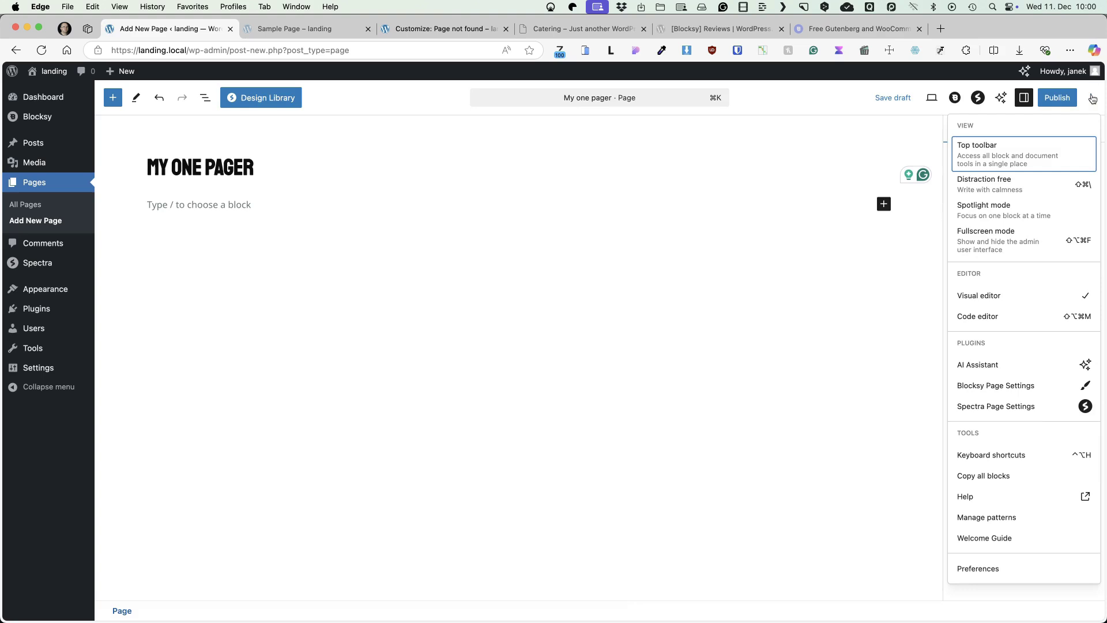
{"action": "left_click", "coordinate": [1005, 237]}
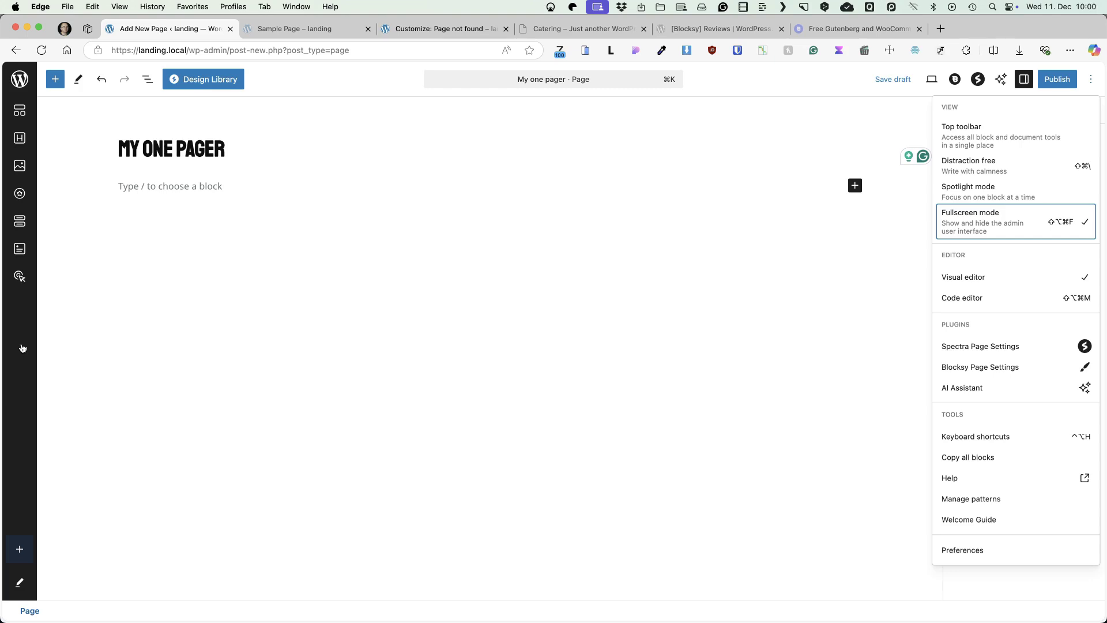
Check the blocks offered for Spectra's Quick Action Bar and remove the Call To Action block from the bar.
{"action": "left_click", "coordinate": [21, 549]}
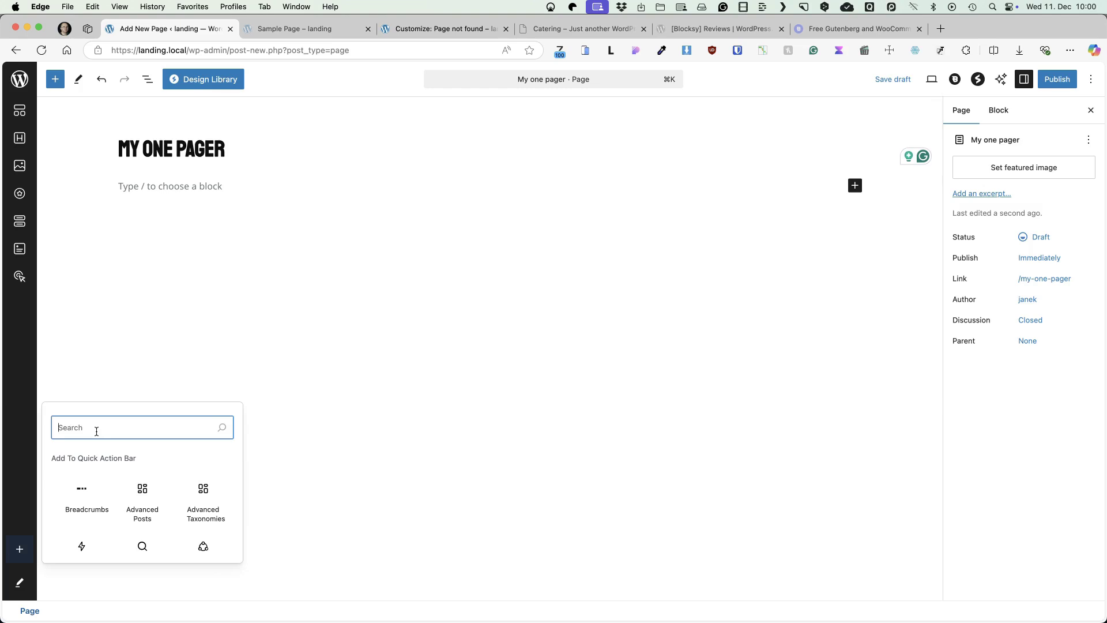
{"action": "left_click", "coordinate": [282, 350]}
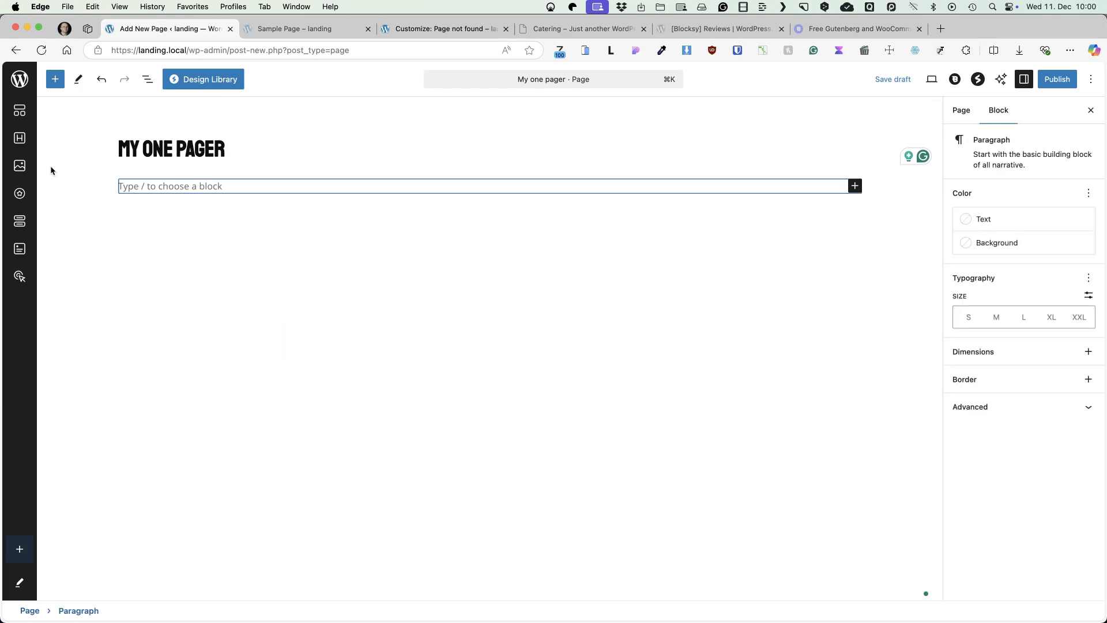
{"action": "left_click_drag", "start_coordinate": [20, 277], "coordinate": [47, 277]}
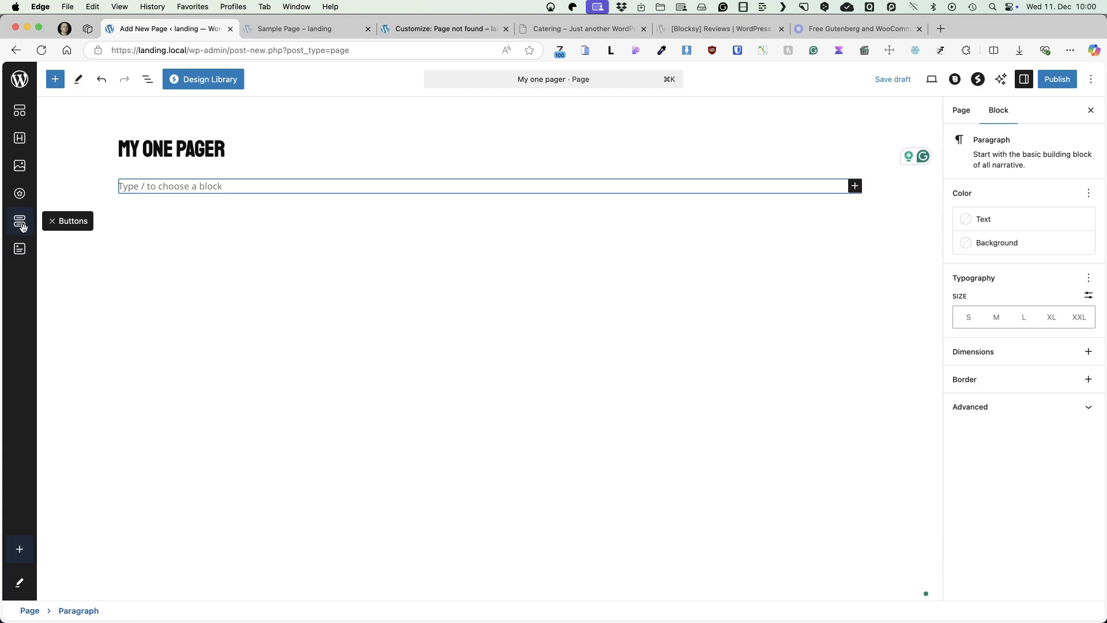
Remove the block above Buttons from the Quick Action Bar, add the gallery block and place it directly above Image.
{"action": "left_click", "coordinate": [52, 194]}
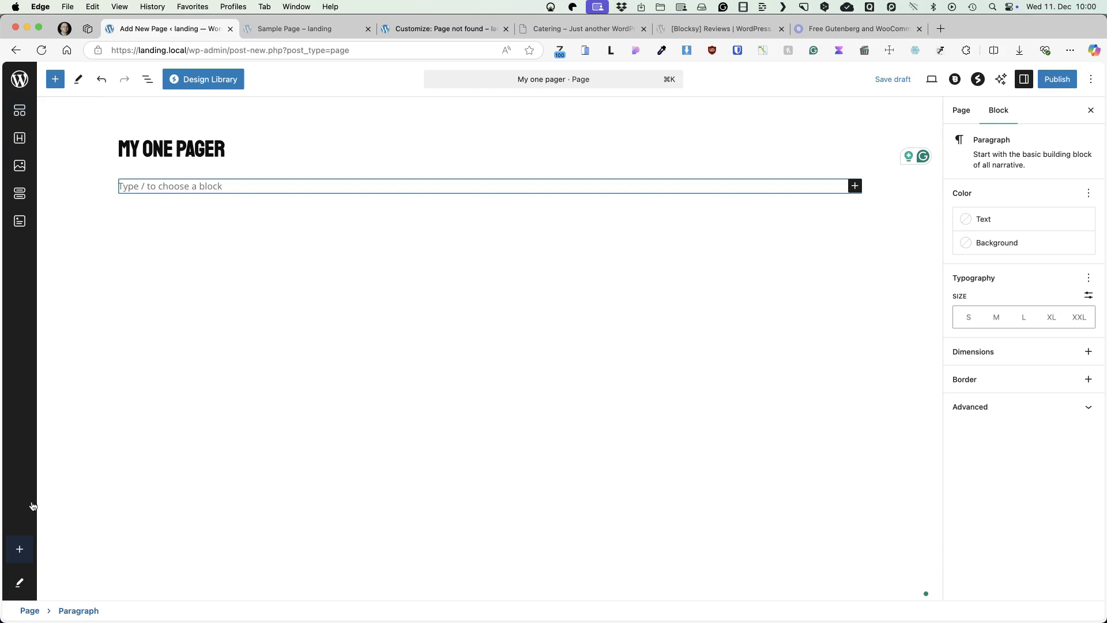
{"action": "left_click", "coordinate": [20, 549]}
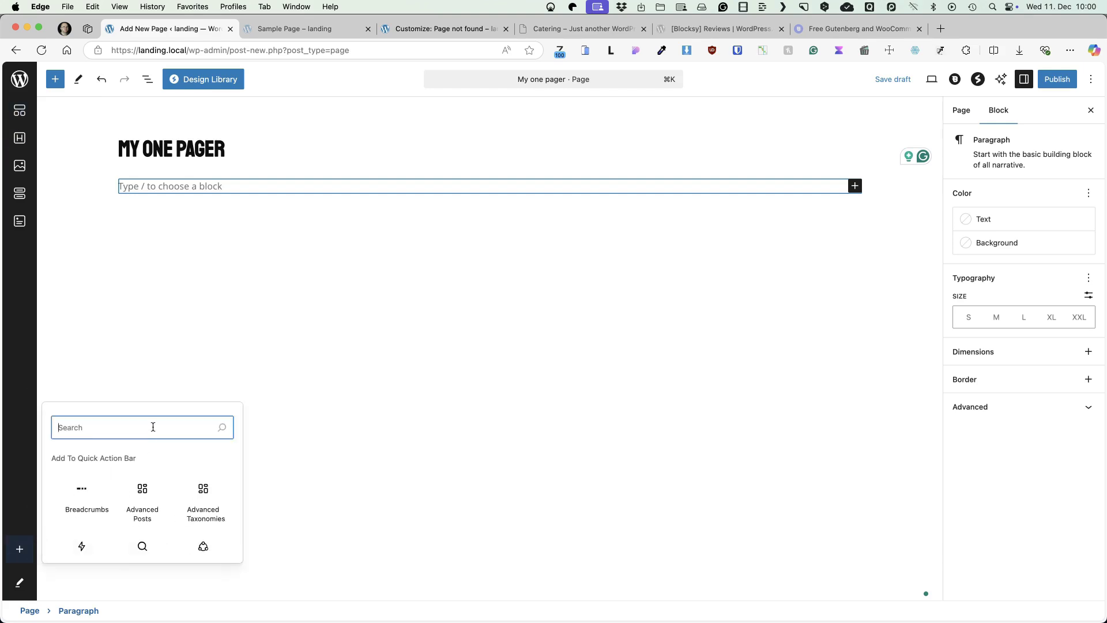
{"action": "type", "text": "ga"}
{"action": "left_click", "coordinate": [87, 493]}
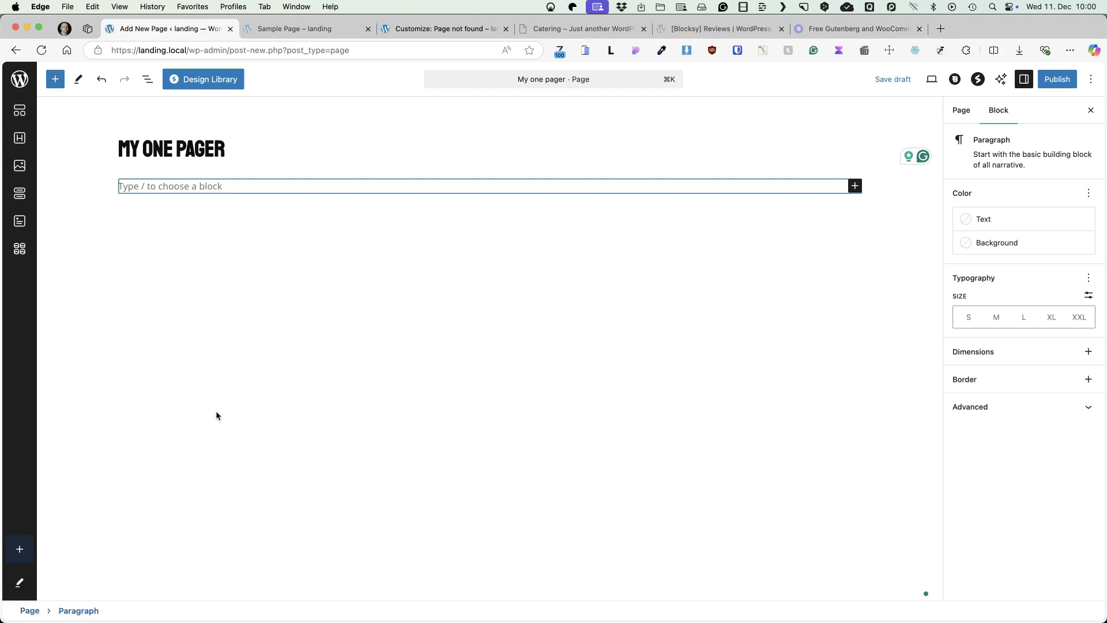
{"action": "left_click", "coordinate": [20, 582]}
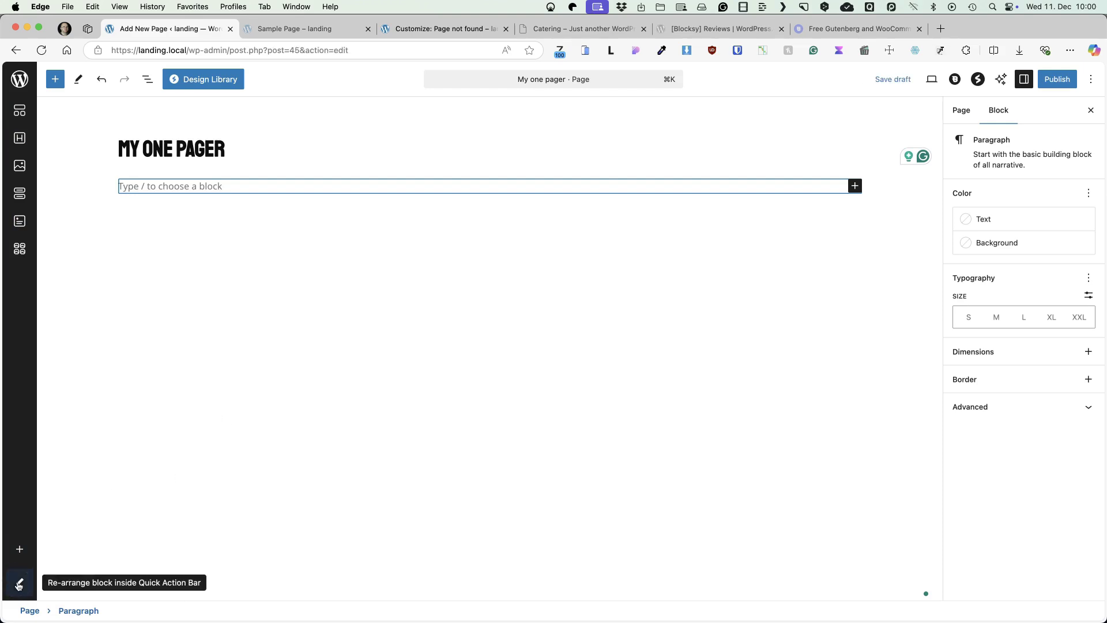
{"action": "left_click_drag", "start_coordinate": [19, 249], "coordinate": [18, 165]}
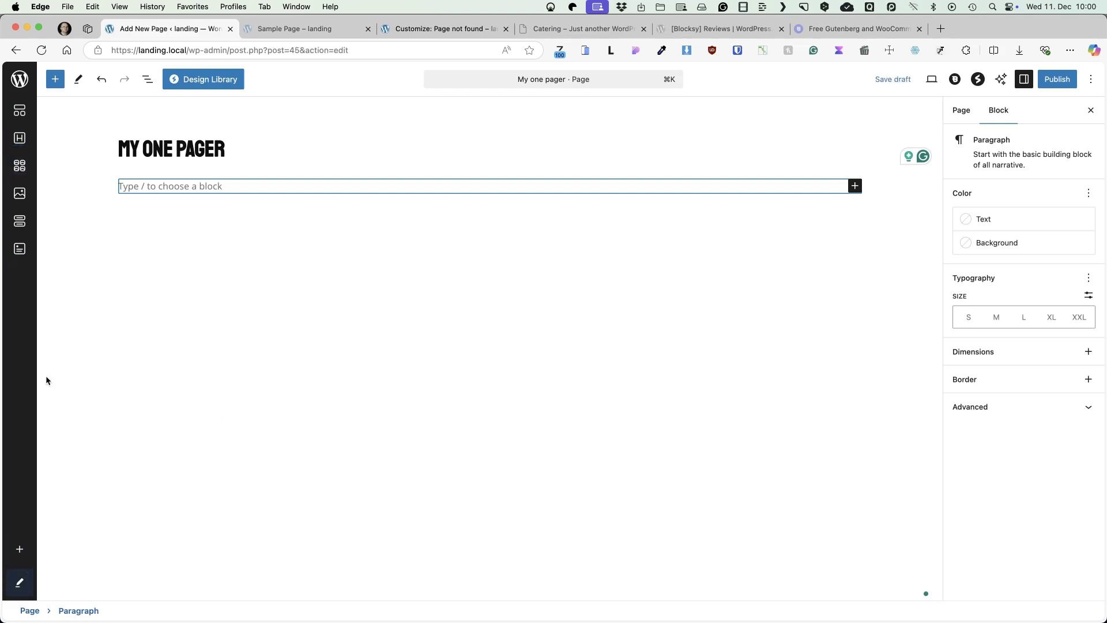
Try the centred Hero pattern with the dark mountain background from the Design Library and delete it from the page.
{"action": "left_click", "coordinate": [205, 81]}
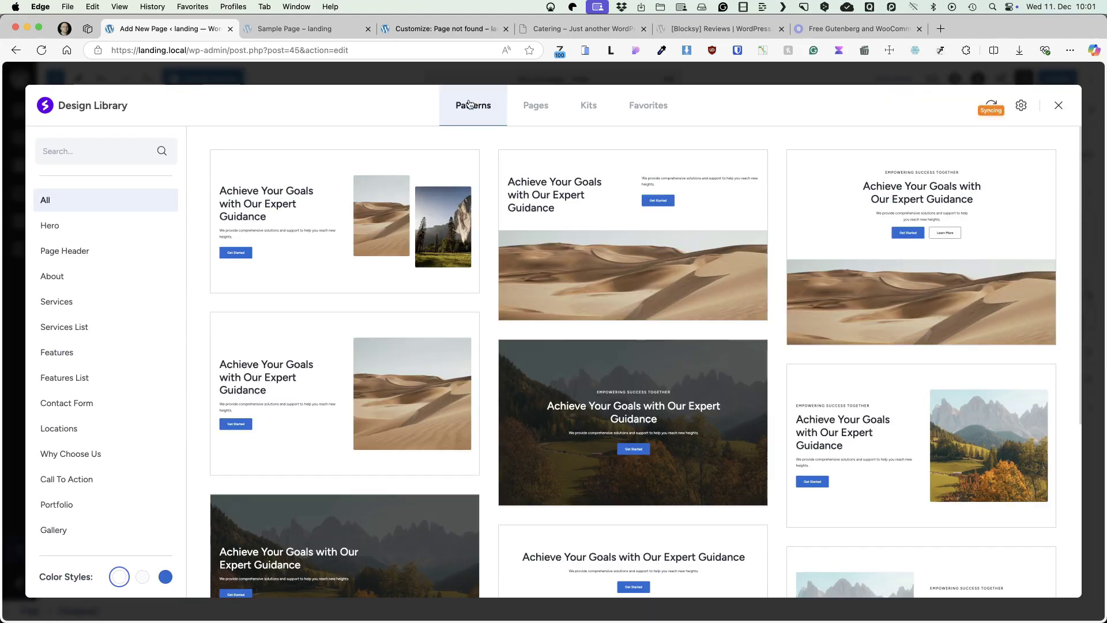
{"action": "left_click", "coordinate": [46, 232]}
{"action": "scroll", "coordinate": [494, 282], "scroll_direction": "down", "scroll_amount": 5}
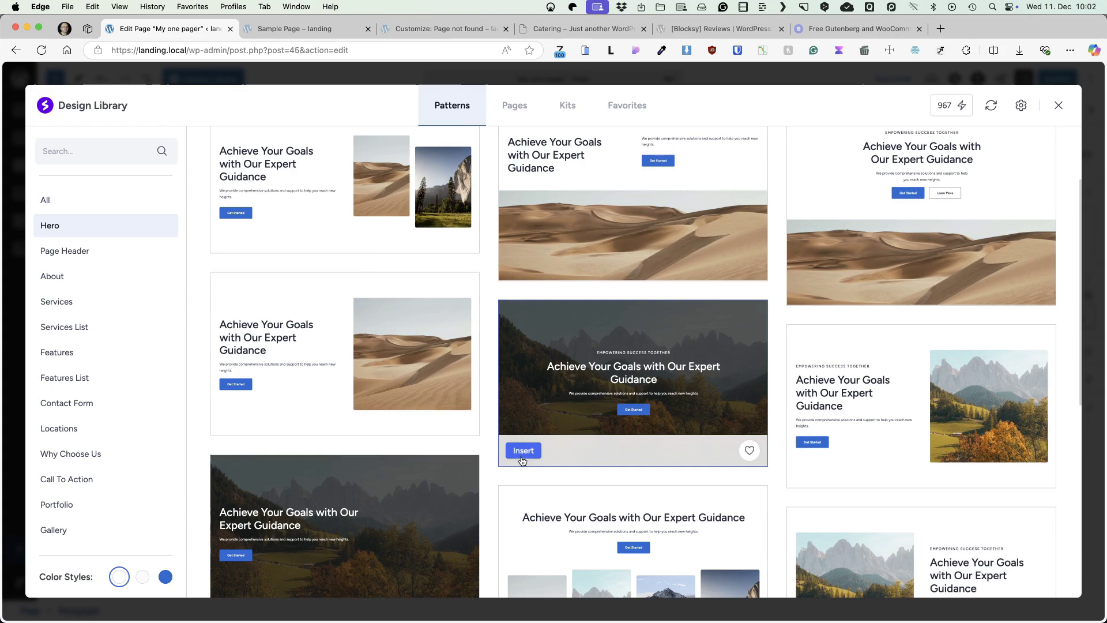
{"action": "left_click", "coordinate": [521, 450]}
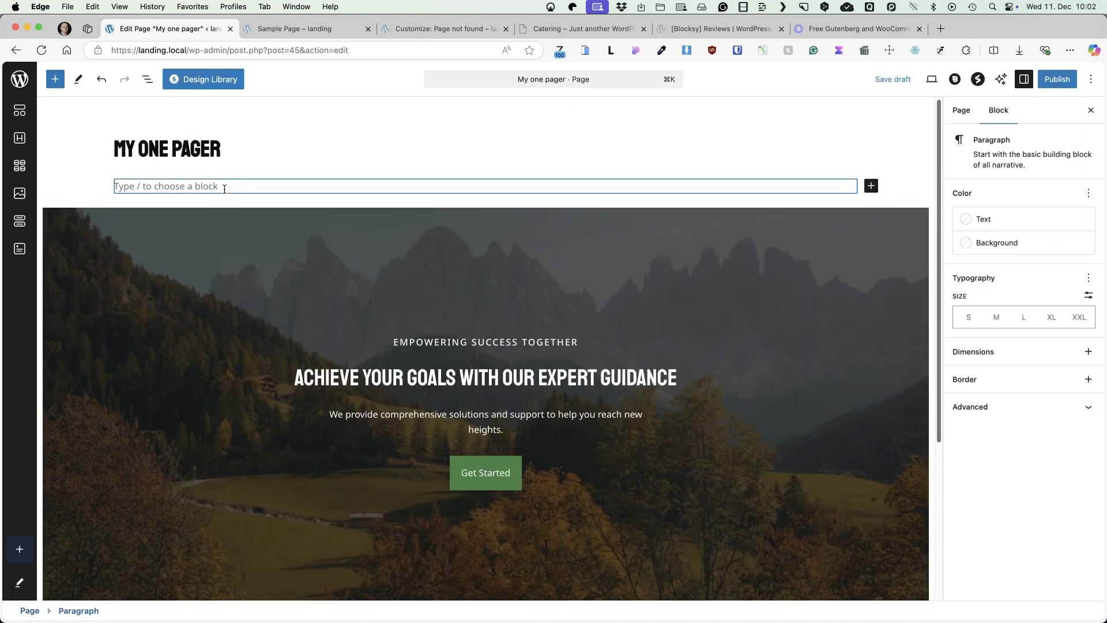
{"action": "key", "text": "Delete"}
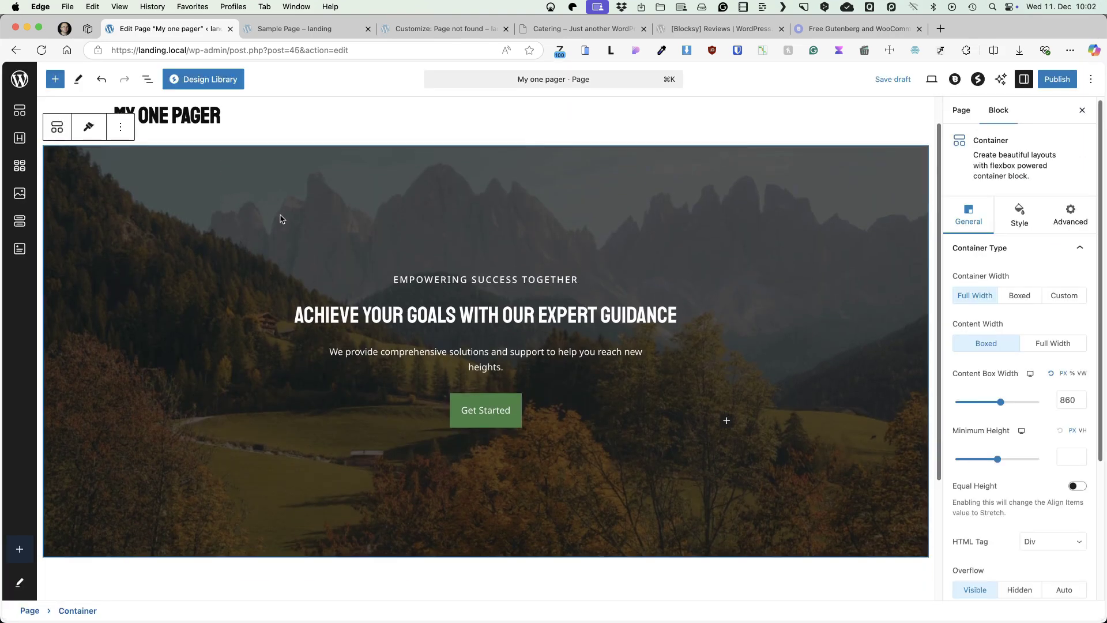
{"action": "key", "text": "Delete"}
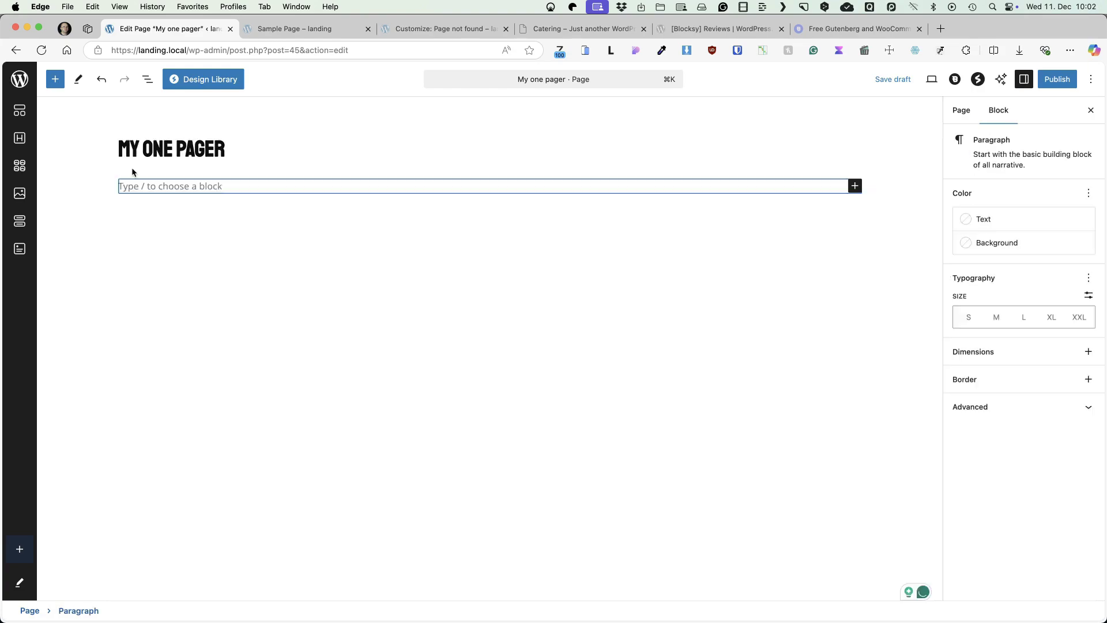
Preview the Brandstore kit's Home page in the Design Library and insert it as a template into the page.
{"action": "left_click", "coordinate": [191, 81]}
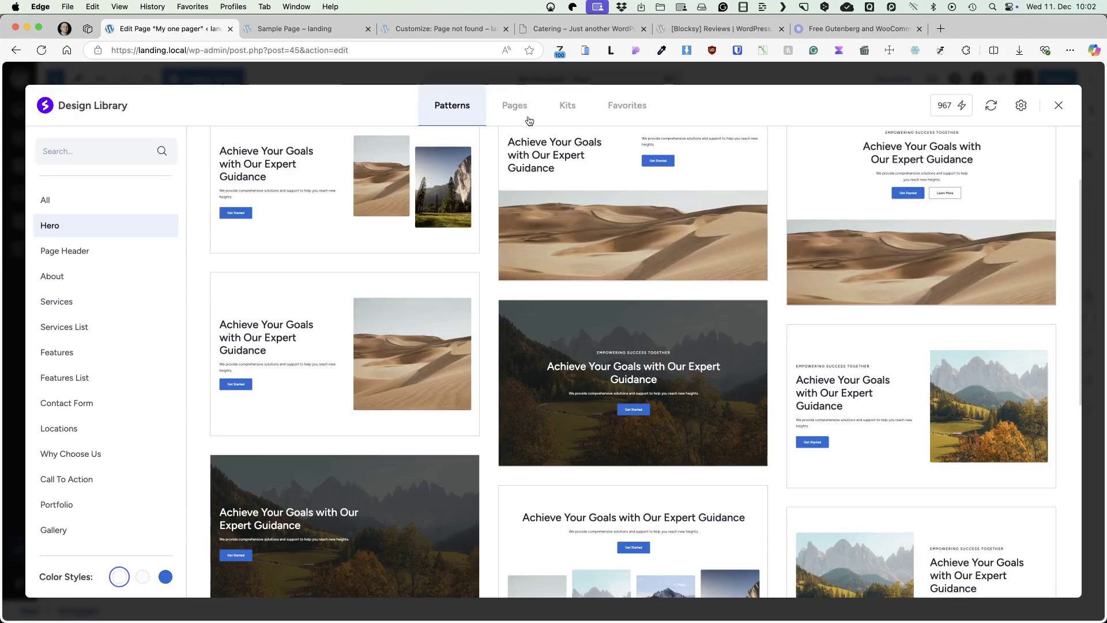
{"action": "left_click", "coordinate": [568, 107]}
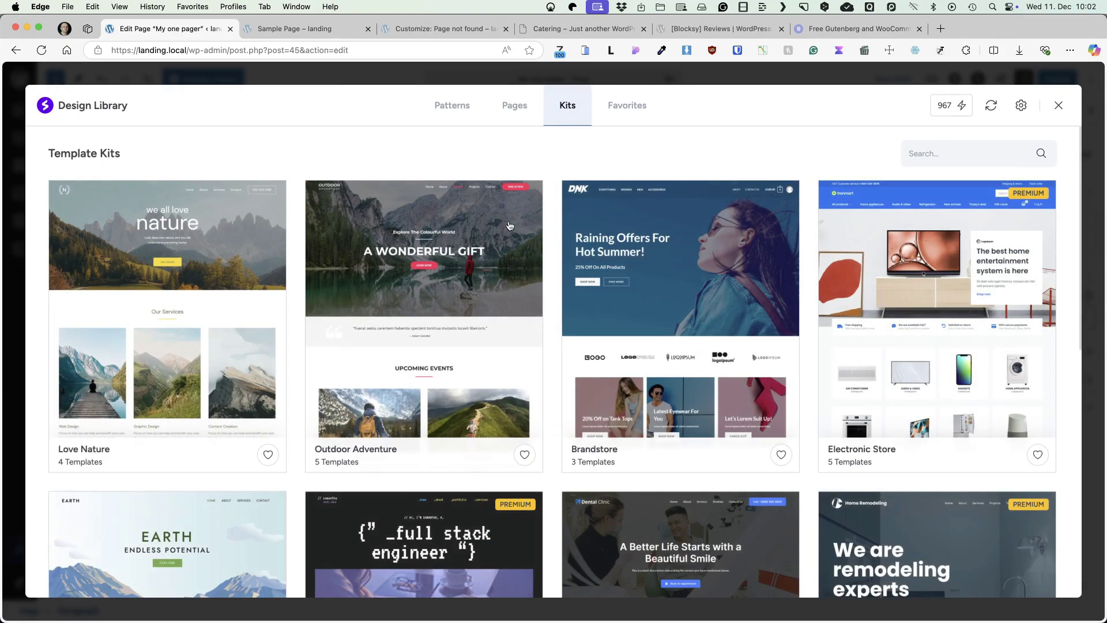
{"action": "left_click", "coordinate": [708, 261]}
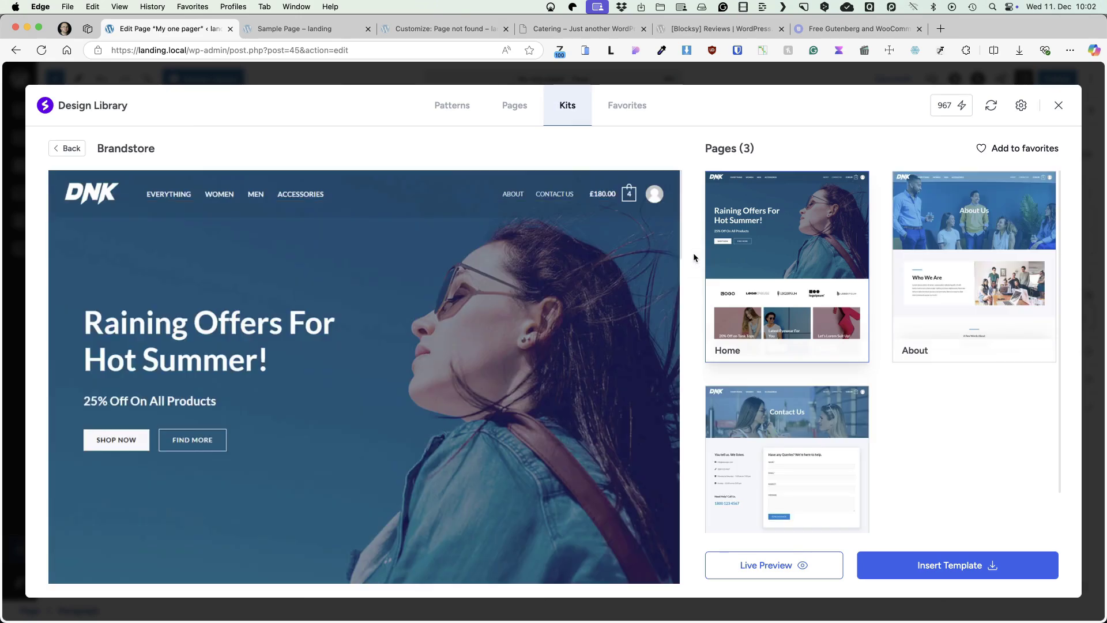
{"action": "scroll", "coordinate": [443, 315], "scroll_direction": "down", "scroll_amount": 3}
{"action": "scroll", "coordinate": [443, 315], "scroll_direction": "down", "scroll_amount": 5}
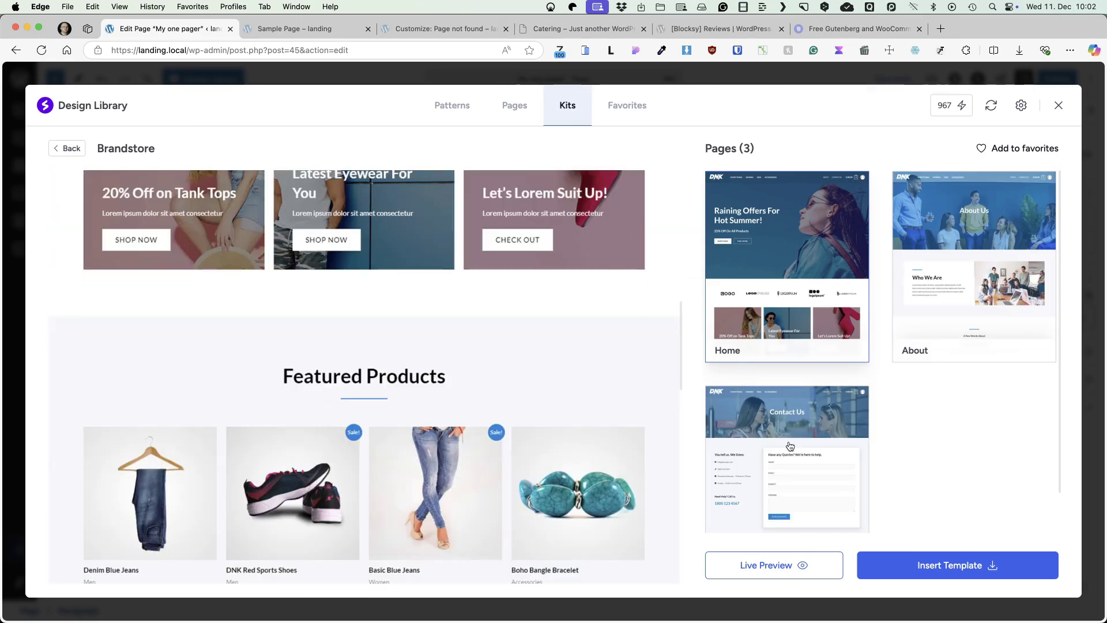
{"action": "scroll", "coordinate": [423, 363], "scroll_direction": "down", "scroll_amount": 1}
{"action": "scroll", "coordinate": [424, 361], "scroll_direction": "down", "scroll_amount": 10}
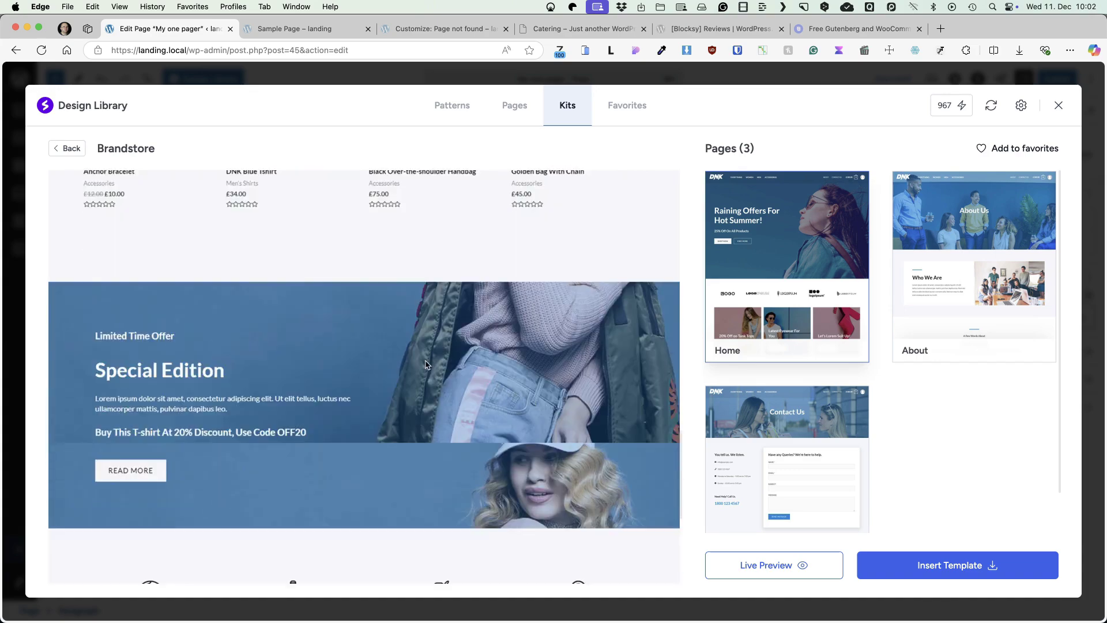
{"action": "scroll", "coordinate": [424, 360], "scroll_direction": "up", "scroll_amount": 9}
{"action": "scroll", "coordinate": [344, 352], "scroll_direction": "up", "scroll_amount": 10}
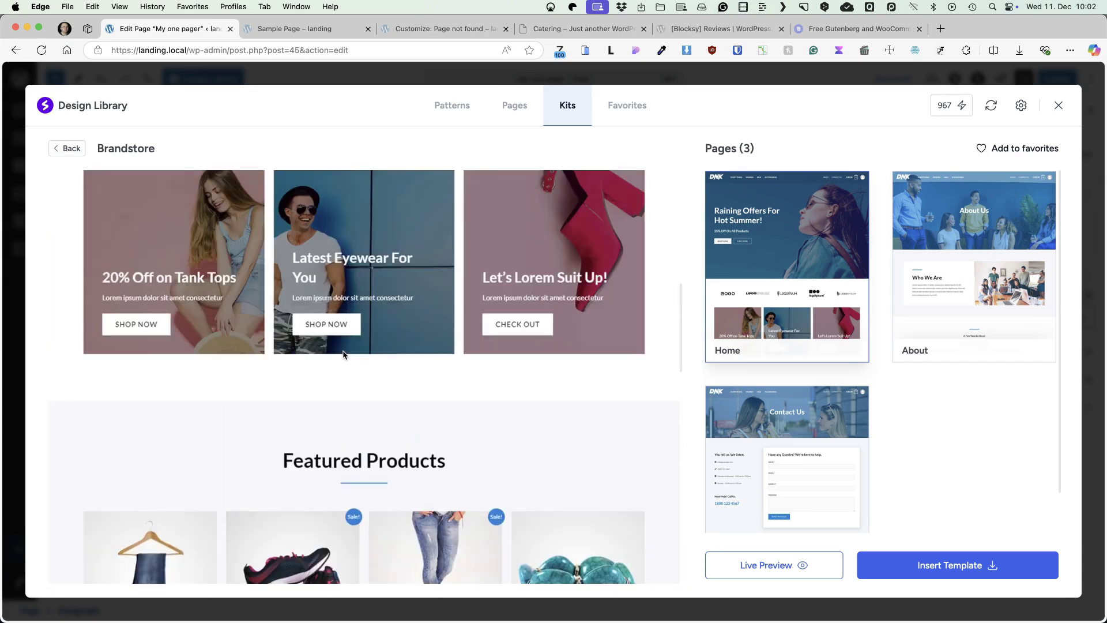
{"action": "scroll", "coordinate": [345, 355], "scroll_direction": "down", "scroll_amount": 10}
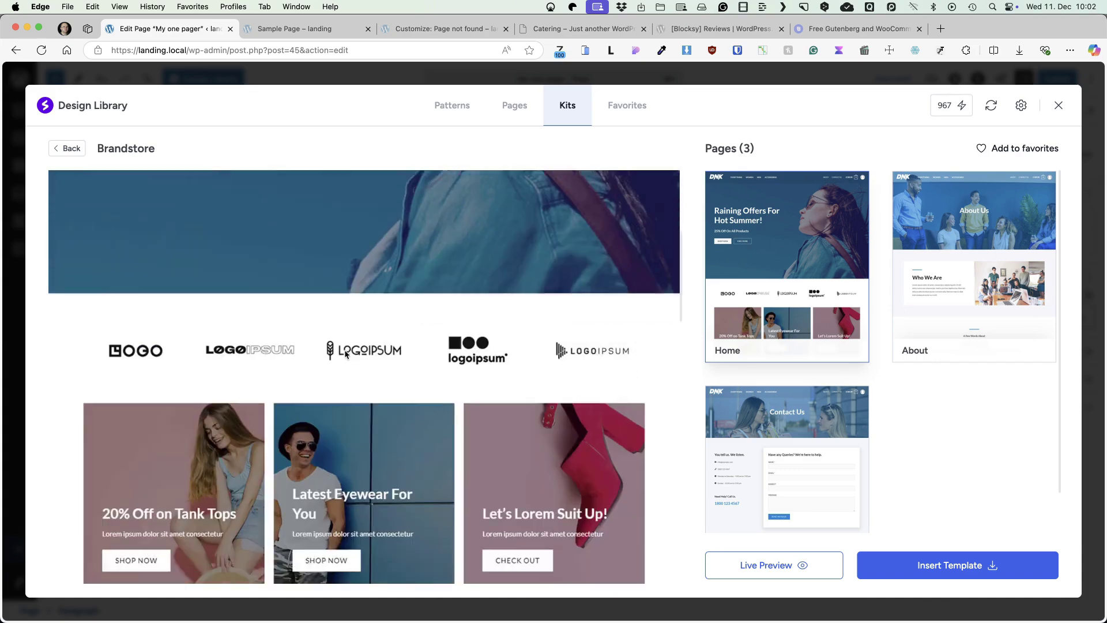
{"action": "scroll", "coordinate": [347, 351], "scroll_direction": "up", "scroll_amount": 3}
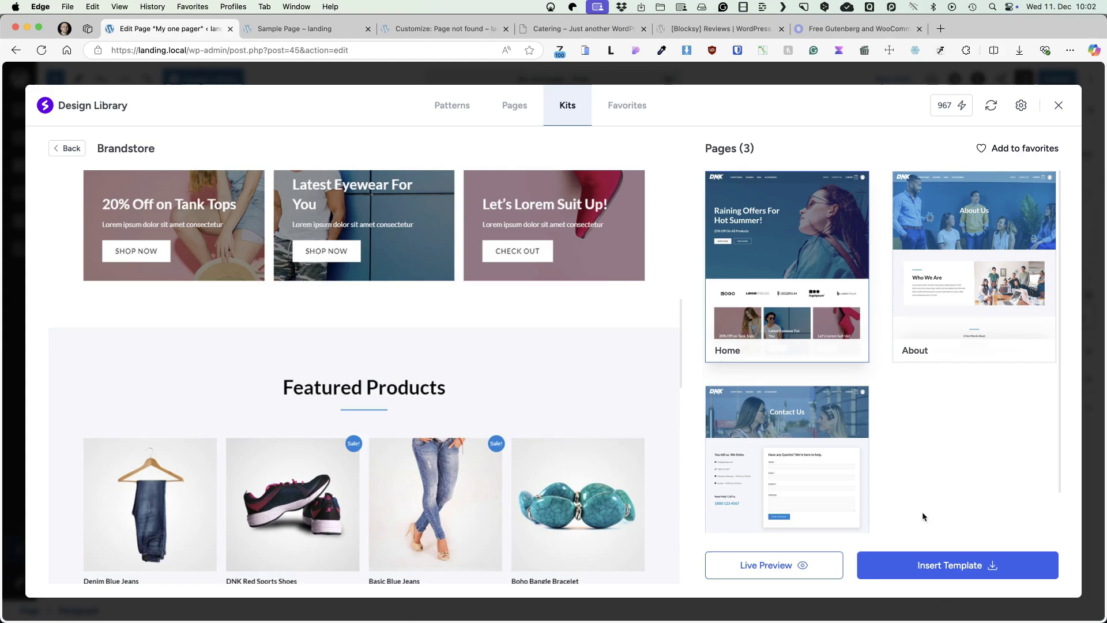
{"action": "left_click", "coordinate": [940, 574]}
Set the title colour of the hero Info Box, "25% Off On All Products", to white.
{"action": "left_click", "coordinate": [470, 376]}
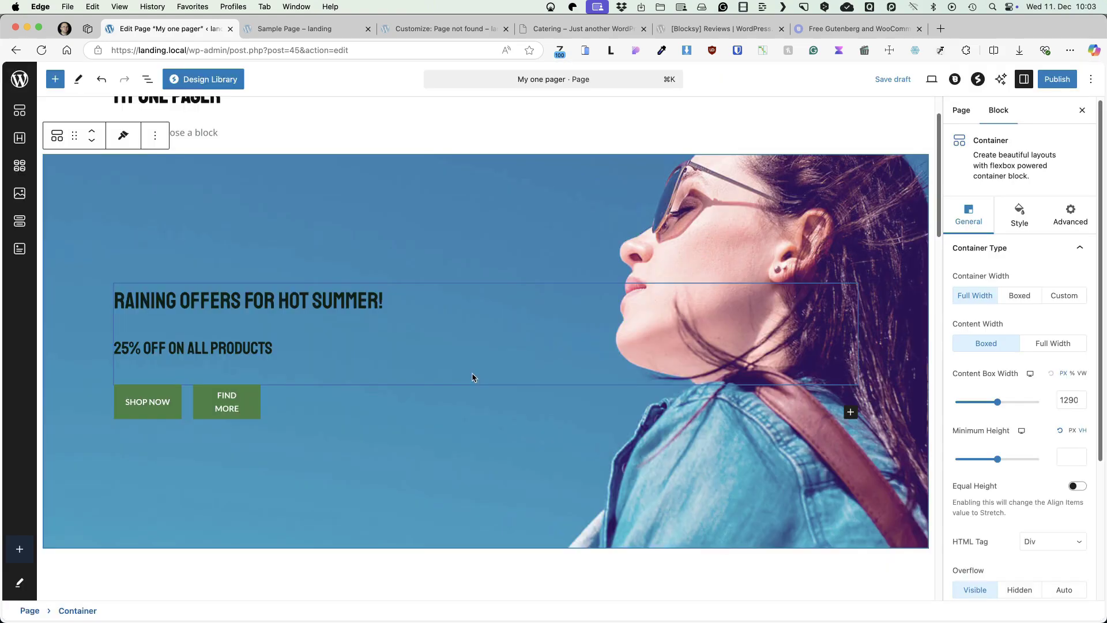
{"action": "left_click", "coordinate": [203, 298]}
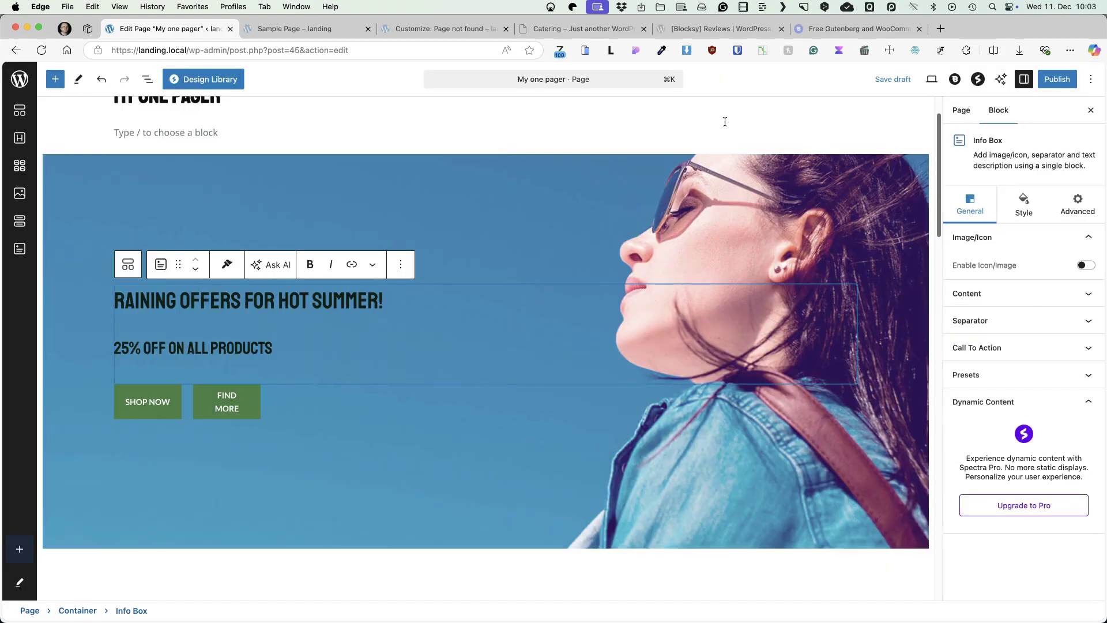
{"action": "left_click", "coordinate": [1023, 206]}
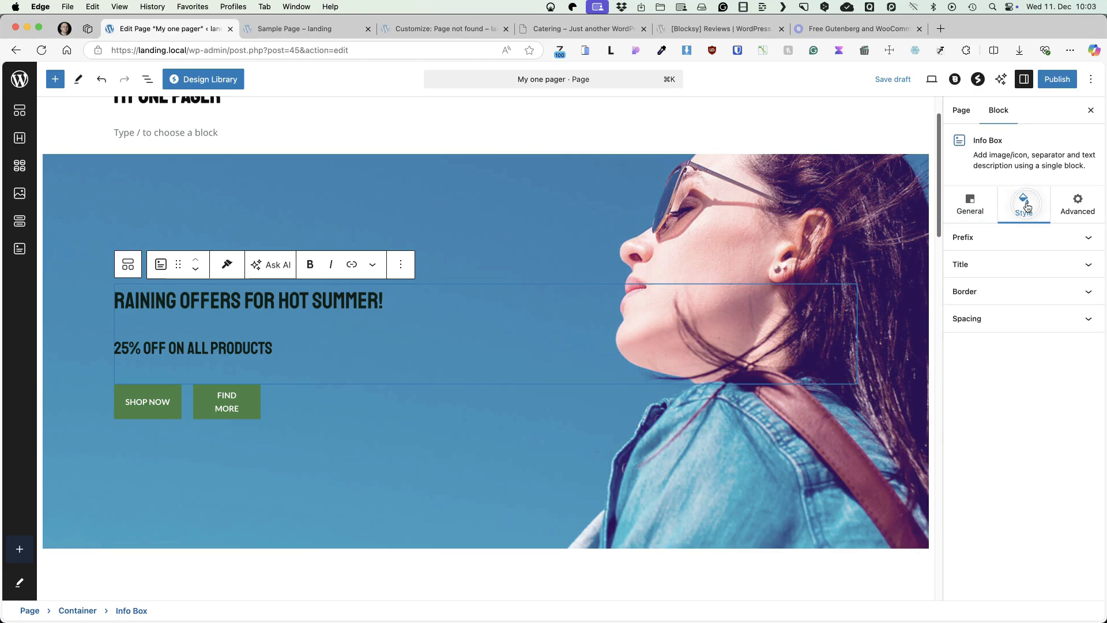
{"action": "left_click", "coordinate": [1004, 265]}
{"action": "left_click", "coordinate": [1088, 294]}
{"action": "scroll", "coordinate": [1045, 533], "scroll_direction": "down", "scroll_amount": 2}
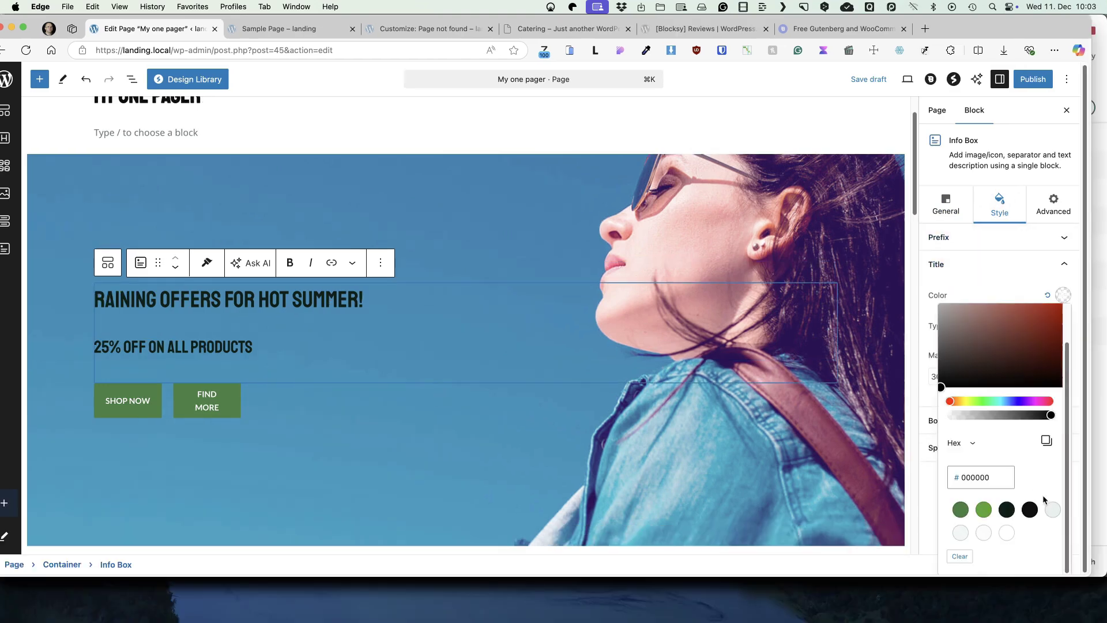
{"action": "left_click", "coordinate": [1010, 531]}
{"action": "left_click", "coordinate": [991, 210]}
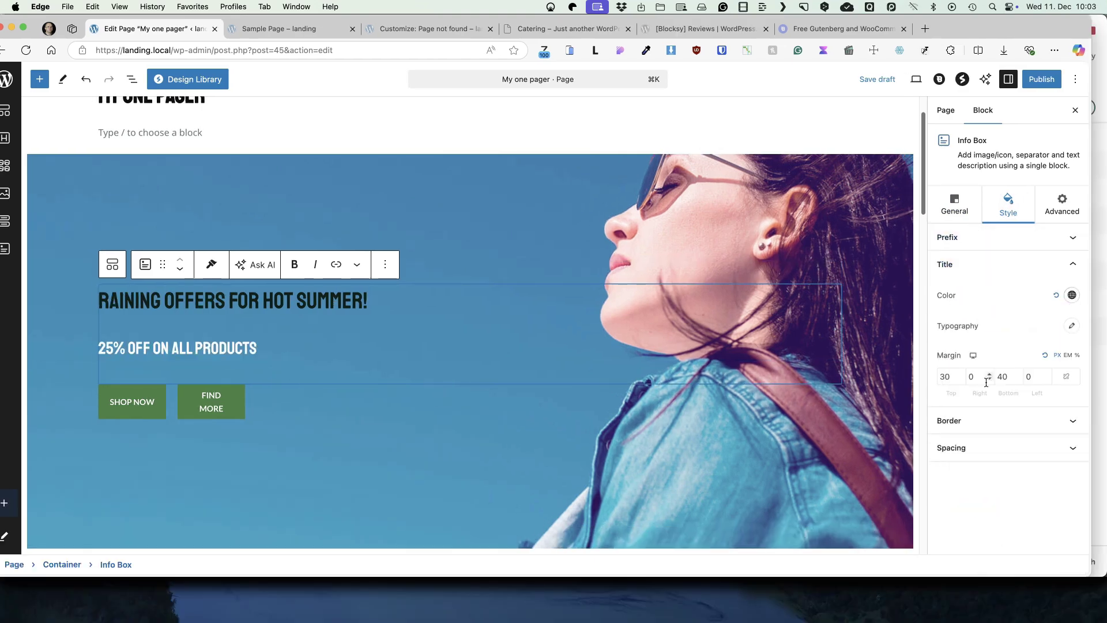
Set the prefix colour of the hero Info Box, "Raining Offers For Hot Summer!", to white (#FFFFFF).
{"action": "left_click", "coordinate": [987, 236]}
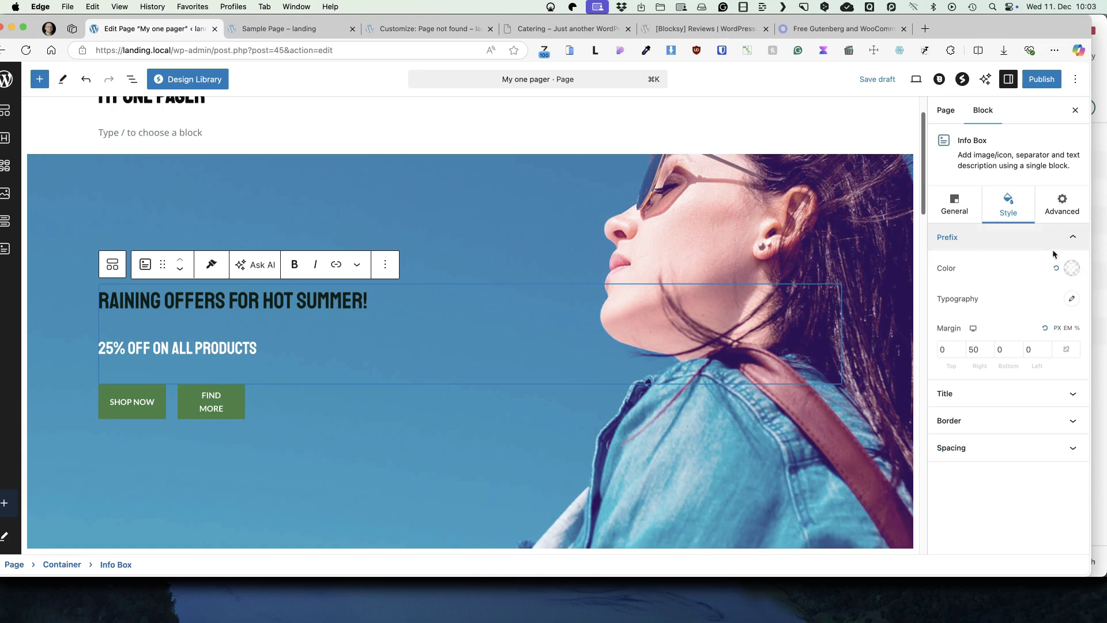
{"action": "left_click", "coordinate": [1072, 267]}
{"action": "left_click", "coordinate": [1008, 546]}
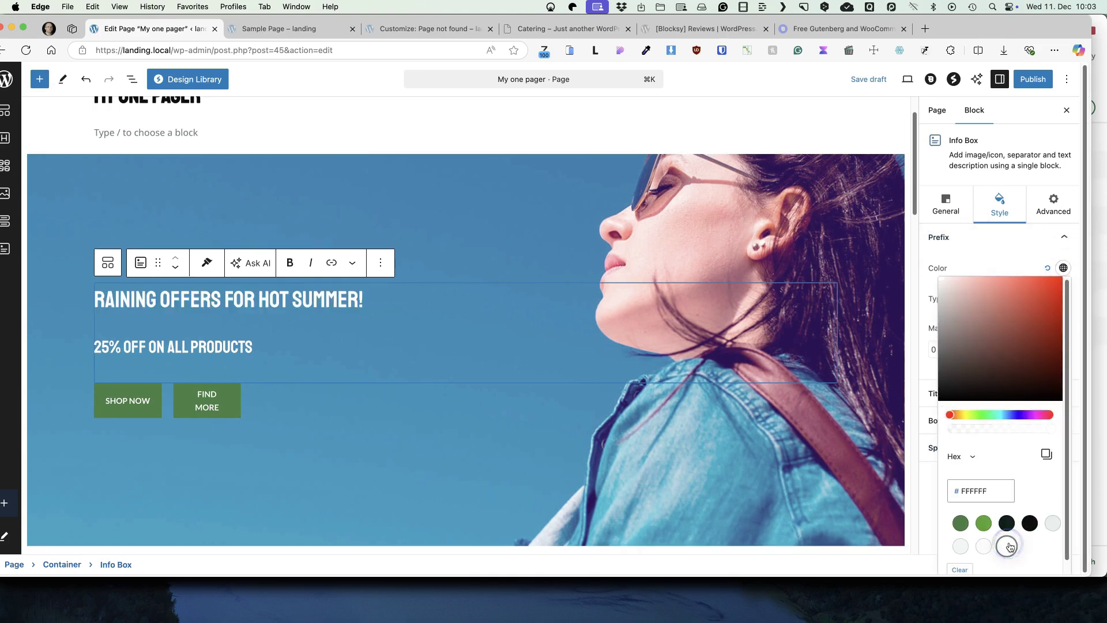
{"action": "left_click", "coordinate": [1063, 267]}
Set the font size of the hero's "Raining Offers For Hot Summer!" prefix text to 54 px.
{"action": "left_click", "coordinate": [1069, 300]}
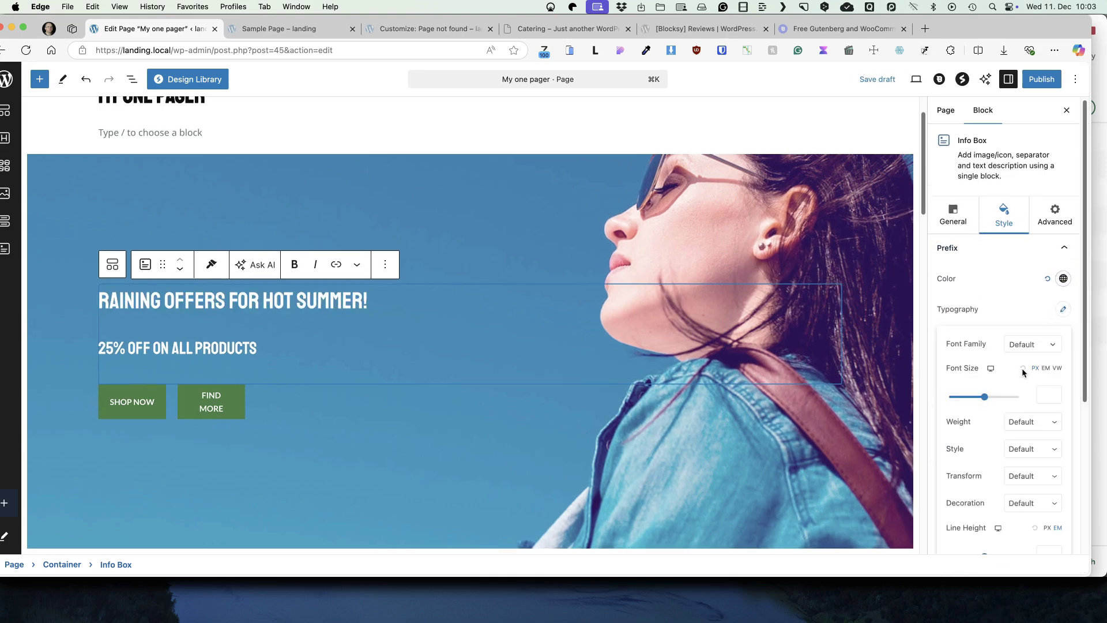
{"action": "left_click", "coordinate": [1048, 394]}
{"action": "type", "text": "56"}
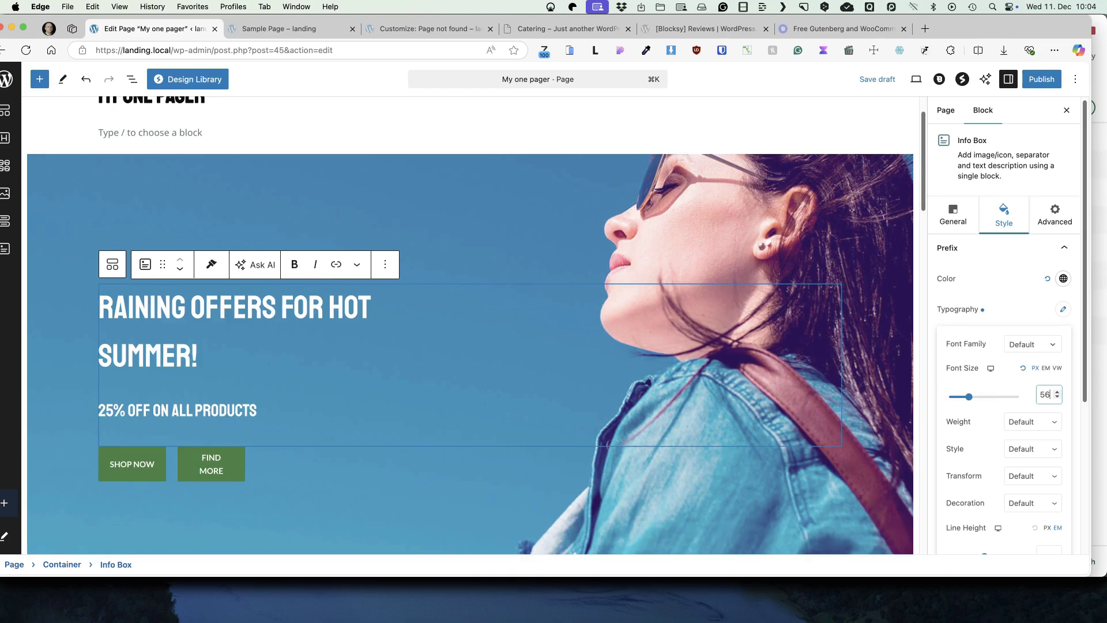
{"action": "left_click", "coordinate": [1058, 398]}
{"action": "left_click", "coordinate": [1058, 398]}
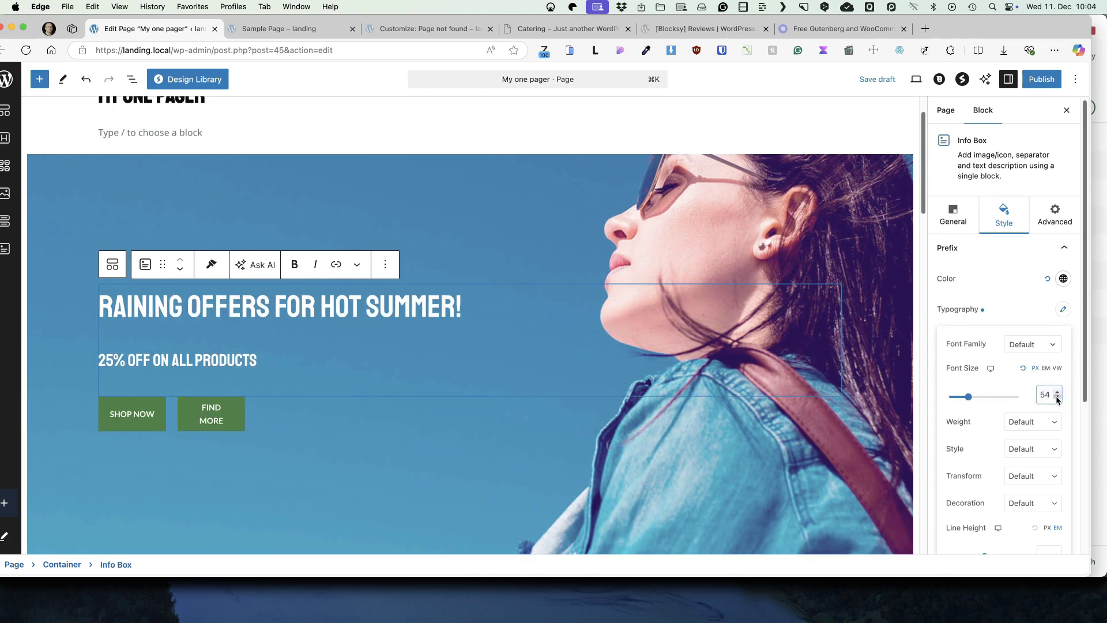
Change the hero prefix text colour to yellow with the hex value FFF000.
{"action": "scroll", "coordinate": [997, 421], "scroll_direction": "down", "scroll_amount": 1}
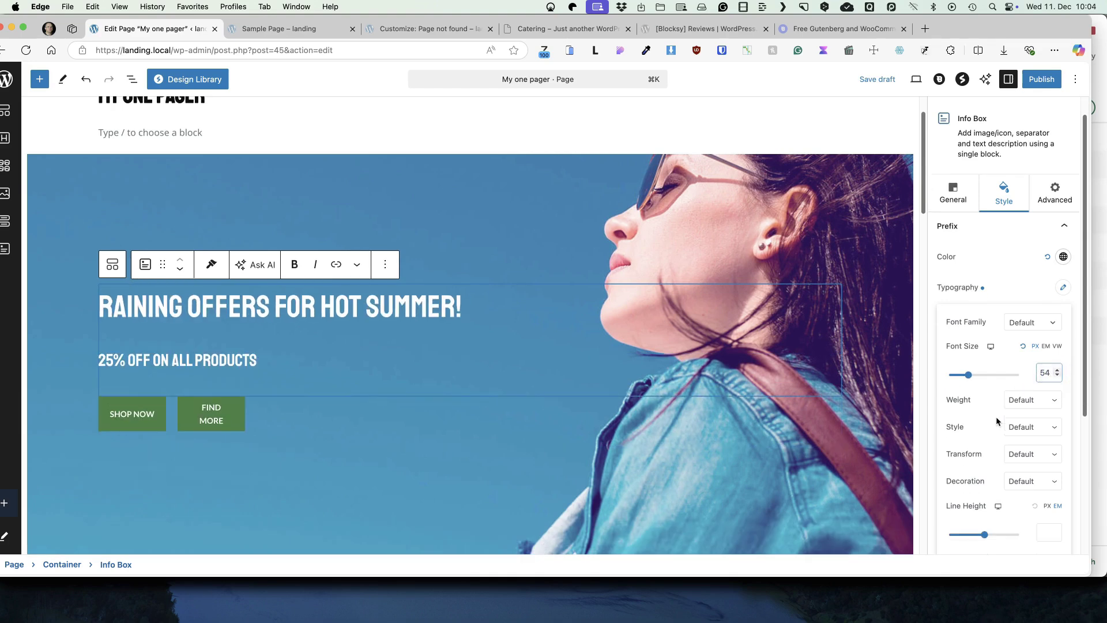
{"action": "left_click", "coordinate": [1063, 256]}
{"action": "double_click", "coordinate": [997, 490]}
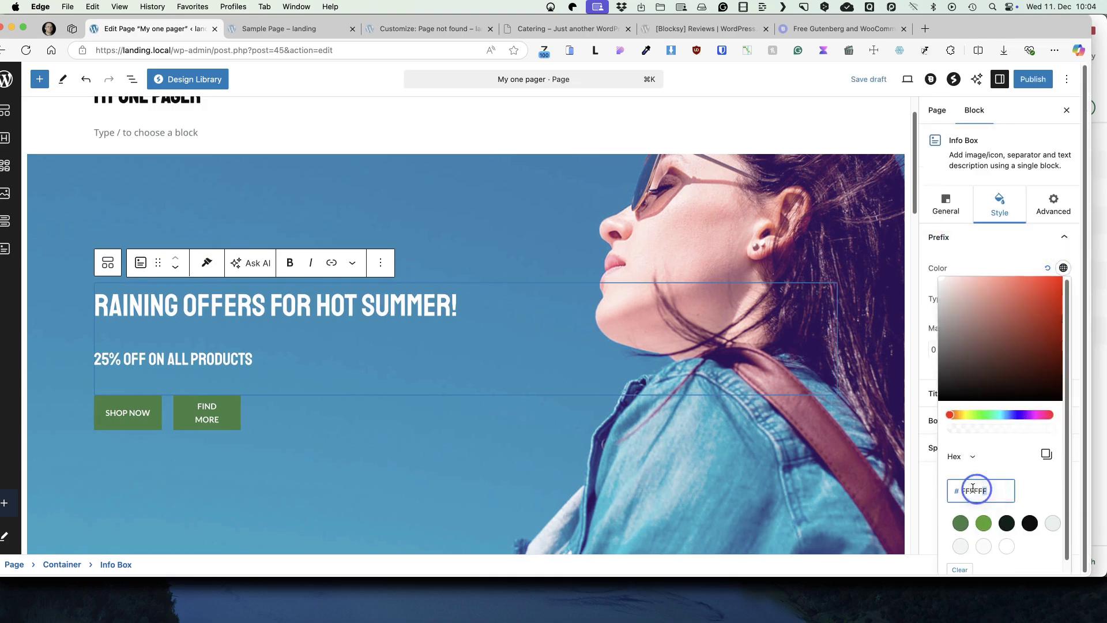
{"action": "type", "text": "FFF000"}
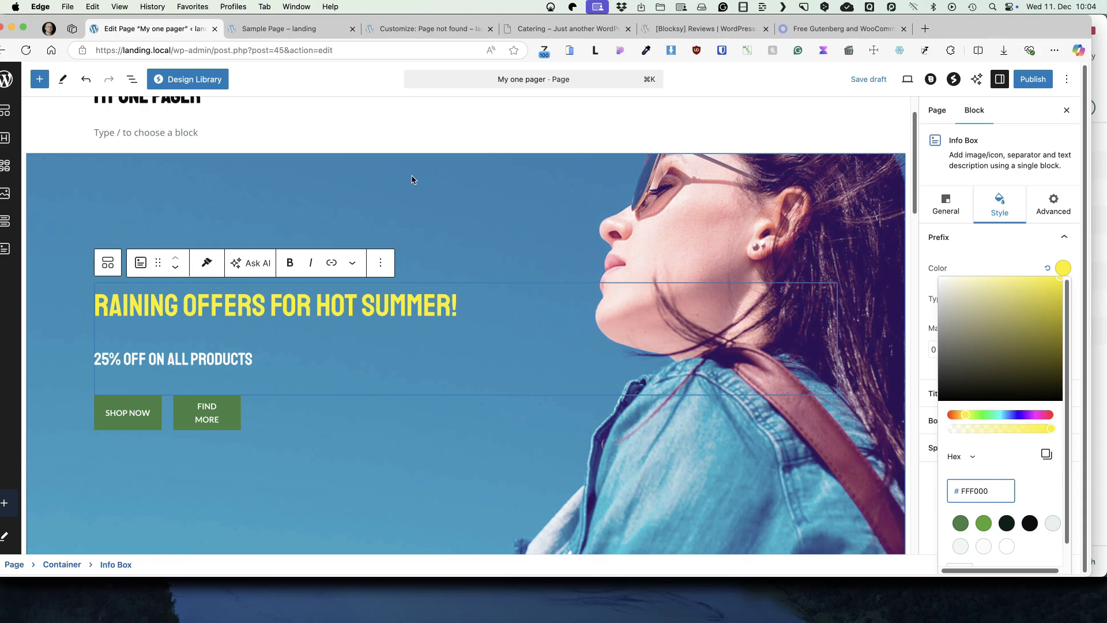
Examine the containers below the hero: the logo row, the three promotional cards and the Featured Products section.
{"action": "scroll", "coordinate": [225, 292], "scroll_direction": "down", "scroll_amount": 5}
{"action": "left_click", "coordinate": [225, 292]}
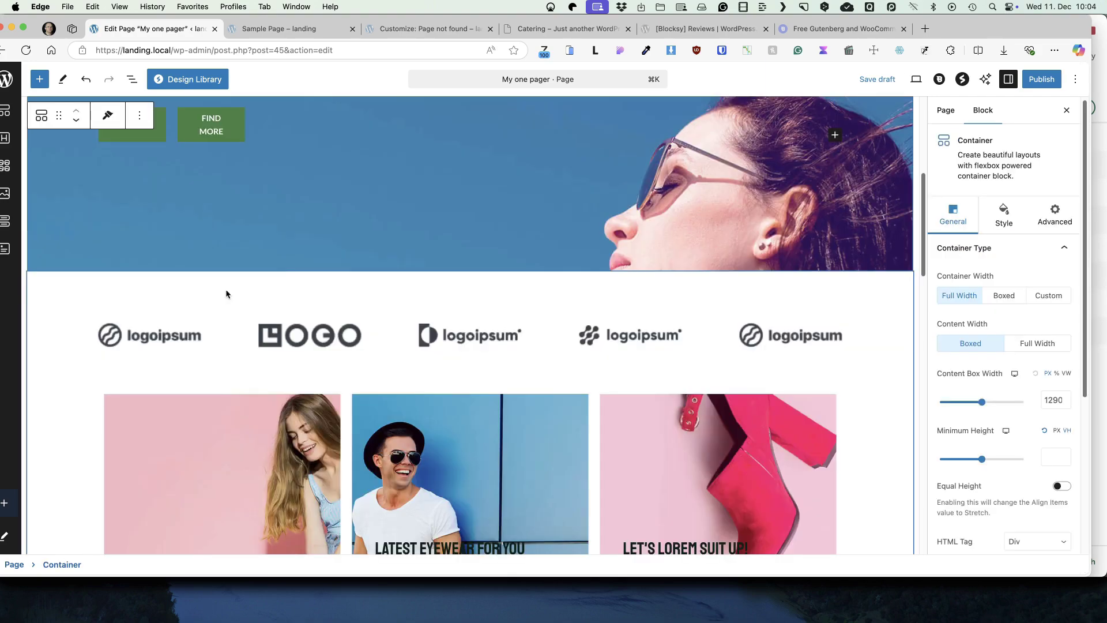
{"action": "scroll", "coordinate": [155, 333], "scroll_direction": "down", "scroll_amount": 3}
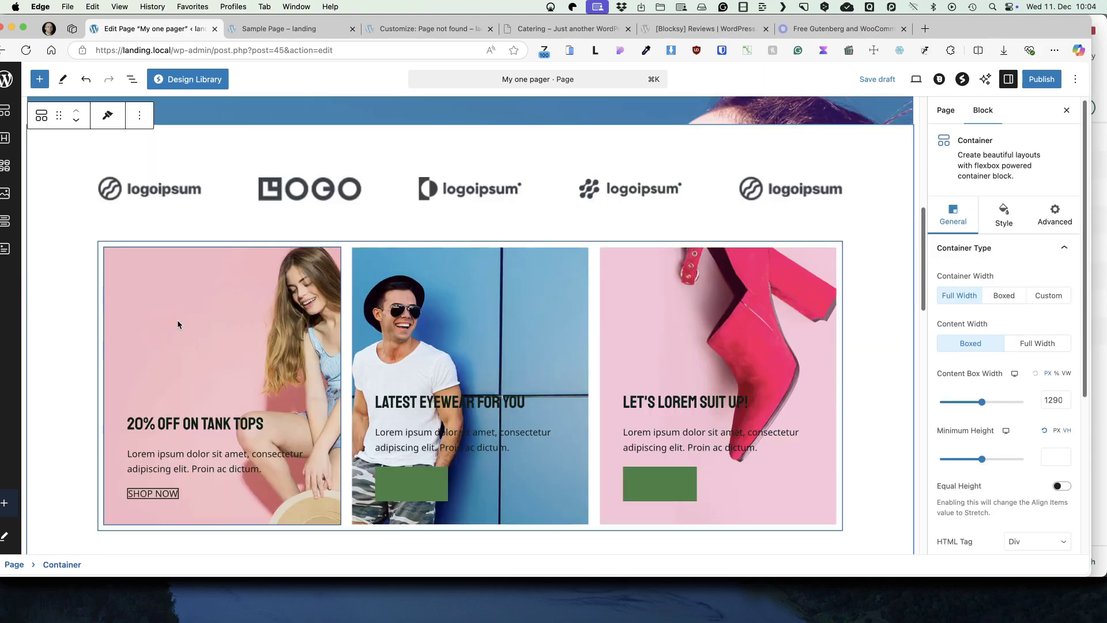
{"action": "left_click", "coordinate": [189, 246]}
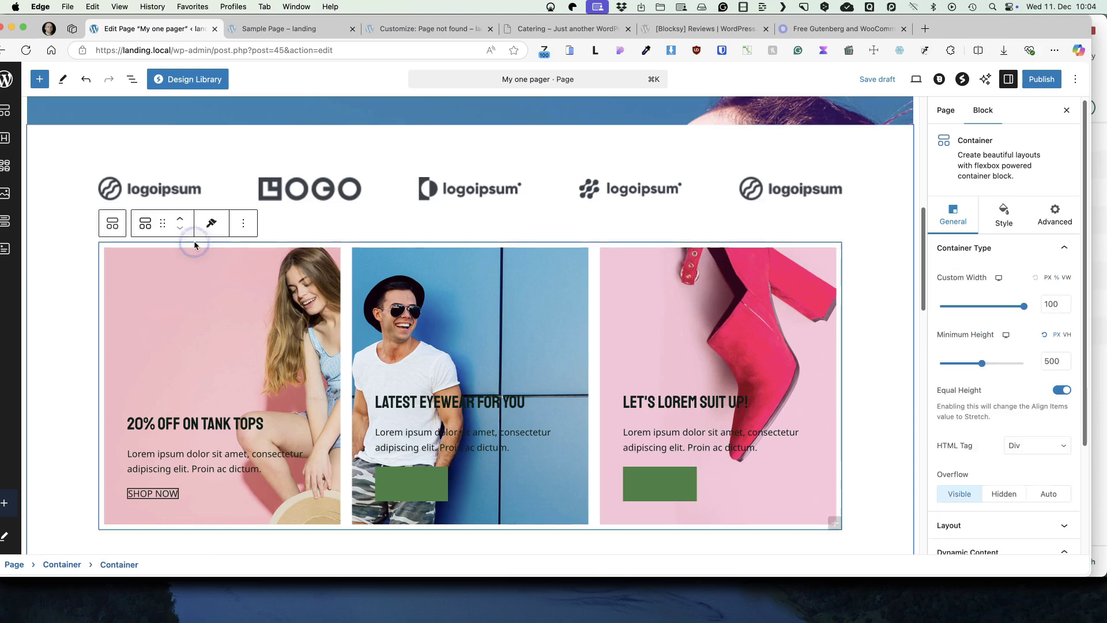
{"action": "left_click_drag", "start_coordinate": [161, 222], "coordinate": [223, 257]}
{"action": "scroll", "coordinate": [390, 333], "scroll_direction": "down", "scroll_amount": 6}
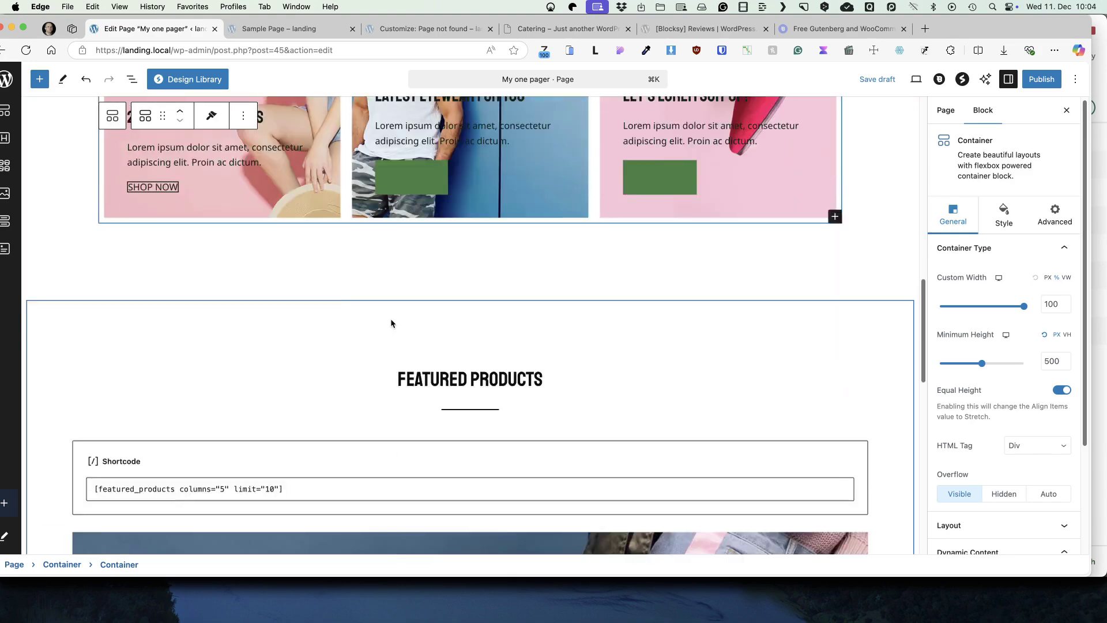
Delete the Featured Products section and the remaining template content below the three promotional cards.
{"action": "left_click", "coordinate": [210, 219]}
{"action": "scroll", "coordinate": [210, 217], "scroll_direction": "up", "scroll_amount": 6}
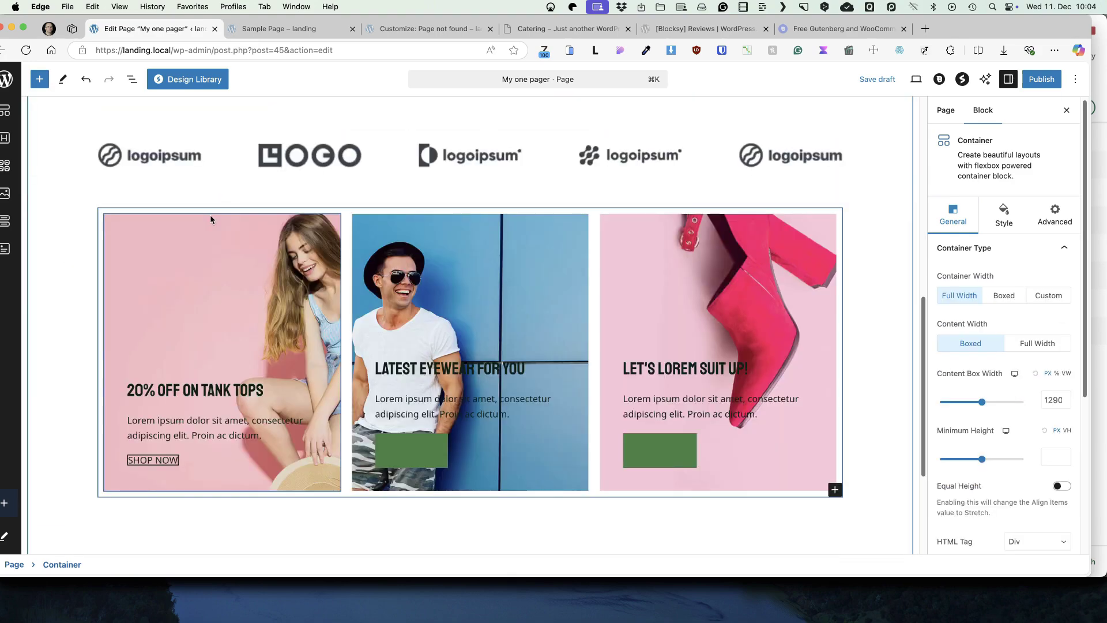
{"action": "scroll", "coordinate": [425, 271], "scroll_direction": "down", "scroll_amount": 3}
{"action": "left_click", "coordinate": [425, 271]}
{"action": "scroll", "coordinate": [425, 271], "scroll_direction": "up", "scroll_amount": 10}
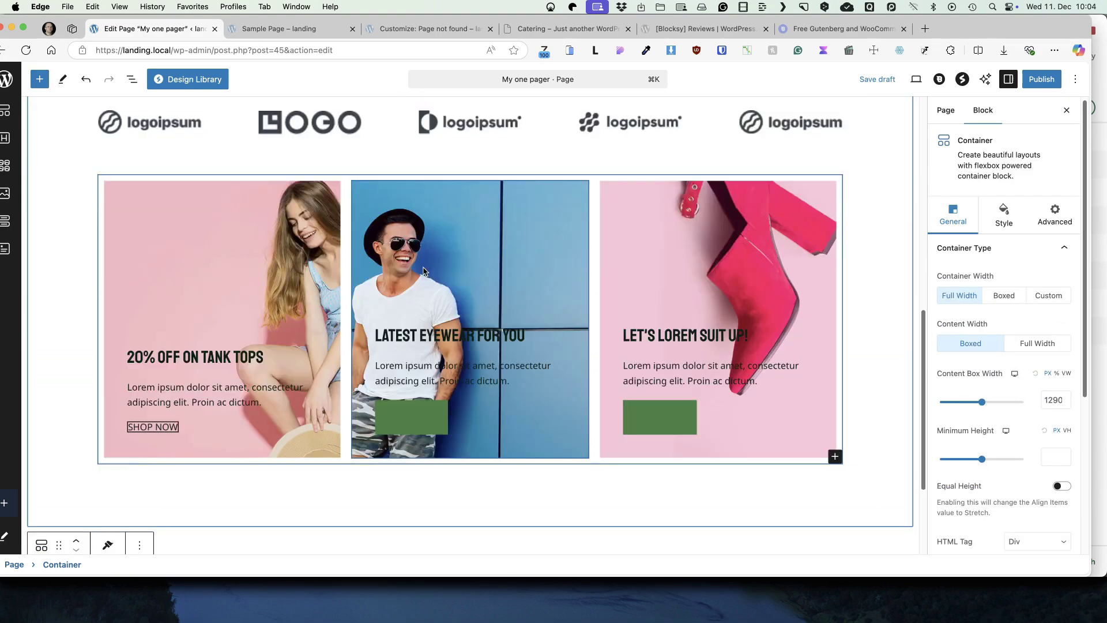
{"action": "scroll", "coordinate": [425, 268], "scroll_direction": "down", "scroll_amount": 5}
{"action": "scroll", "coordinate": [358, 270], "scroll_direction": "down", "scroll_amount": 6}
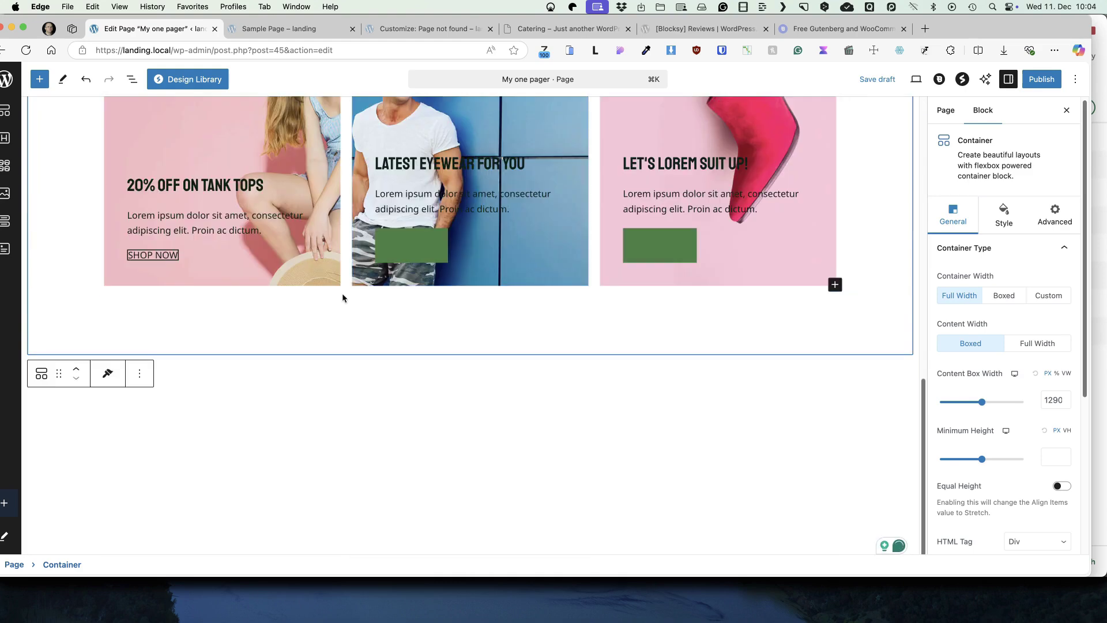
Insert the six-card "Our Services Empower Your Brand" pattern with Read More links from the Design Library's Services List category below the promotional cards.
{"action": "left_click", "coordinate": [257, 380]}
{"action": "left_click", "coordinate": [188, 79]}
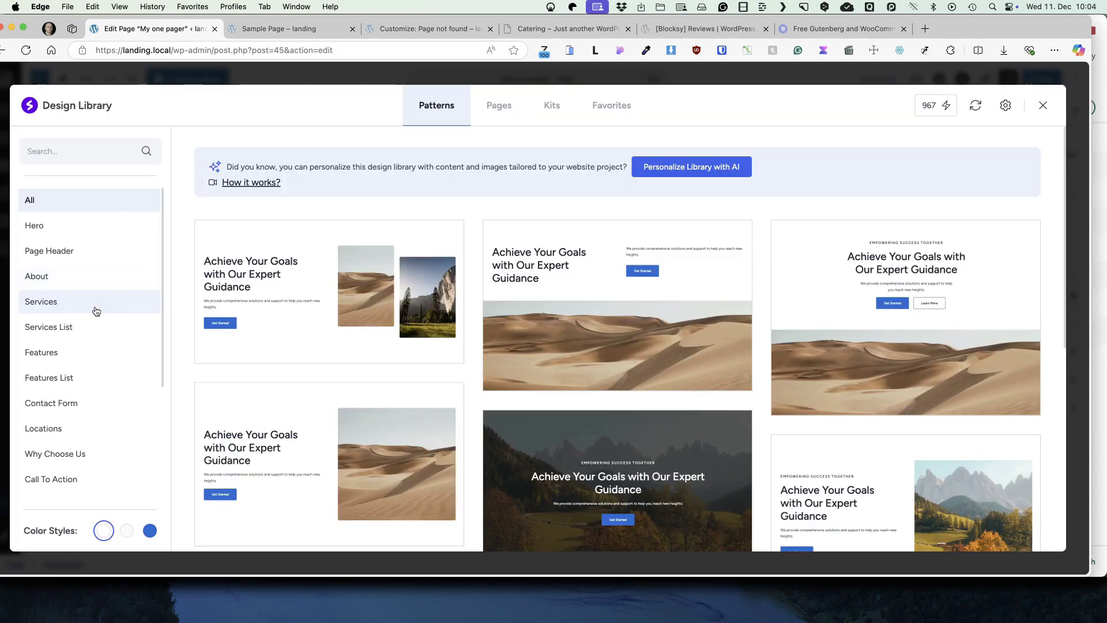
{"action": "left_click", "coordinate": [64, 328]}
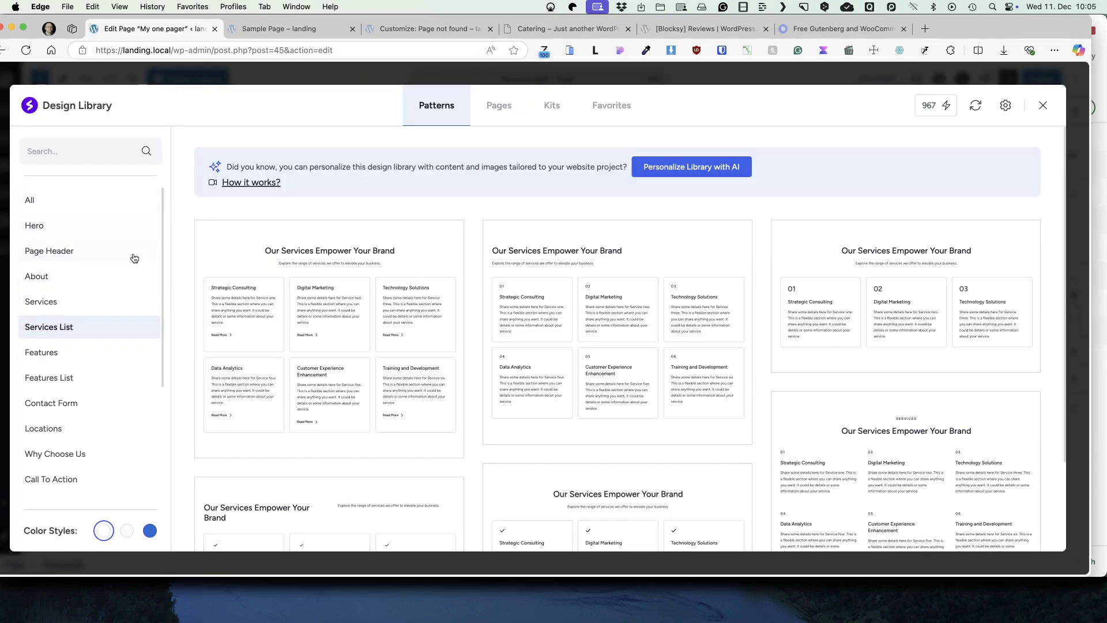
{"action": "left_click", "coordinate": [47, 301]}
{"action": "scroll", "coordinate": [527, 242], "scroll_direction": "down", "scroll_amount": 5}
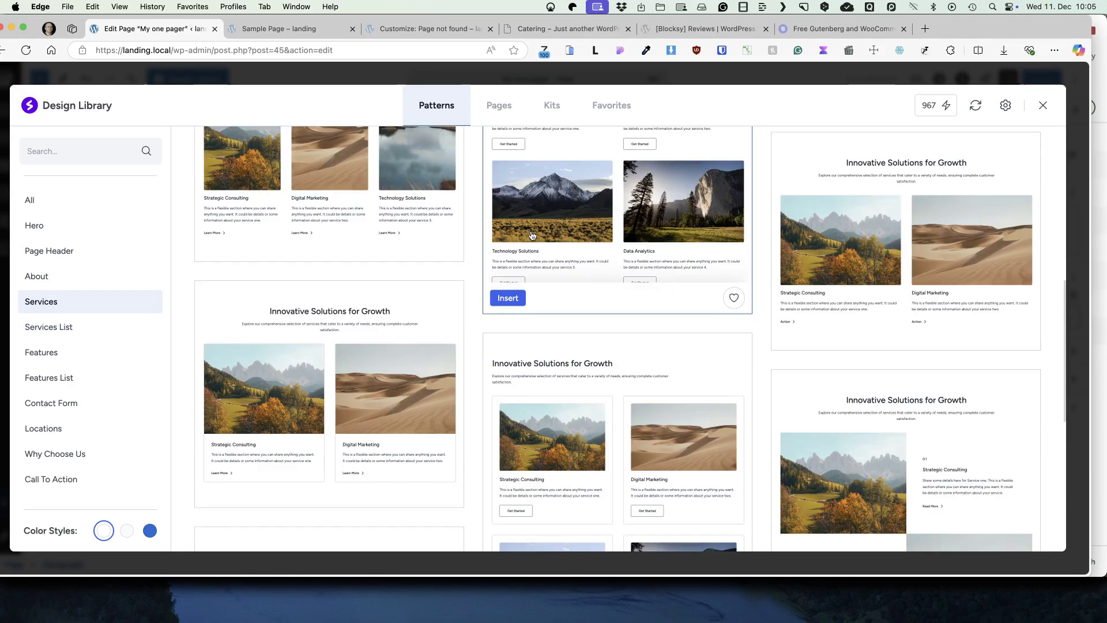
{"action": "left_click", "coordinate": [29, 328]}
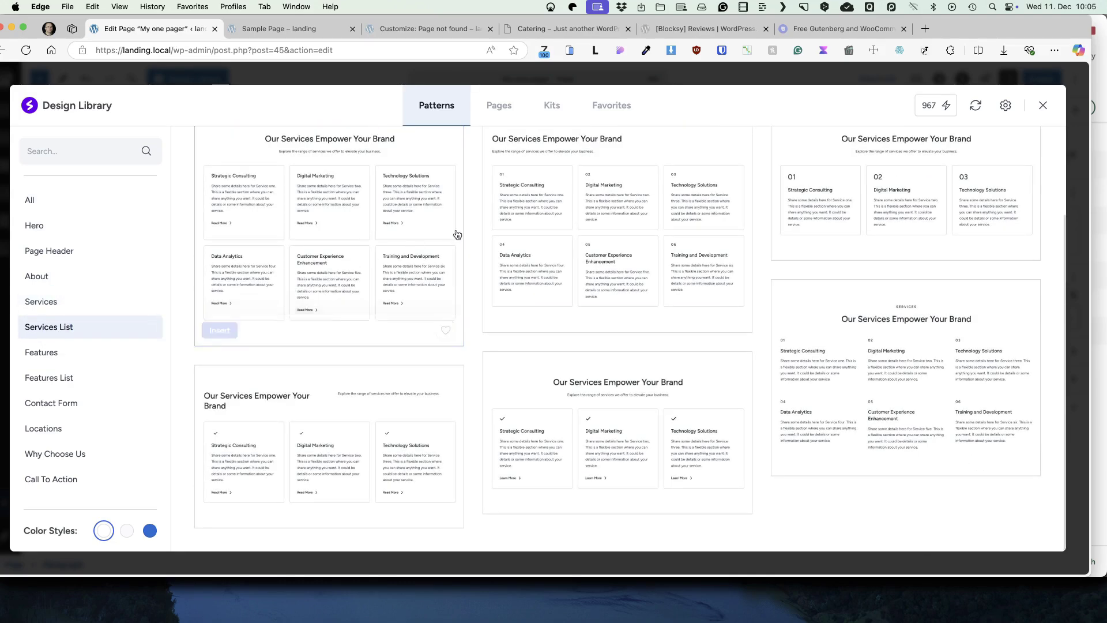
{"action": "scroll", "coordinate": [392, 285], "scroll_direction": "up", "scroll_amount": 3}
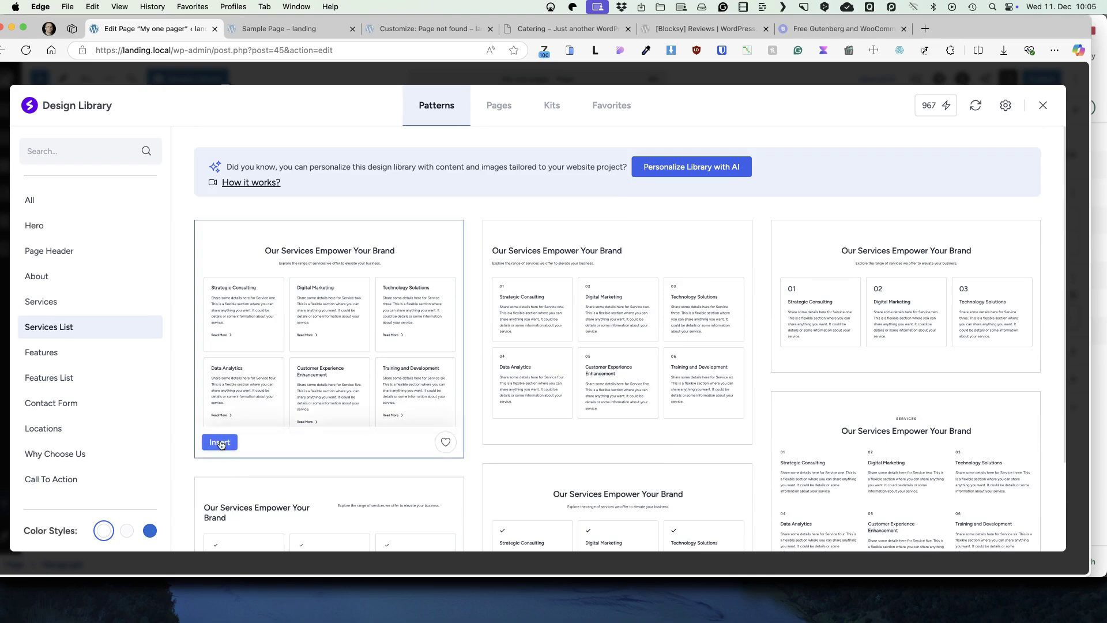
{"action": "scroll", "coordinate": [222, 438], "scroll_direction": "down", "scroll_amount": 3}
{"action": "left_click", "coordinate": [226, 332]}
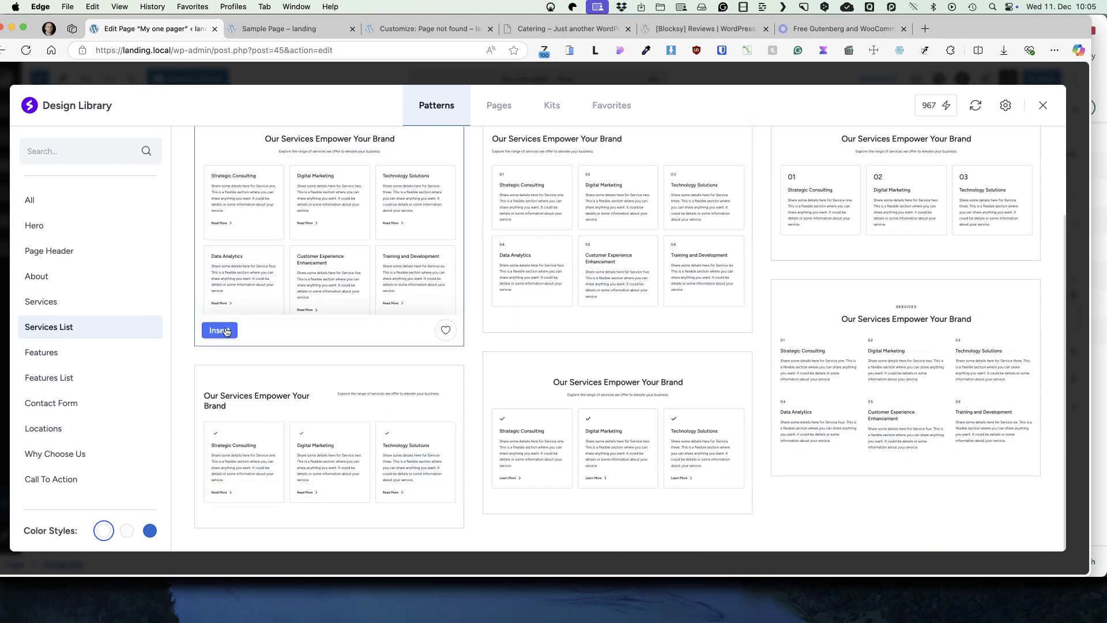
Delete the Read More buttons from all six service cards.
{"action": "scroll", "coordinate": [260, 261], "scroll_direction": "down", "scroll_amount": 5}
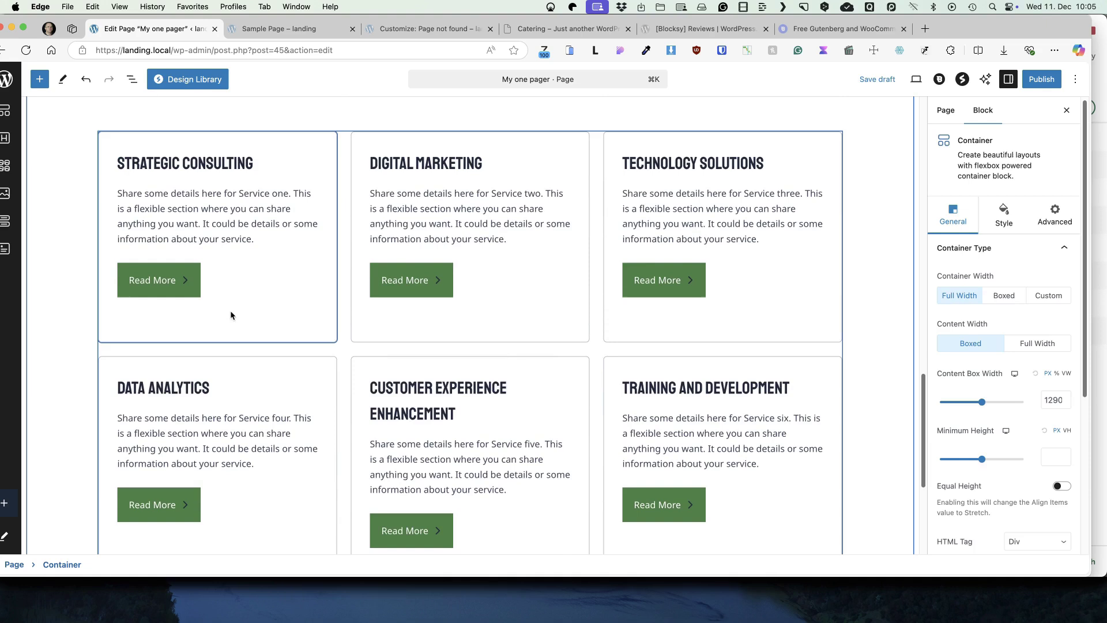
{"action": "left_click", "coordinate": [248, 266]}
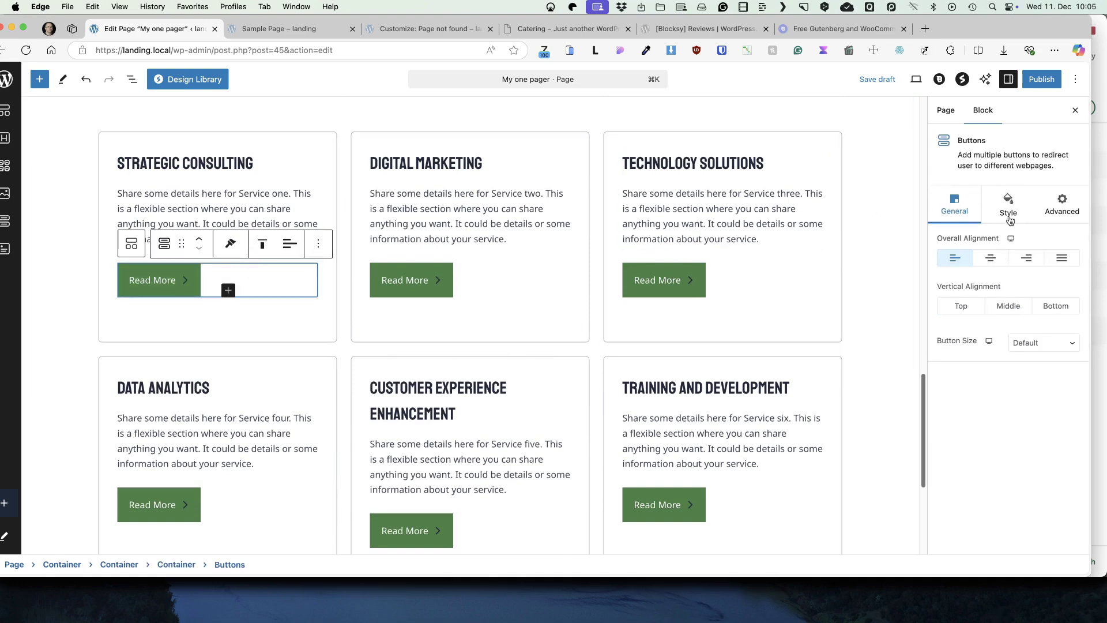
{"action": "left_click", "coordinate": [317, 244]}
{"action": "left_click", "coordinate": [342, 485]}
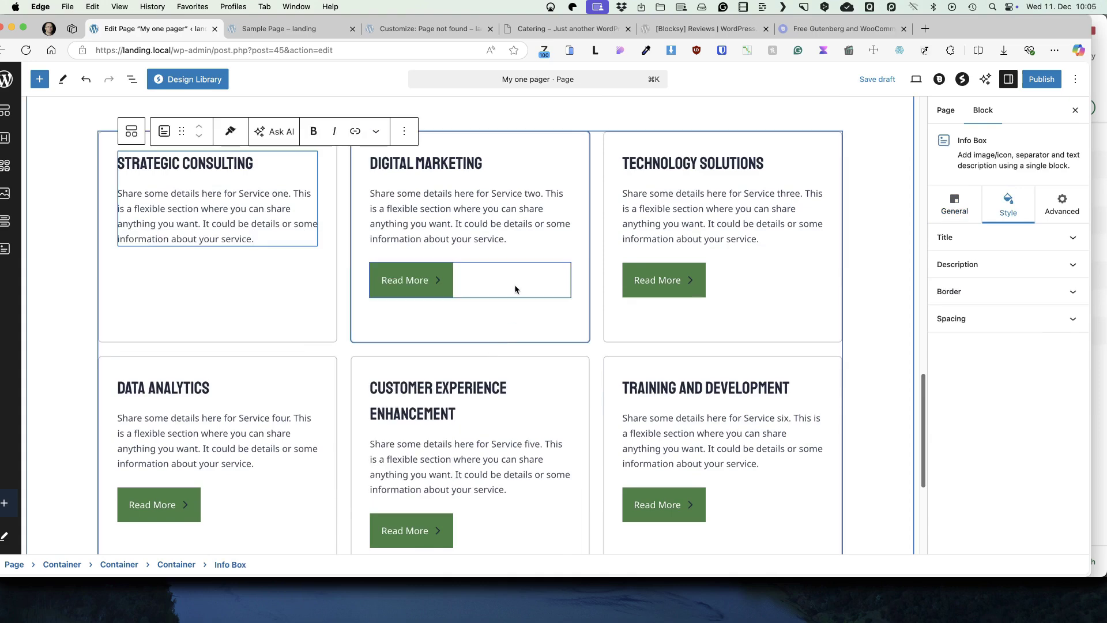
{"action": "left_click", "coordinate": [515, 284]}
{"action": "key", "text": "ctrl+alt+z"}
{"action": "left_click", "coordinate": [742, 279]}
{"action": "key", "text": "ctrl+alt+z"}
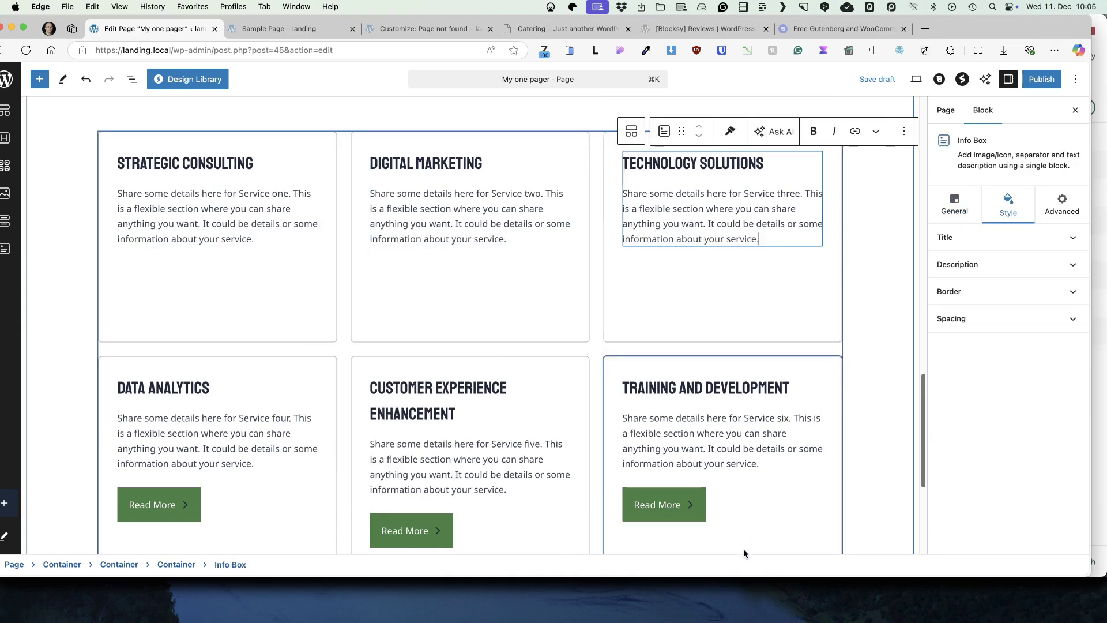
{"action": "left_click", "coordinate": [794, 509]}
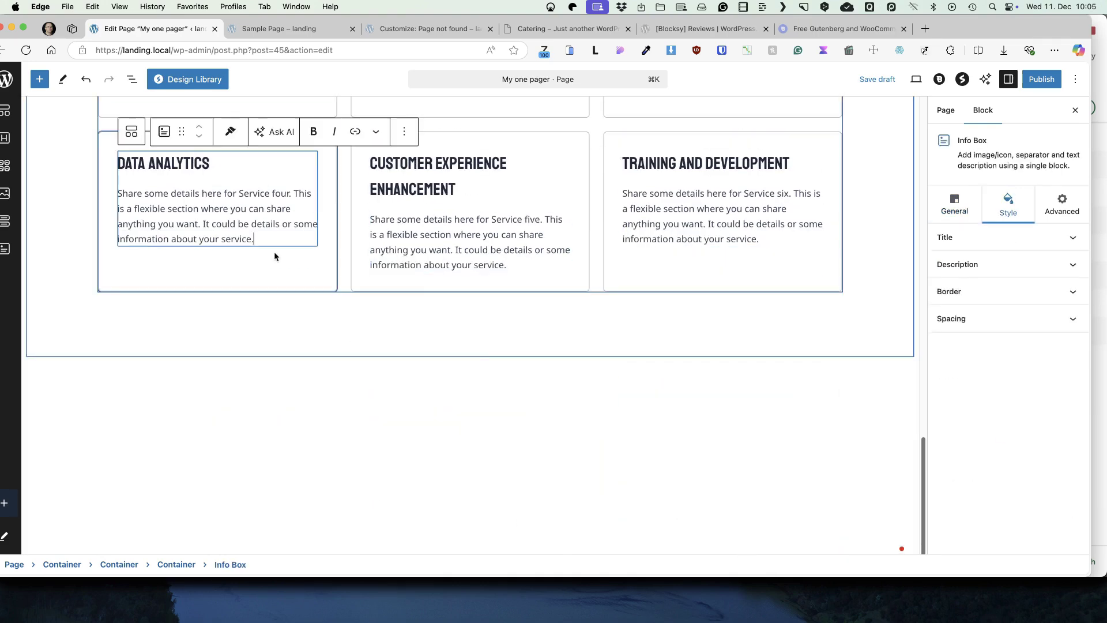
{"action": "scroll", "coordinate": [482, 352], "scroll_direction": "up", "scroll_amount": 10}
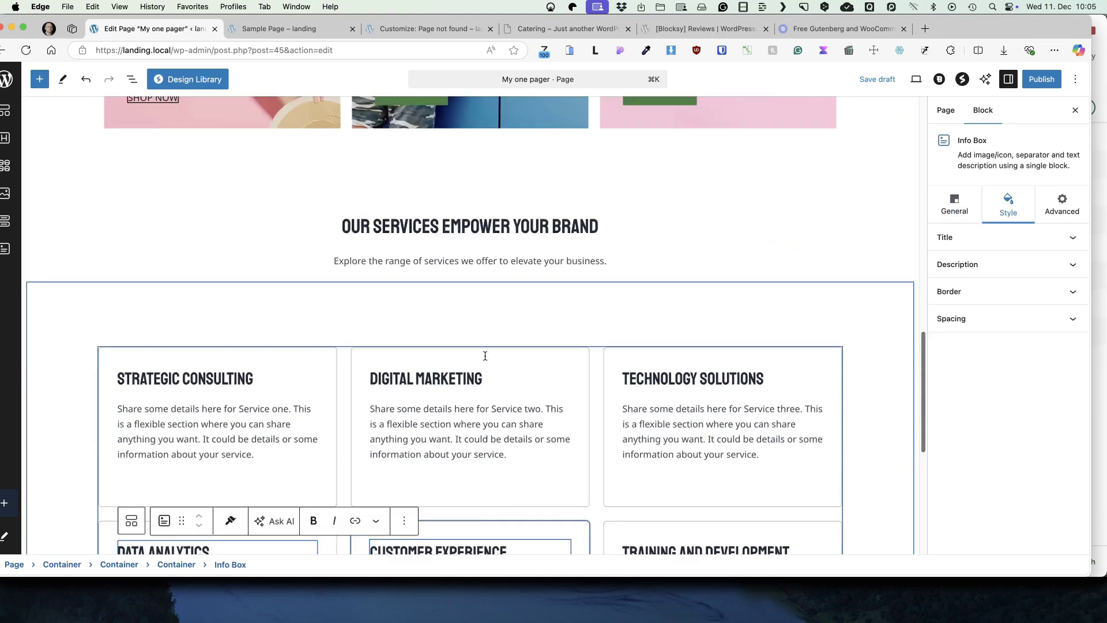
{"action": "scroll", "coordinate": [566, 328], "scroll_direction": "down", "scroll_amount": 5}
{"action": "scroll", "coordinate": [654, 317], "scroll_direction": "down", "scroll_amount": 5}
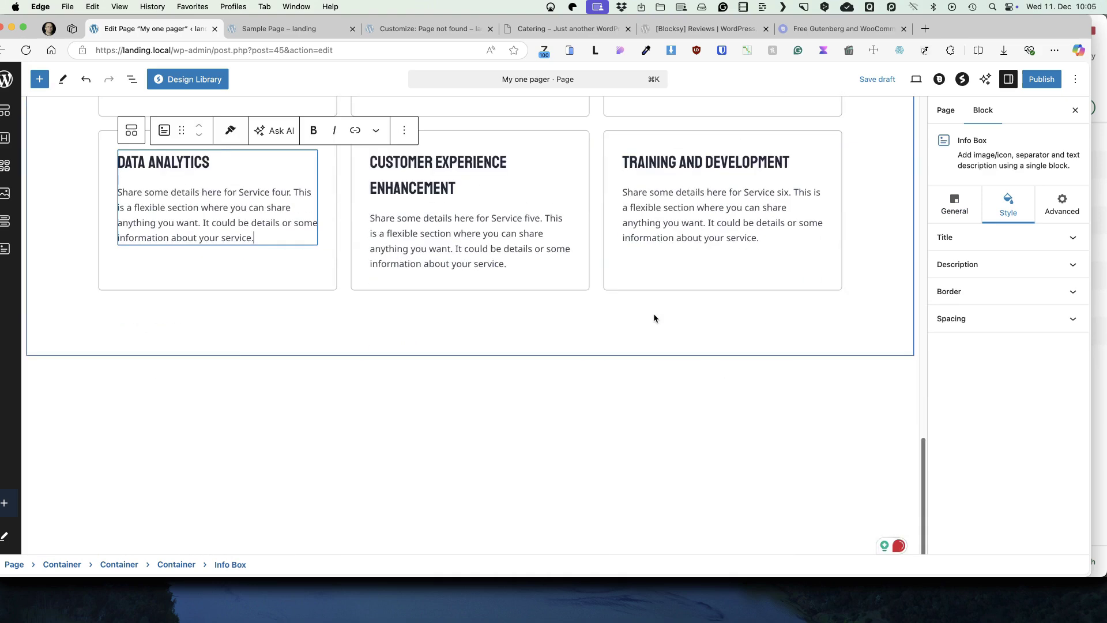
Insert the Design Library's Contact Form pattern with address, phone, email and social links beside a vertical divider below the services section.
{"action": "left_click", "coordinate": [228, 382]}
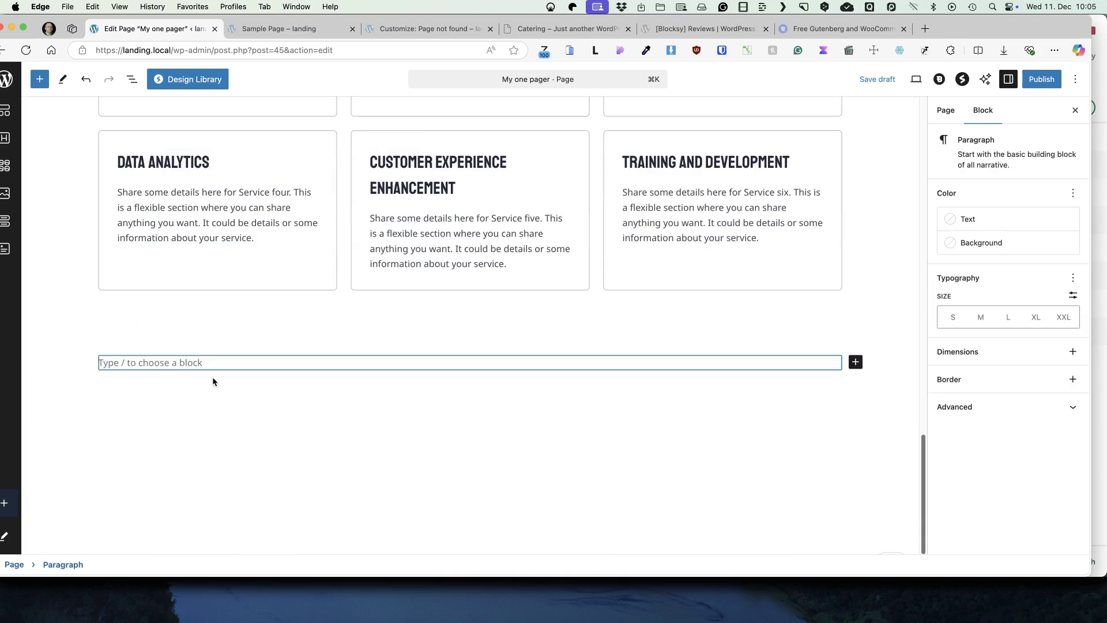
{"action": "left_click", "coordinate": [200, 82]}
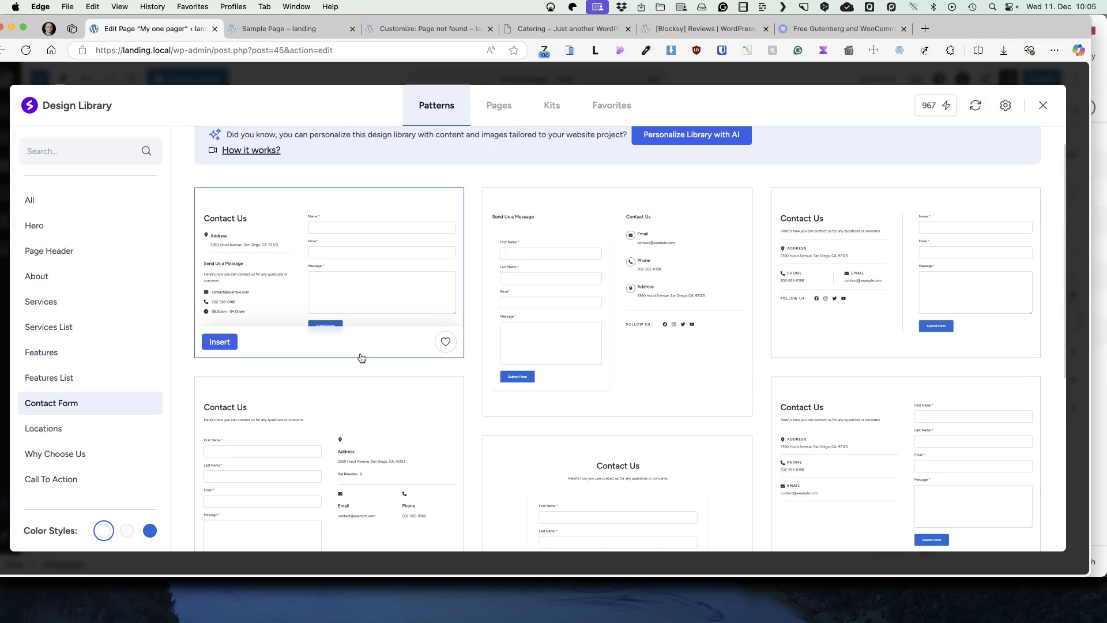
{"action": "scroll", "coordinate": [901, 322], "scroll_direction": "down", "scroll_amount": 6}
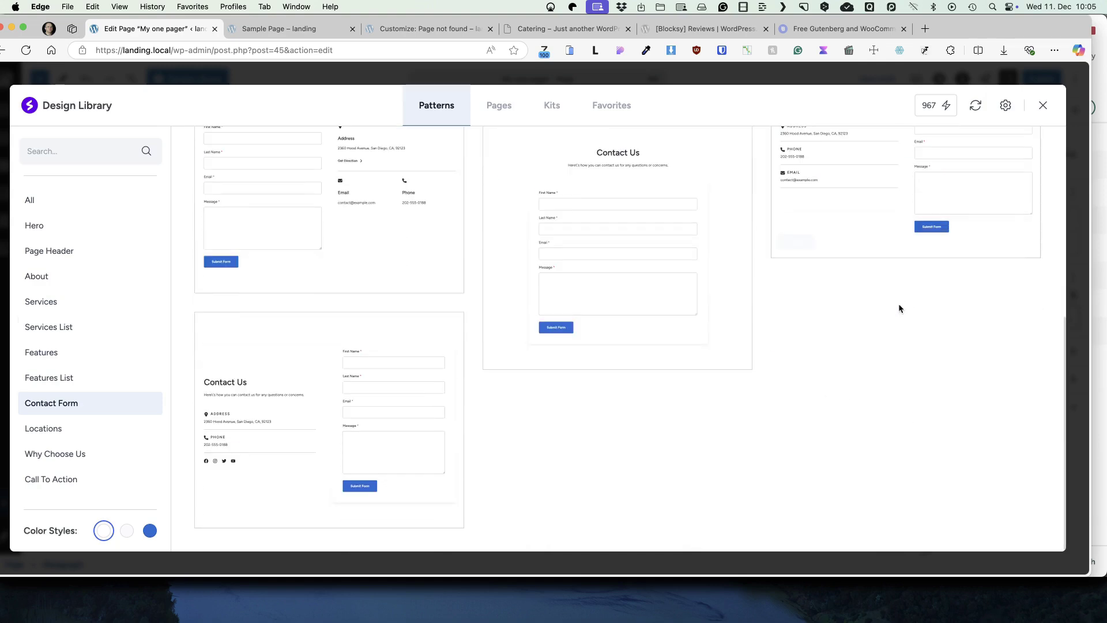
{"action": "scroll", "coordinate": [895, 308], "scroll_direction": "up", "scroll_amount": 4}
{"action": "scroll", "coordinate": [894, 308], "scroll_direction": "up", "scroll_amount": 2}
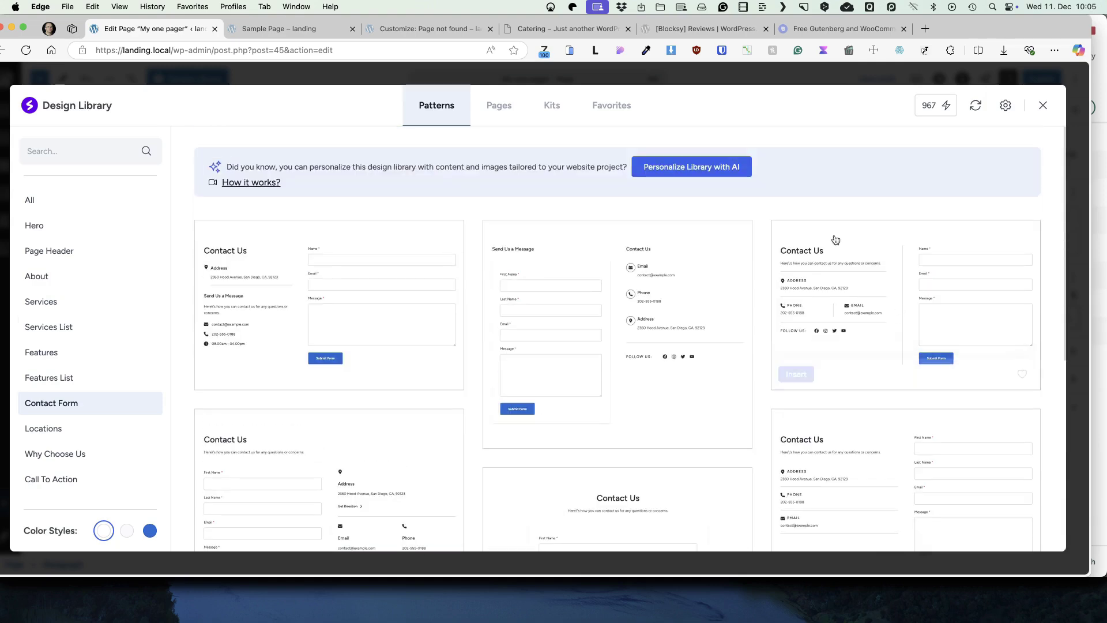
{"action": "left_click", "coordinate": [799, 375]}
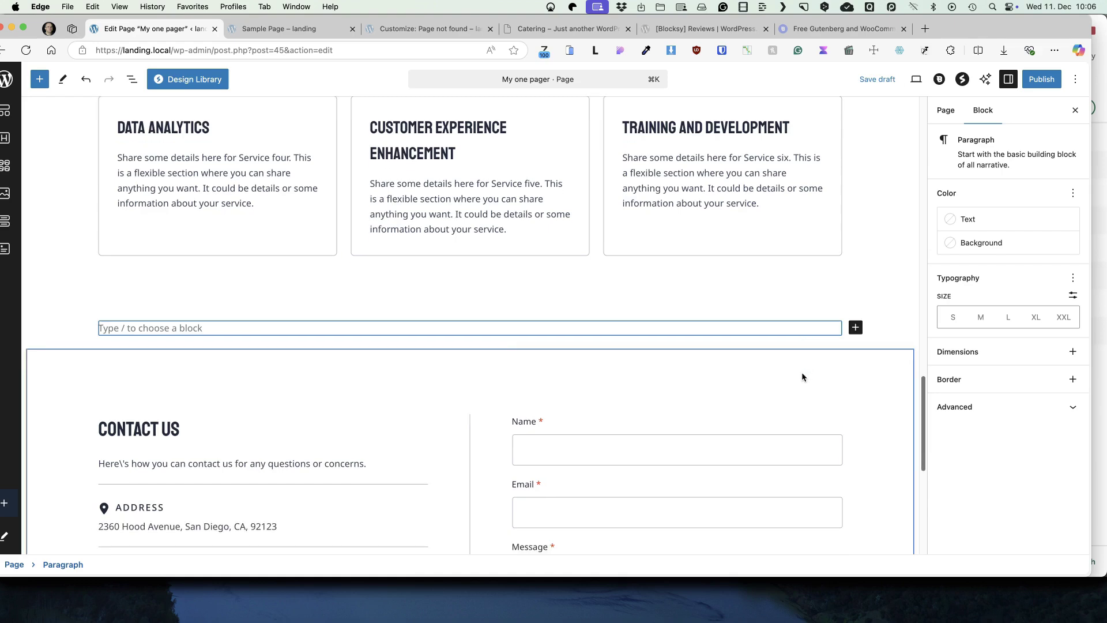
Remove the empty paragraph between the services section and the Contact Us section.
{"action": "left_click", "coordinate": [323, 297]}
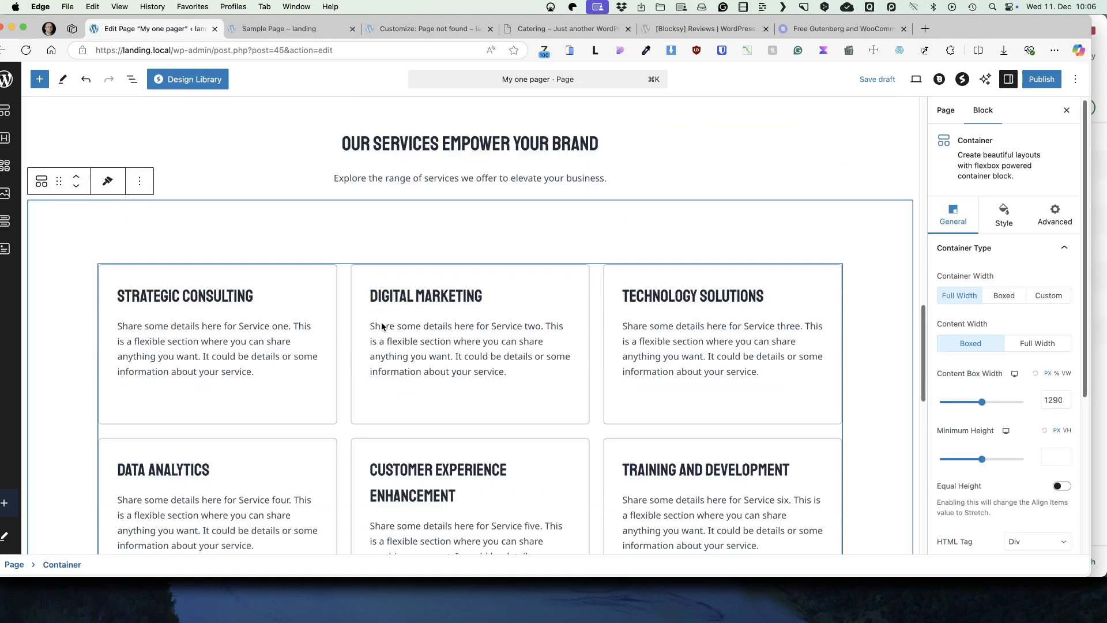
{"action": "scroll", "coordinate": [386, 325], "scroll_direction": "down", "scroll_amount": 10}
{"action": "scroll", "coordinate": [386, 326], "scroll_direction": "up", "scroll_amount": 3}
{"action": "scroll", "coordinate": [386, 329], "scroll_direction": "up", "scroll_amount": 2}
Maximize the browser window and set the Contact Us container's background colour to F9F9F9.
{"action": "left_click", "coordinate": [209, 258]}
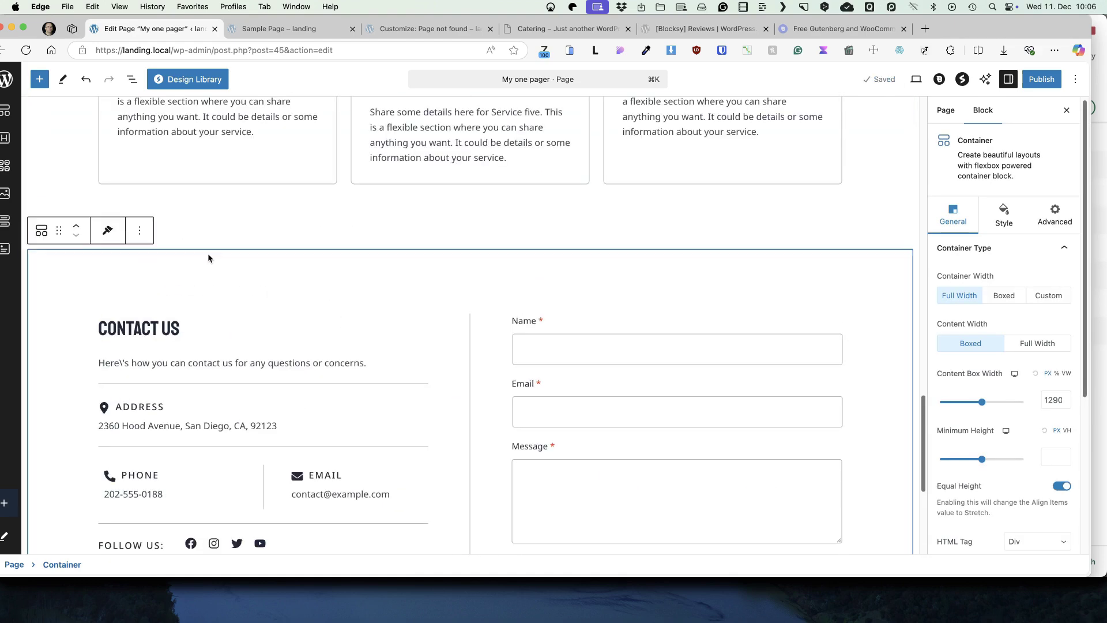
{"action": "key", "text": "ctrl+alt+Return"}
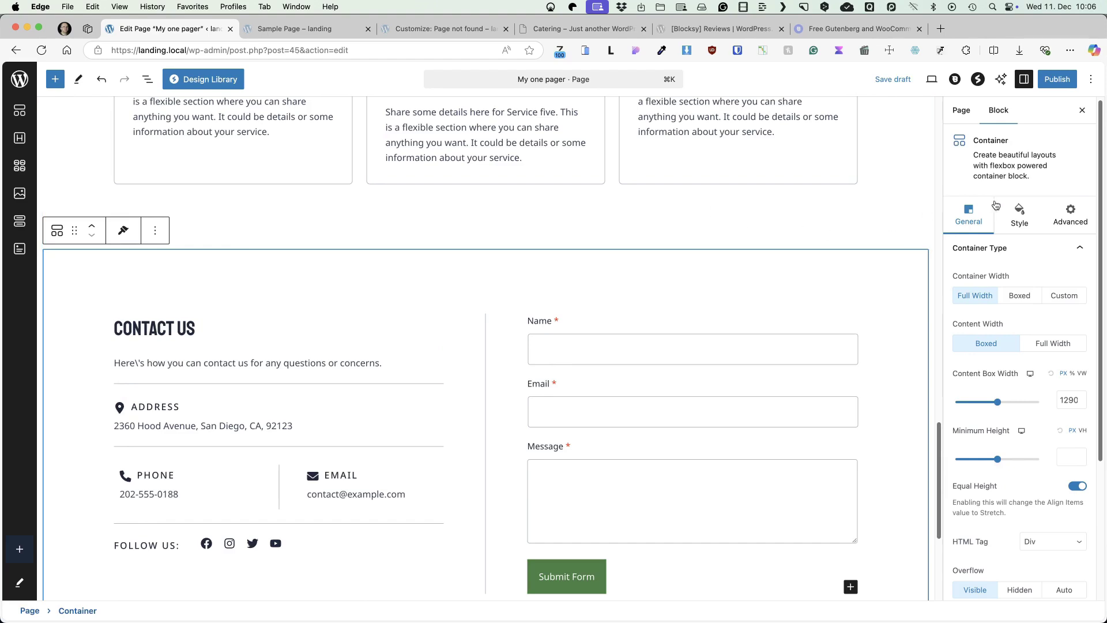
{"action": "left_click", "coordinate": [1019, 212]}
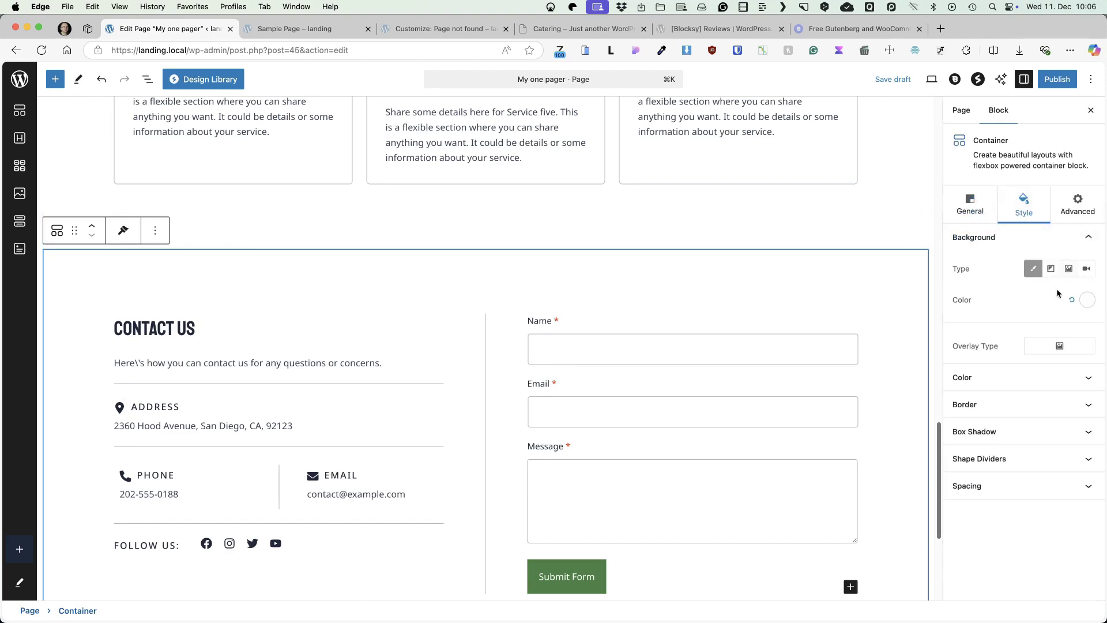
{"action": "left_click", "coordinate": [1087, 299]}
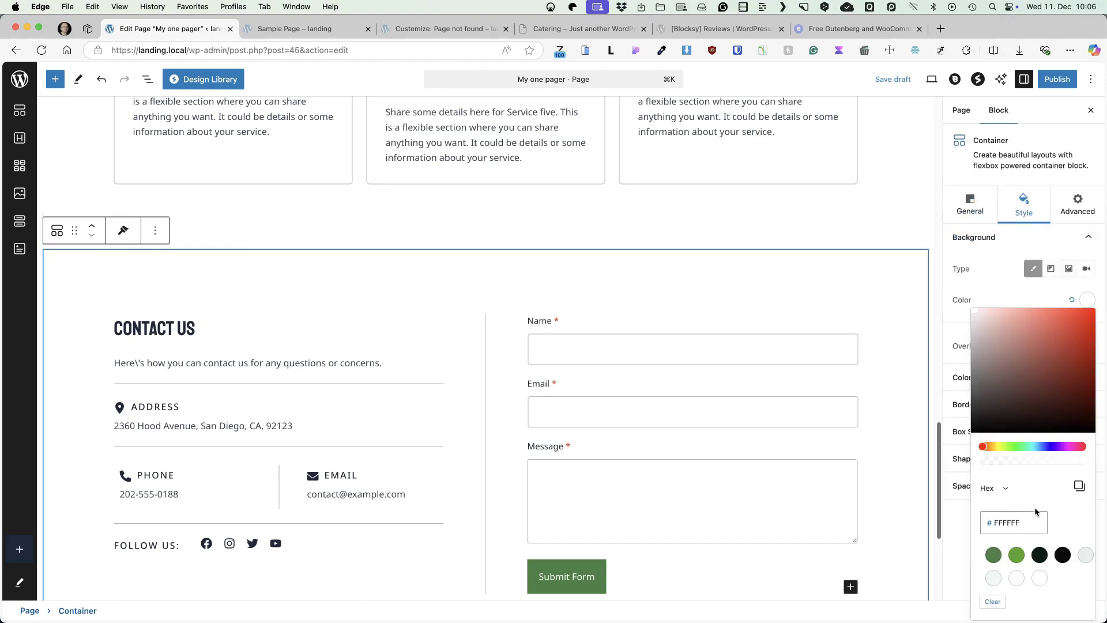
{"action": "left_click_drag", "start_coordinate": [1019, 522], "coordinate": [994, 523]}
{"action": "type", "text": "F9f9f9"}
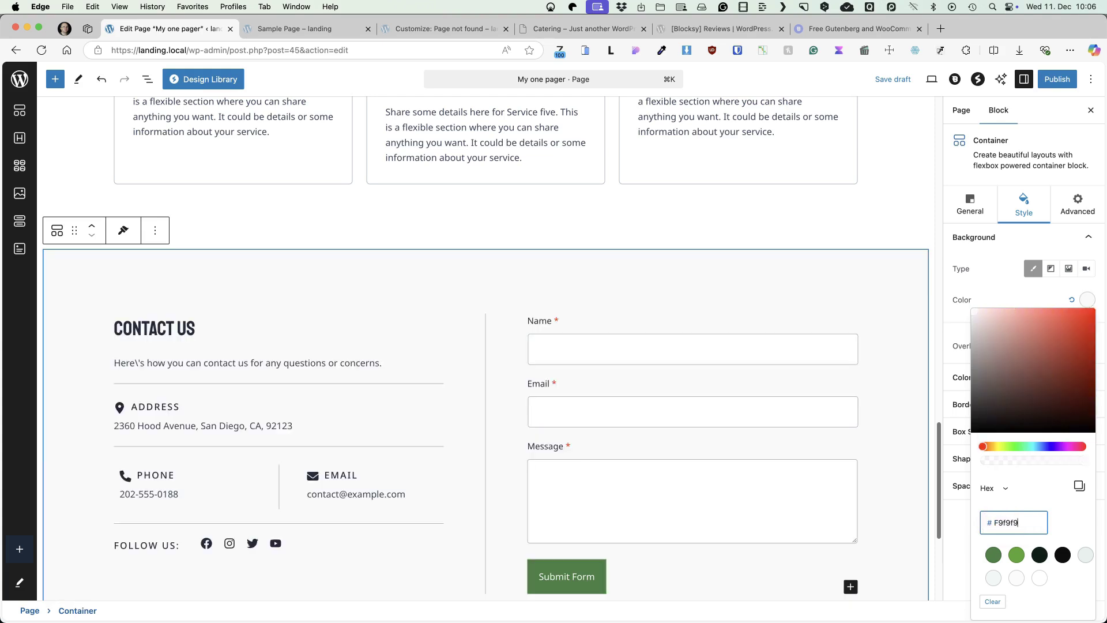
Publish the "My one pager" page and open its live version in a separate tab.
{"action": "scroll", "coordinate": [484, 346], "scroll_direction": "down", "scroll_amount": 3}
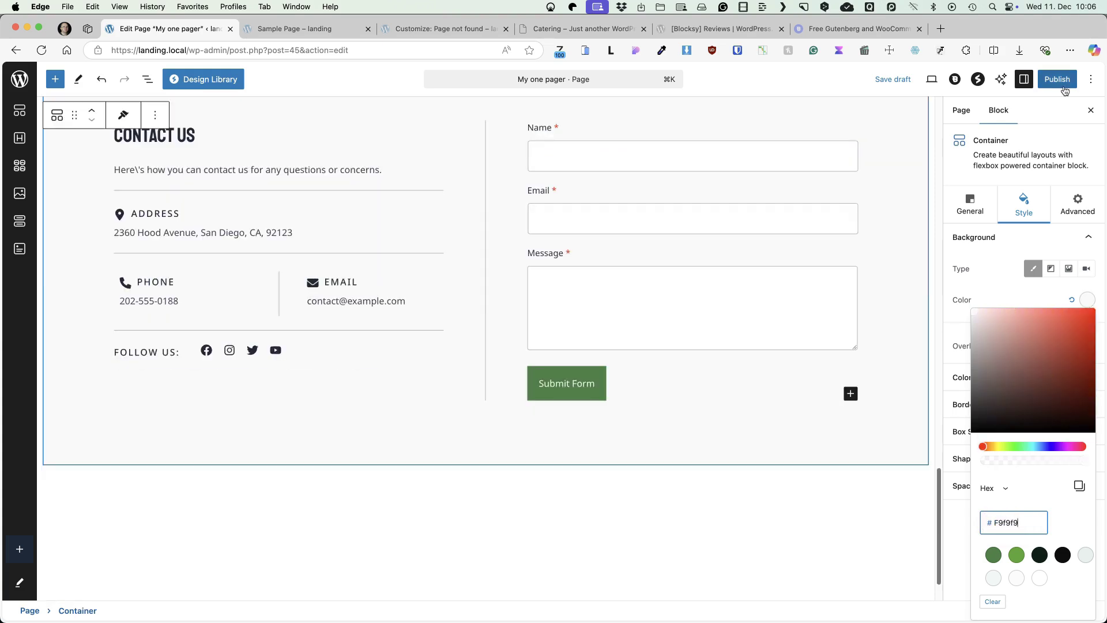
{"action": "left_click", "coordinate": [1058, 80]}
{"action": "left_click", "coordinate": [1059, 79]}
{"action": "left_click", "coordinate": [939, 81]}
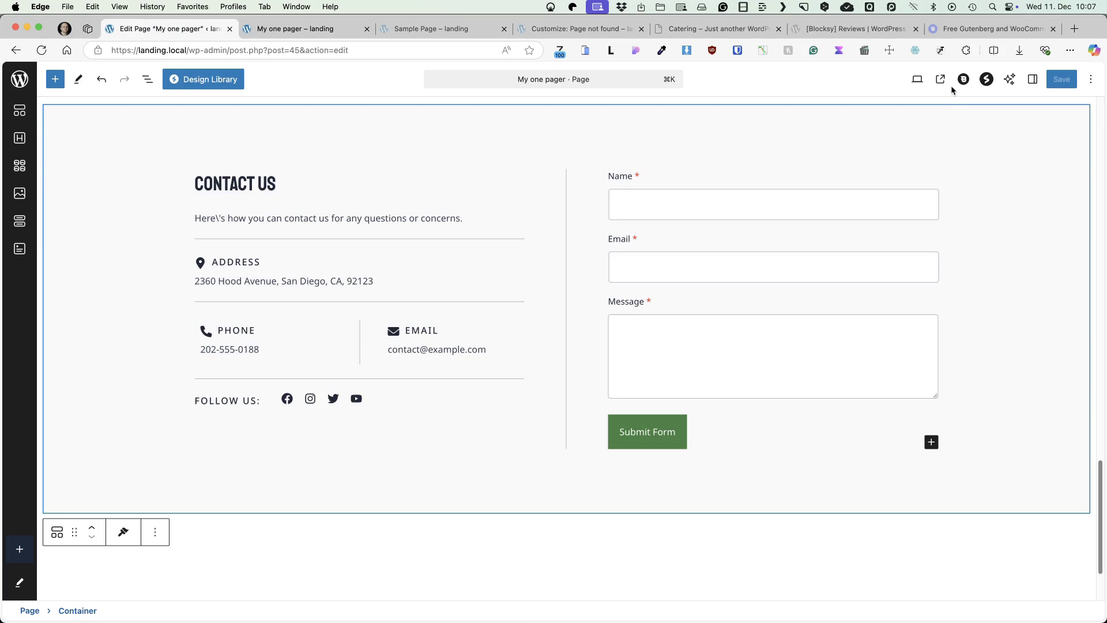
Set the page title to Disabled in the Blocksy page settings.
{"action": "left_click", "coordinate": [963, 80]}
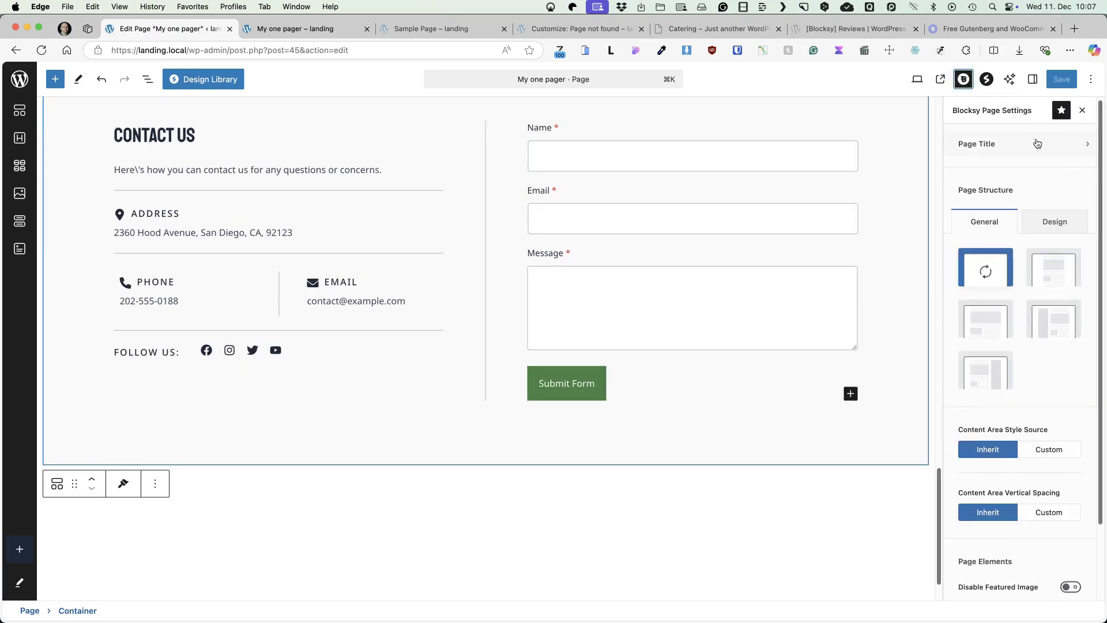
{"action": "left_click", "coordinate": [1037, 144]}
{"action": "left_click", "coordinate": [1075, 174]}
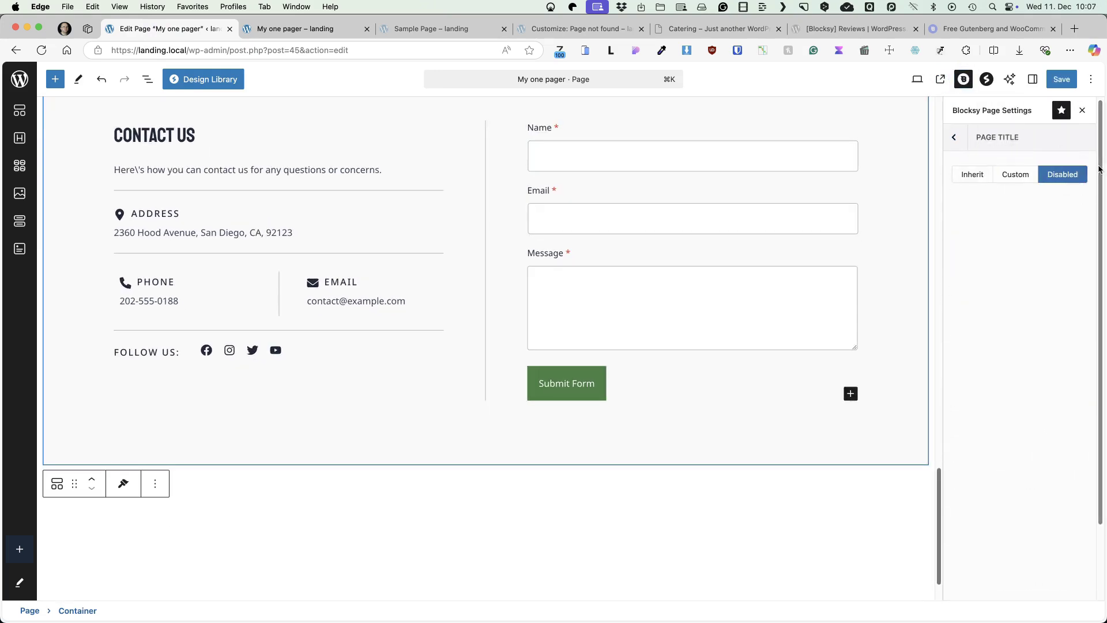
{"action": "left_click", "coordinate": [954, 137]}
Switch the content area vertical spacing to Custom and choose the Disabled option.
{"action": "scroll", "coordinate": [1021, 397], "scroll_direction": "down", "scroll_amount": 3}
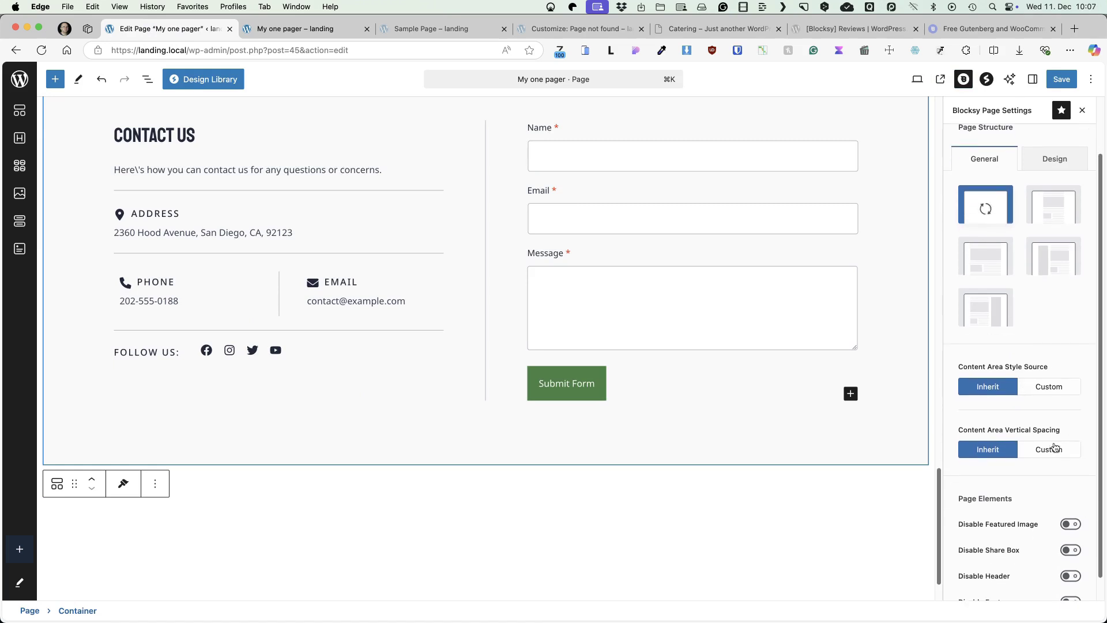
{"action": "left_click", "coordinate": [1055, 448]}
{"action": "left_click", "coordinate": [1039, 486]}
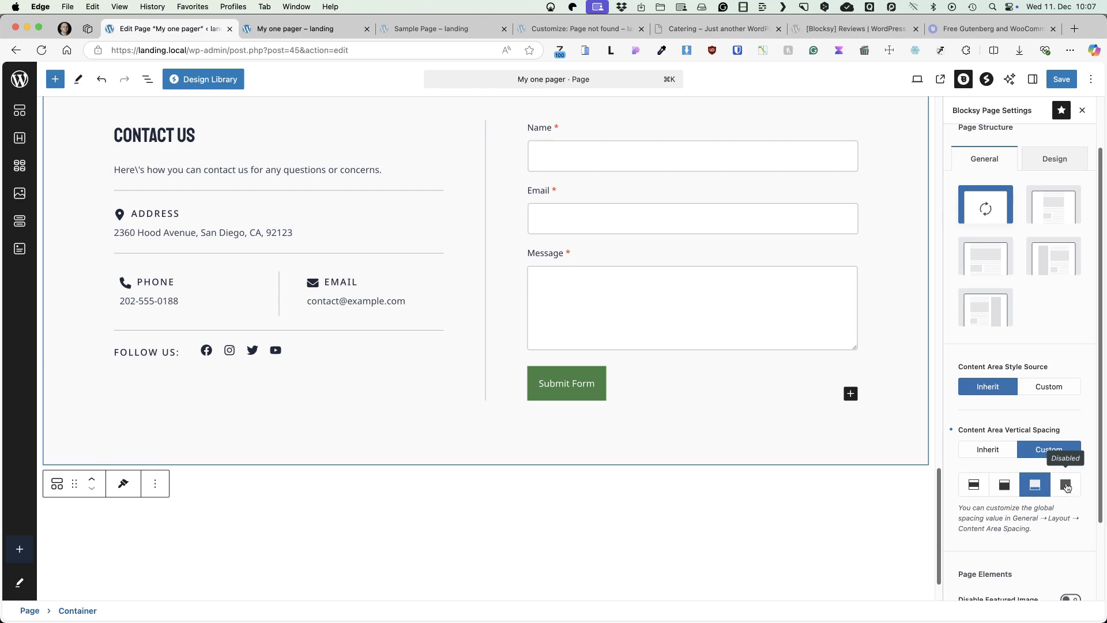
{"action": "left_click", "coordinate": [1065, 486]}
Save the page changes and reload the live "My one pager" page to check them.
{"action": "left_click", "coordinate": [1061, 79]}
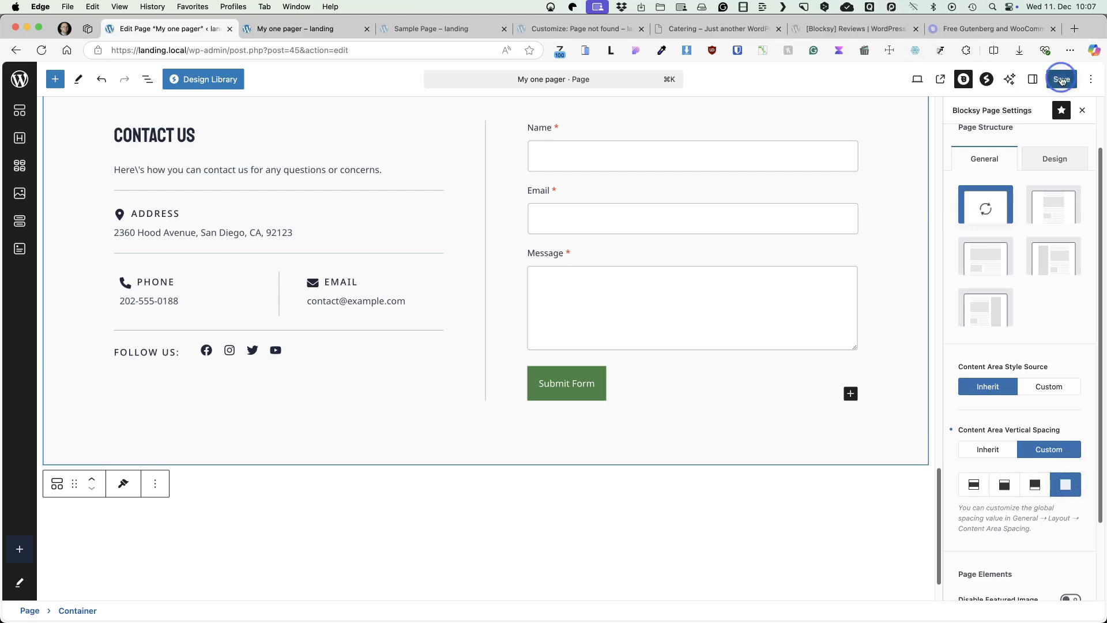
{"action": "left_click", "coordinate": [300, 28]}
{"action": "left_click", "coordinate": [41, 50]}
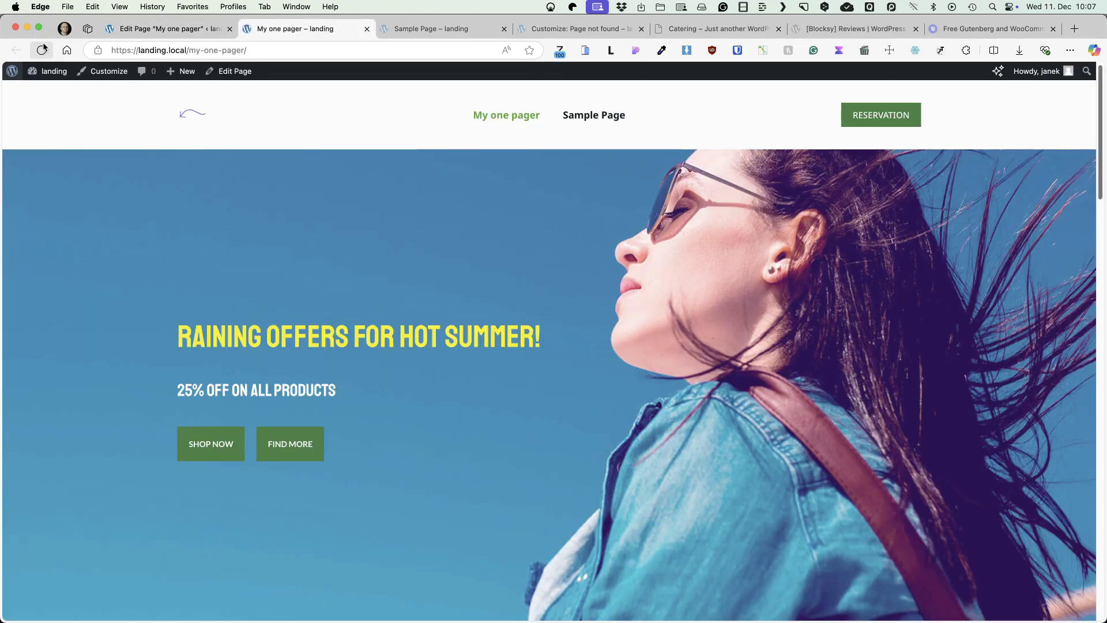
Review the live page from the hero through the logos and promotional cards to the contact section and footer.
{"action": "scroll", "coordinate": [619, 323], "scroll_direction": "down", "scroll_amount": 10}
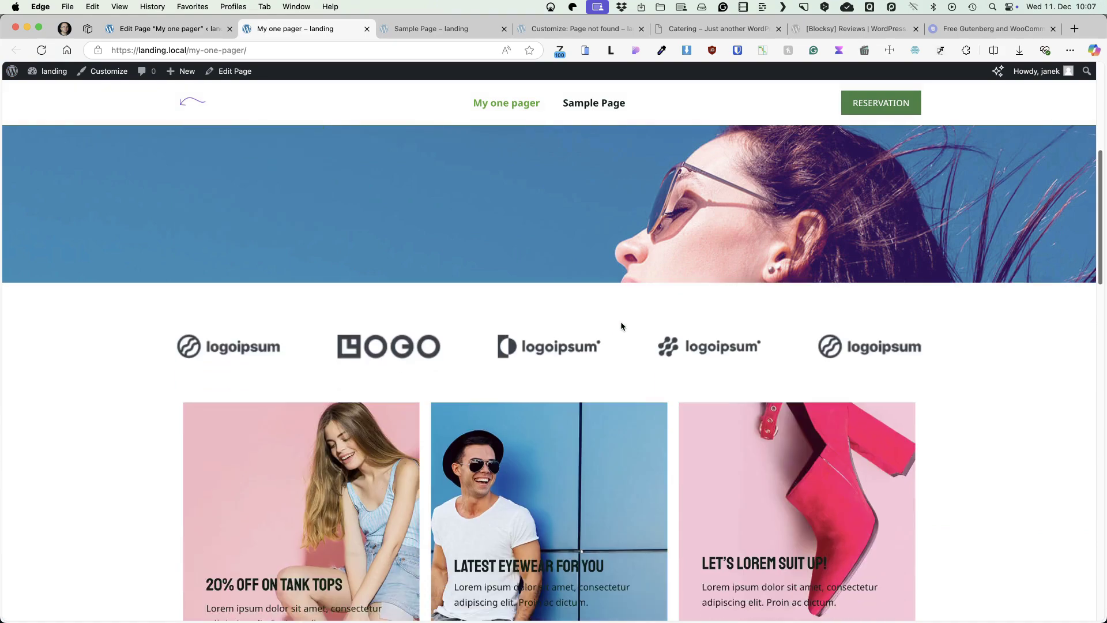
{"action": "scroll", "coordinate": [621, 322], "scroll_direction": "down", "scroll_amount": 15}
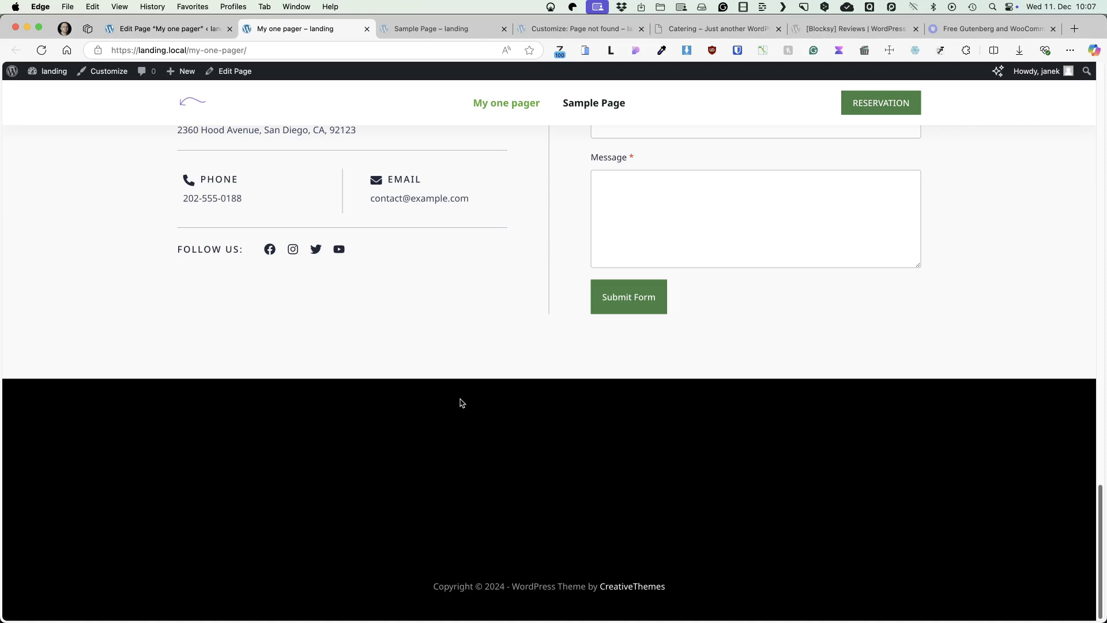
{"action": "key", "text": "Home"}
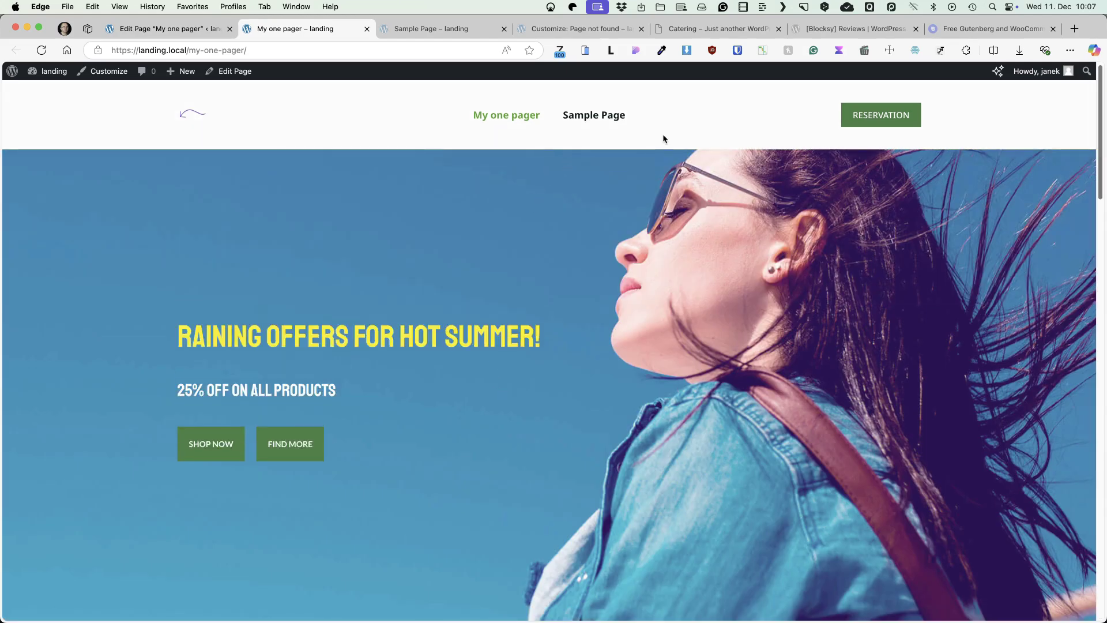
{"action": "scroll", "coordinate": [420, 313], "scroll_direction": "down", "scroll_amount": 5}
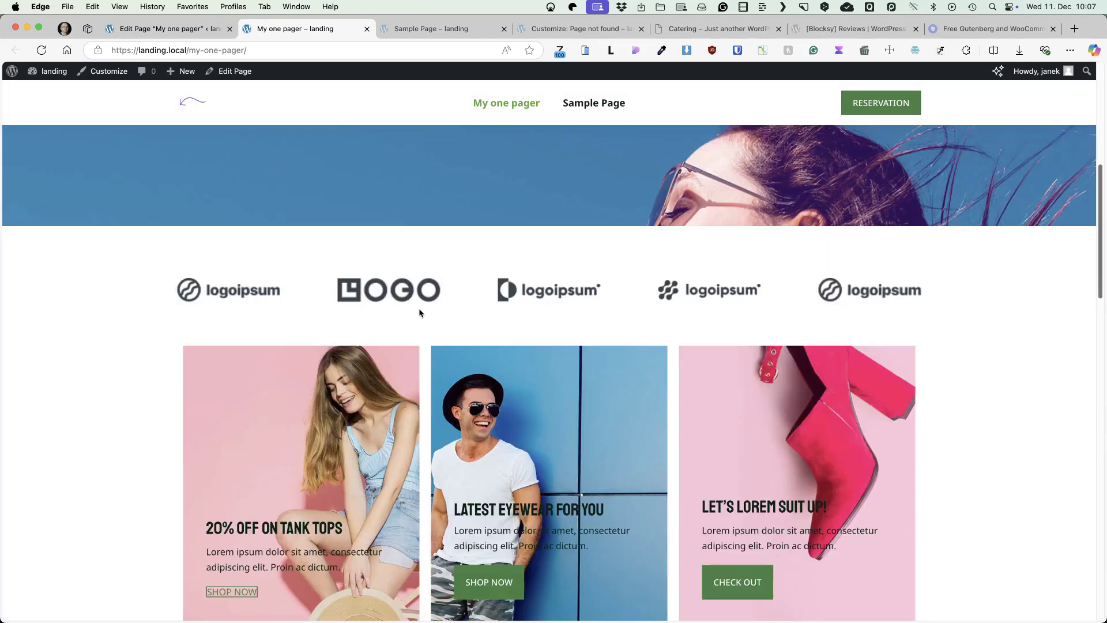
{"action": "scroll", "coordinate": [398, 271], "scroll_direction": "up", "scroll_amount": 5}
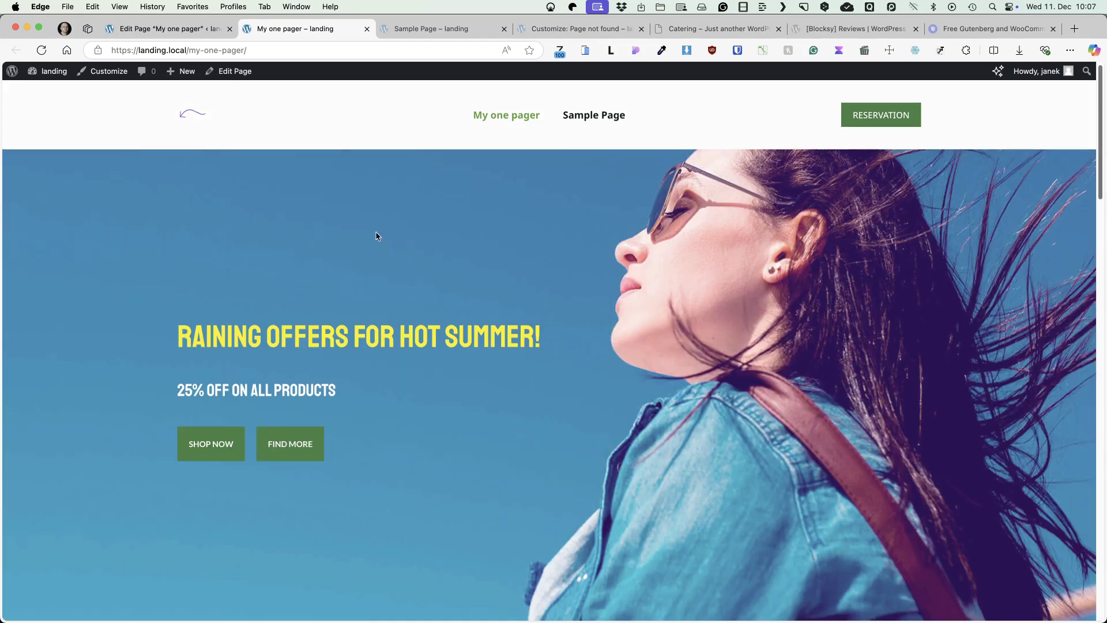
Return to the page editor and give the container holding the three promotional cards the HTML anchor "sale".
{"action": "left_click", "coordinate": [252, 72]}
{"action": "scroll", "coordinate": [396, 157], "scroll_direction": "up", "scroll_amount": 10}
{"action": "scroll", "coordinate": [361, 433], "scroll_direction": "down", "scroll_amount": 3}
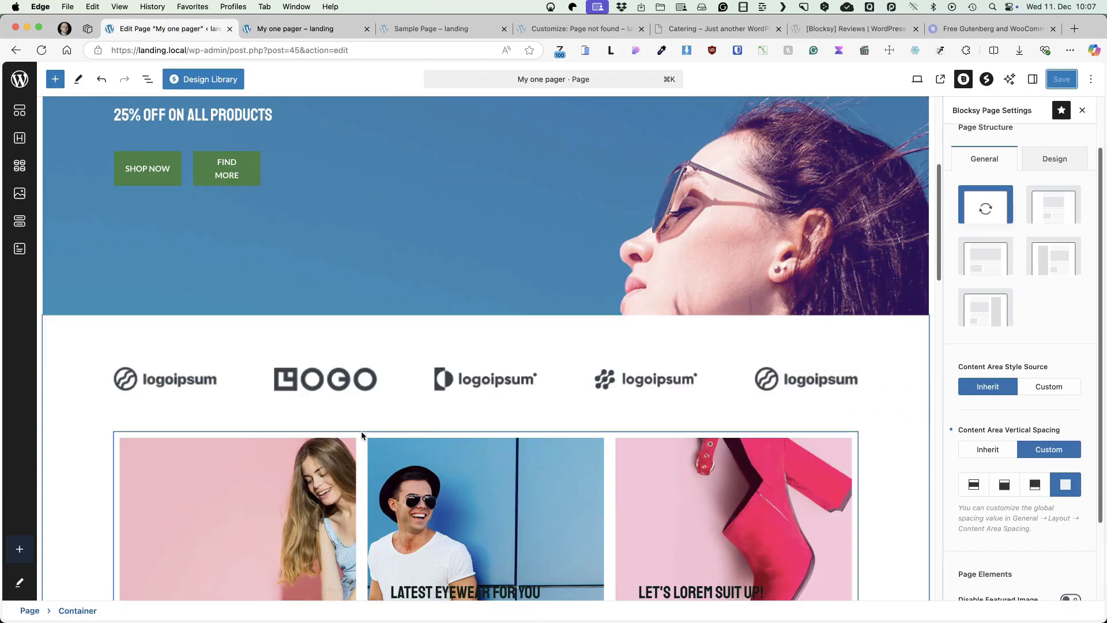
{"action": "scroll", "coordinate": [361, 430], "scroll_direction": "down", "scroll_amount": 2}
{"action": "scroll", "coordinate": [148, 343], "scroll_direction": "down", "scroll_amount": 2}
{"action": "left_click", "coordinate": [189, 255]}
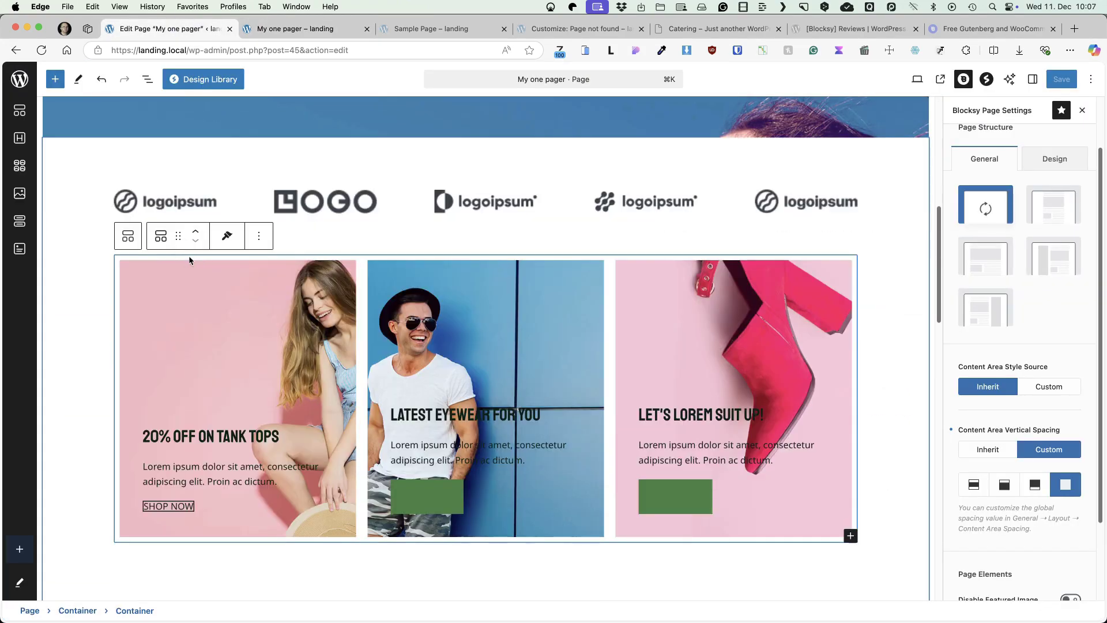
{"action": "scroll", "coordinate": [1070, 183], "scroll_direction": "up", "scroll_amount": 2}
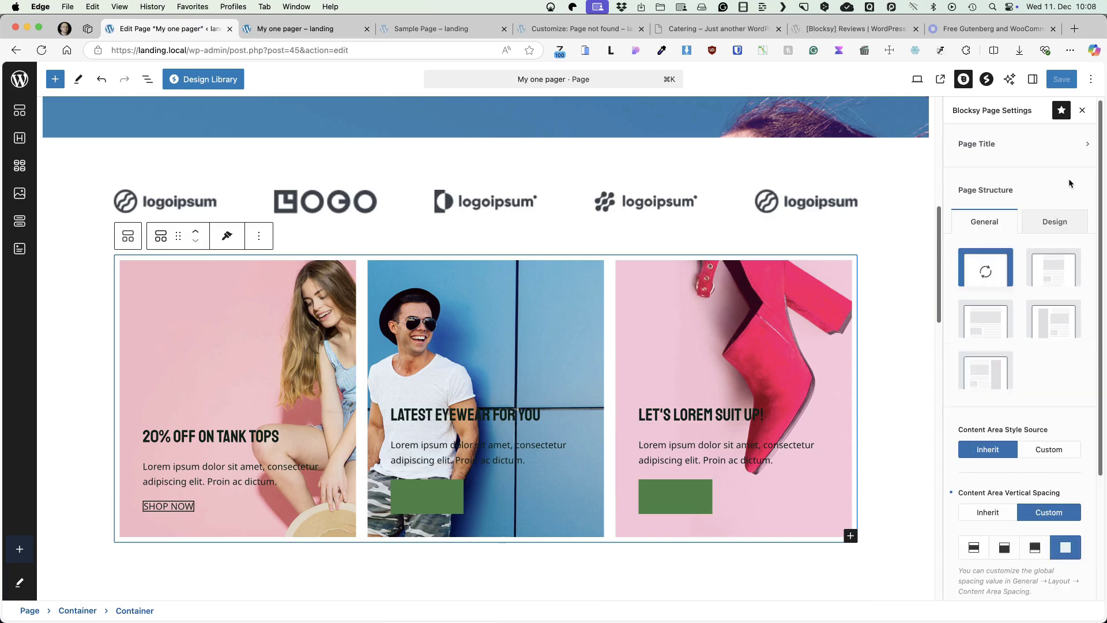
{"action": "left_click", "coordinate": [1032, 79]}
{"action": "left_click", "coordinate": [1092, 203]}
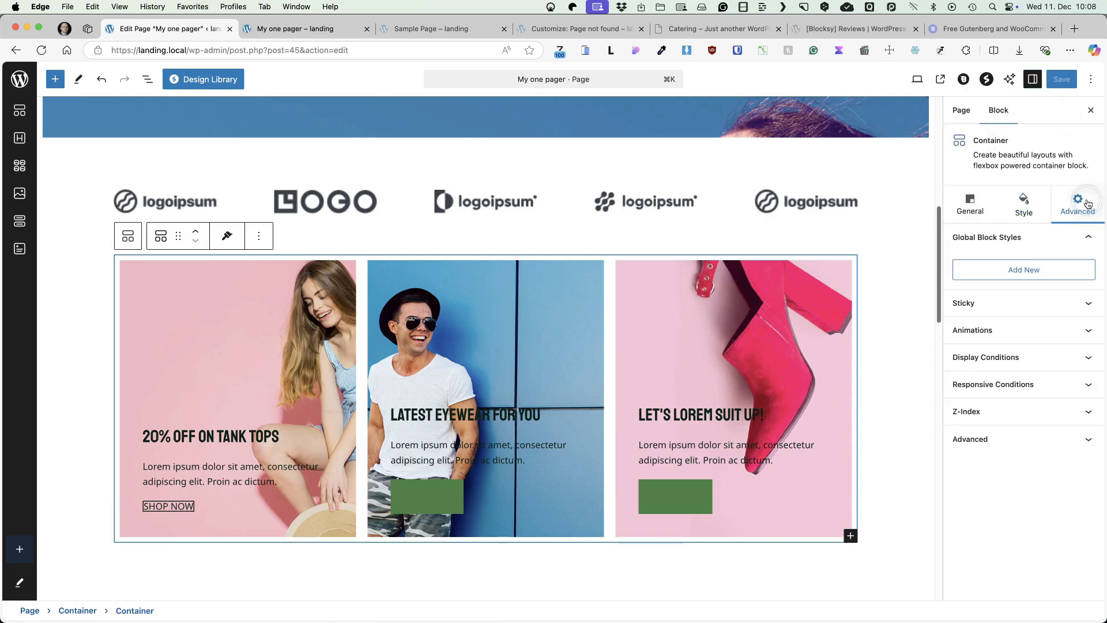
{"action": "left_click", "coordinate": [1077, 443]}
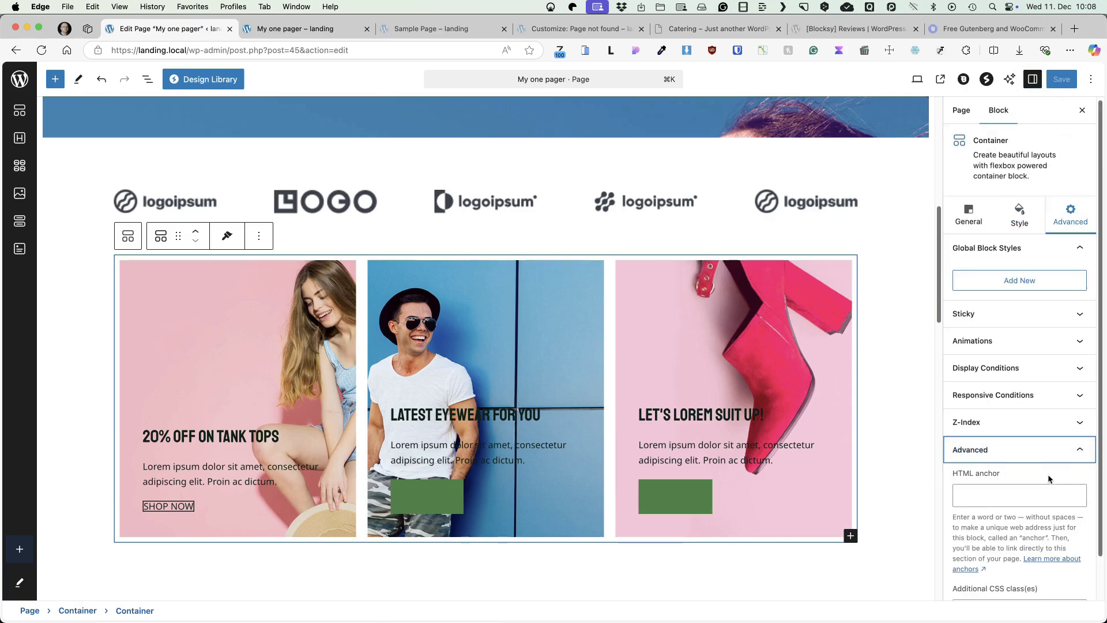
{"action": "left_click", "coordinate": [1010, 445]}
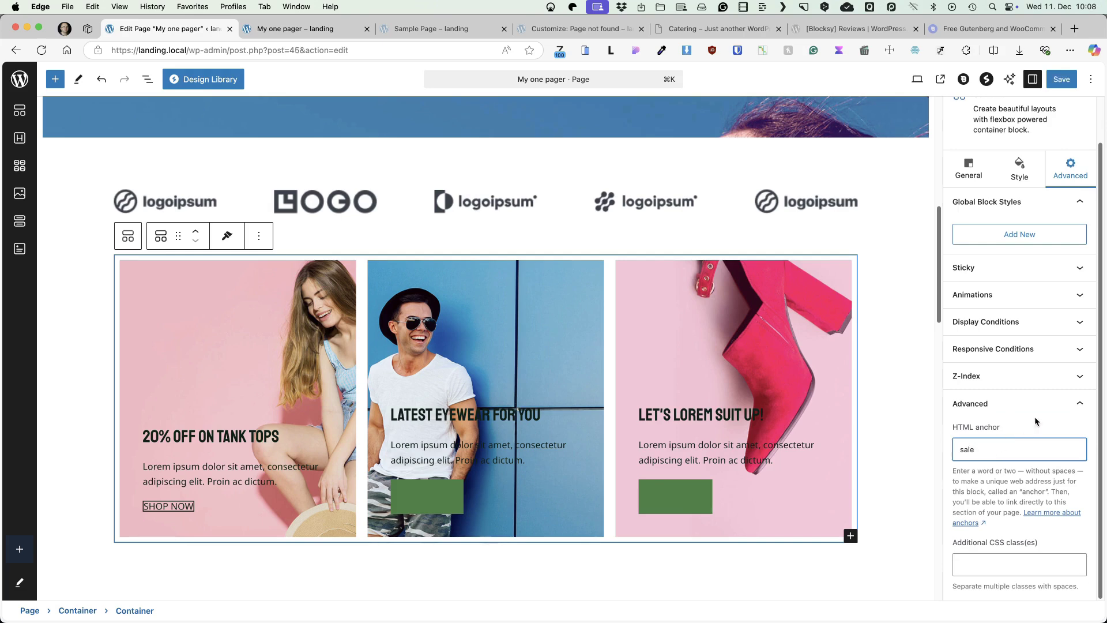
Give the "Our services empower your brand" Info Box the HTML anchor "services".
{"action": "scroll", "coordinate": [230, 312], "scroll_direction": "down", "scroll_amount": 8}
{"action": "left_click", "coordinate": [230, 314]}
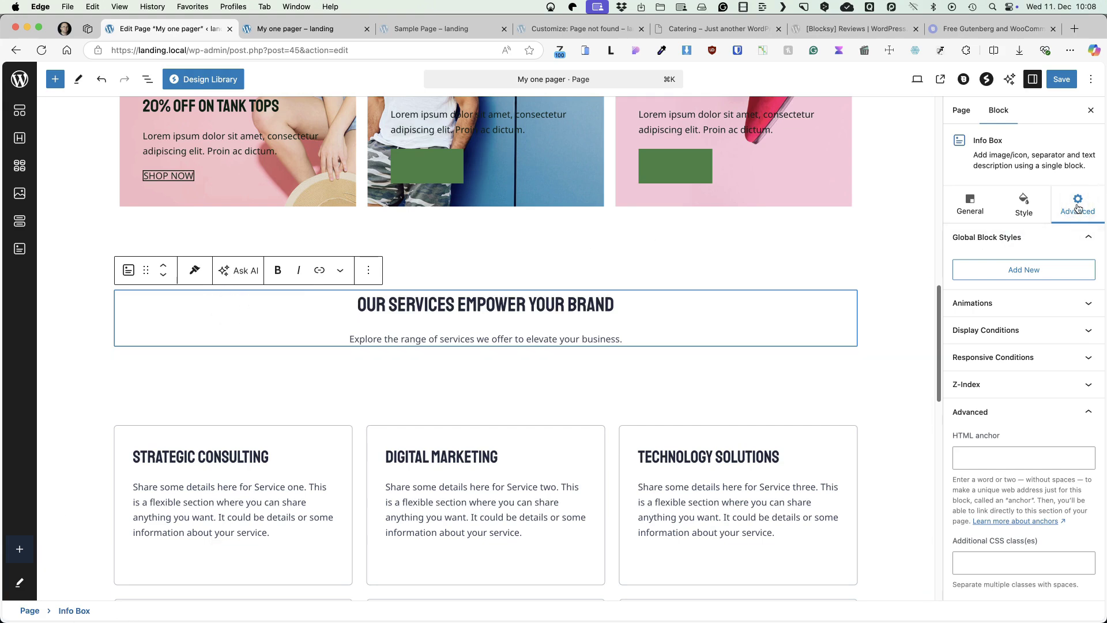
{"action": "left_click", "coordinate": [990, 452]}
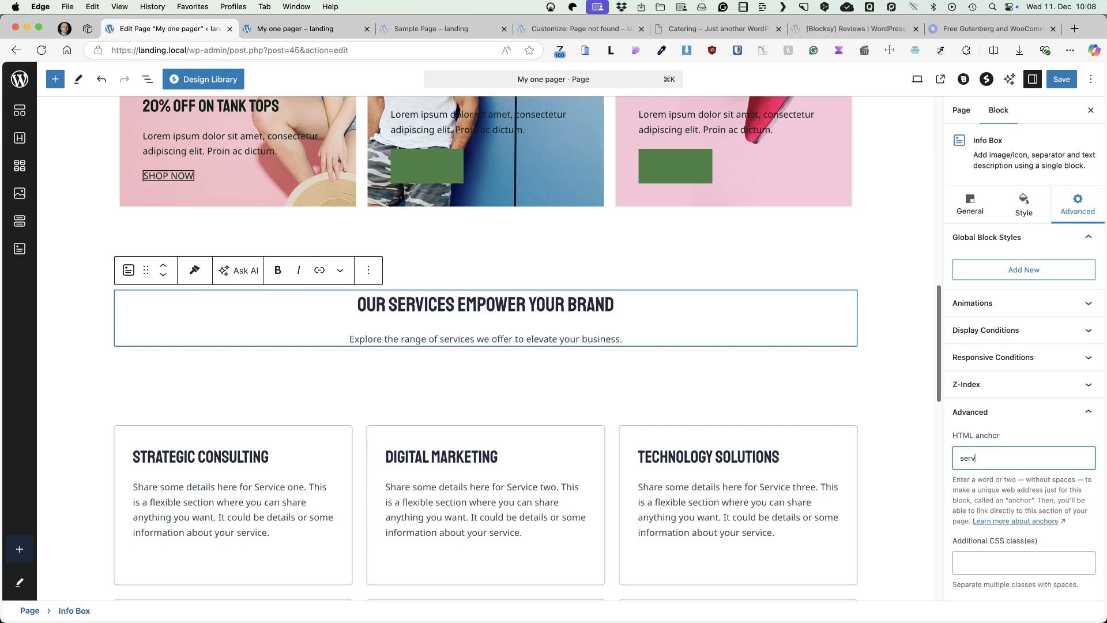
Give the outer container of the Contact Us section the HTML anchor "contact".
{"action": "scroll", "coordinate": [551, 328], "scroll_direction": "down", "scroll_amount": 10}
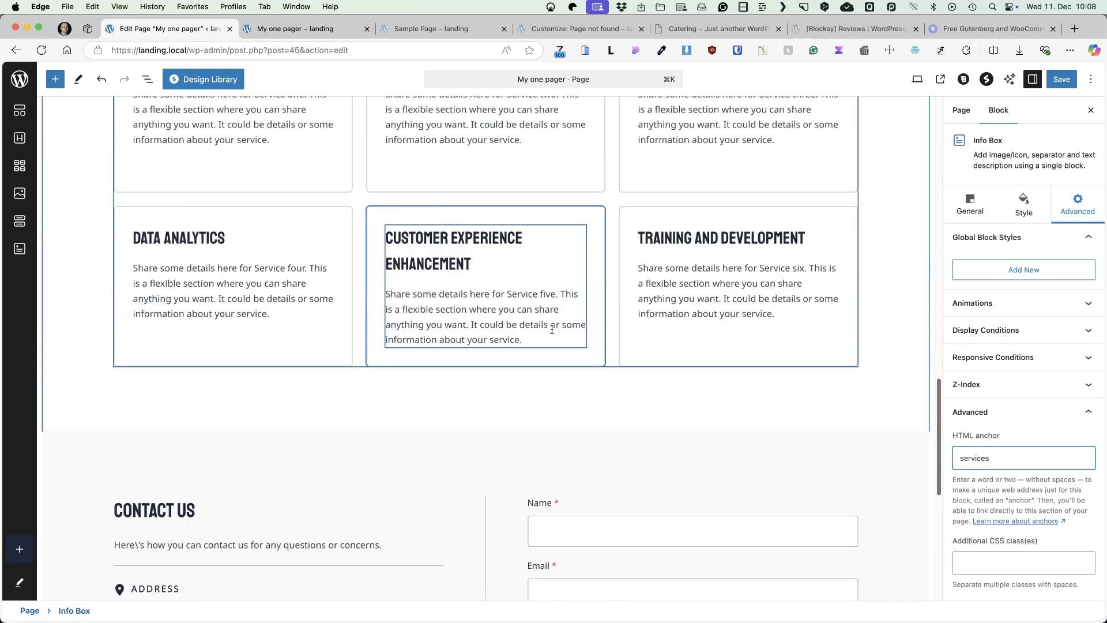
{"action": "left_click", "coordinate": [366, 256]}
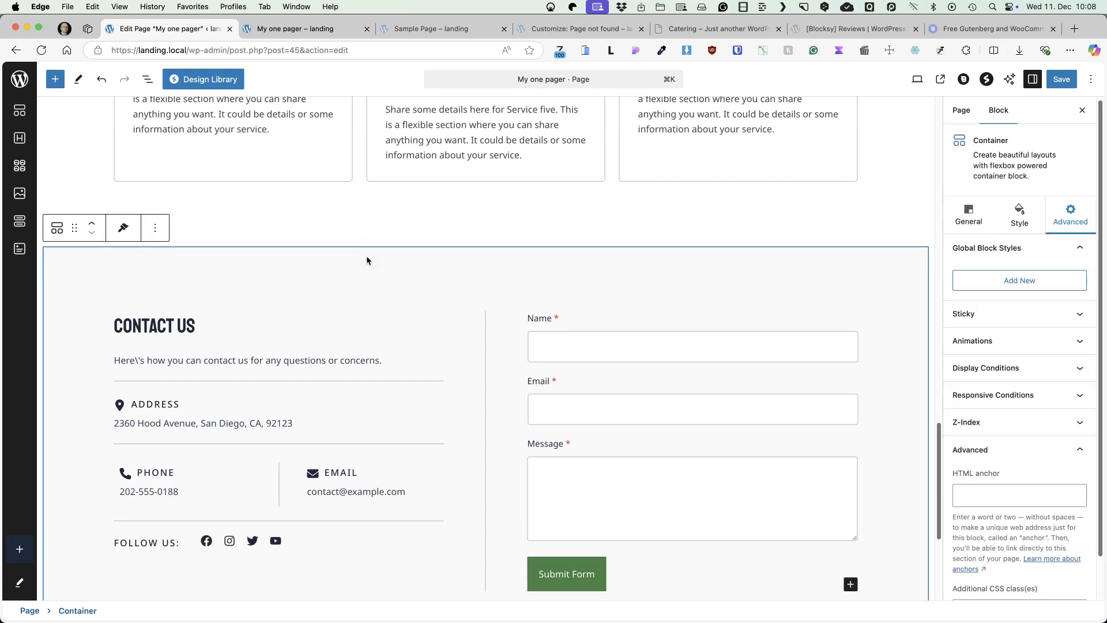
{"action": "left_click", "coordinate": [1010, 493]}
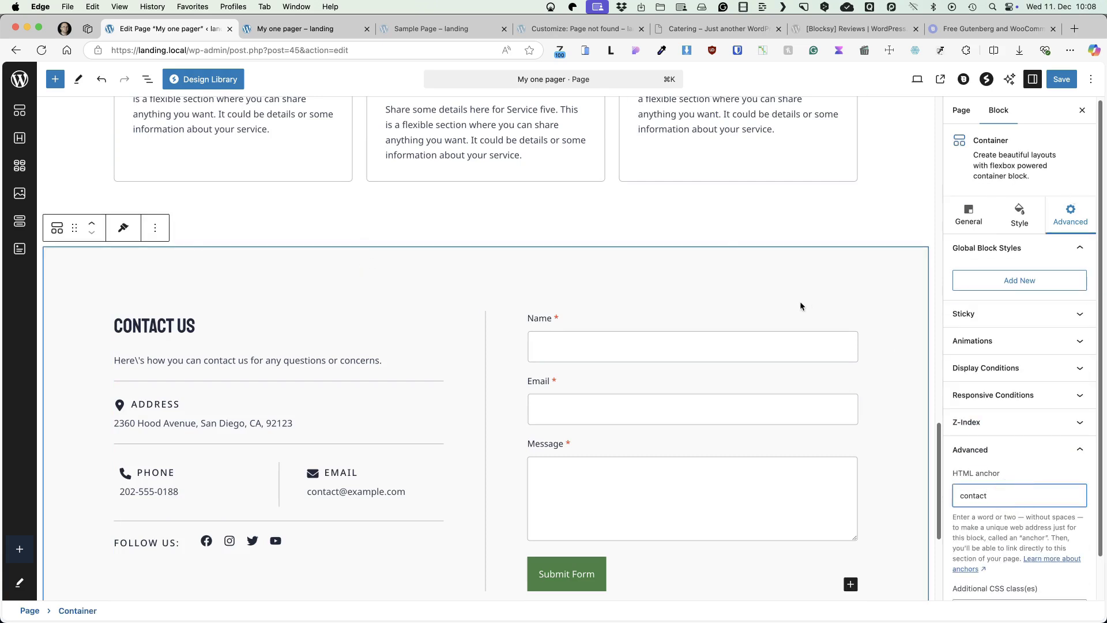
Add a block before the Contact Us container and place an Image Gallery block there, starting a new gallery.
{"action": "scroll", "coordinate": [800, 306], "scroll_direction": "up", "scroll_amount": 3}
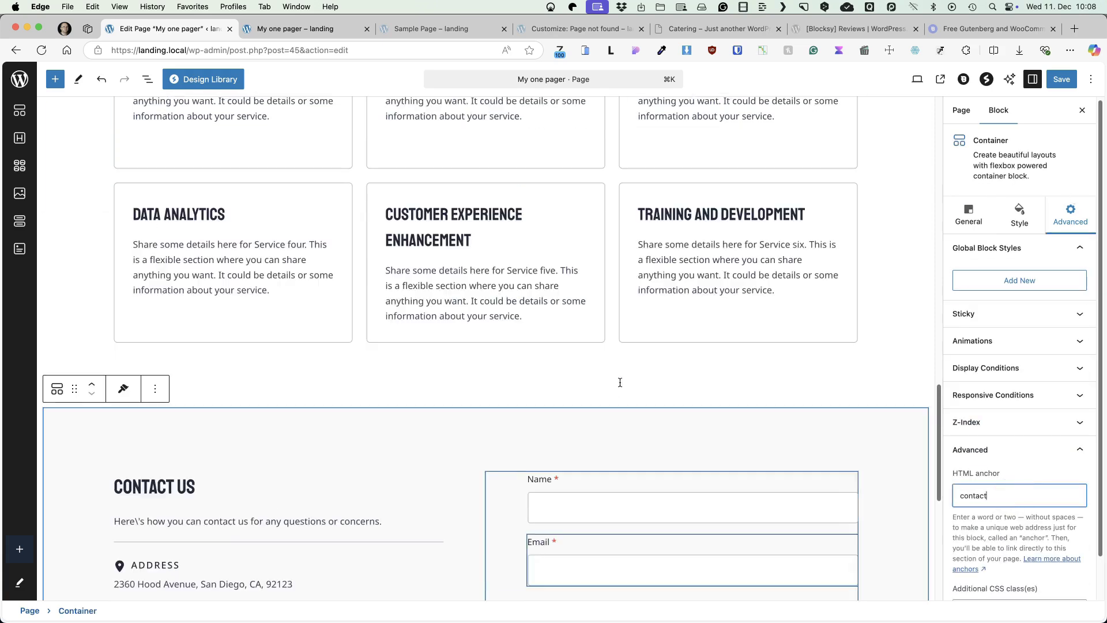
{"action": "left_click", "coordinate": [155, 391]}
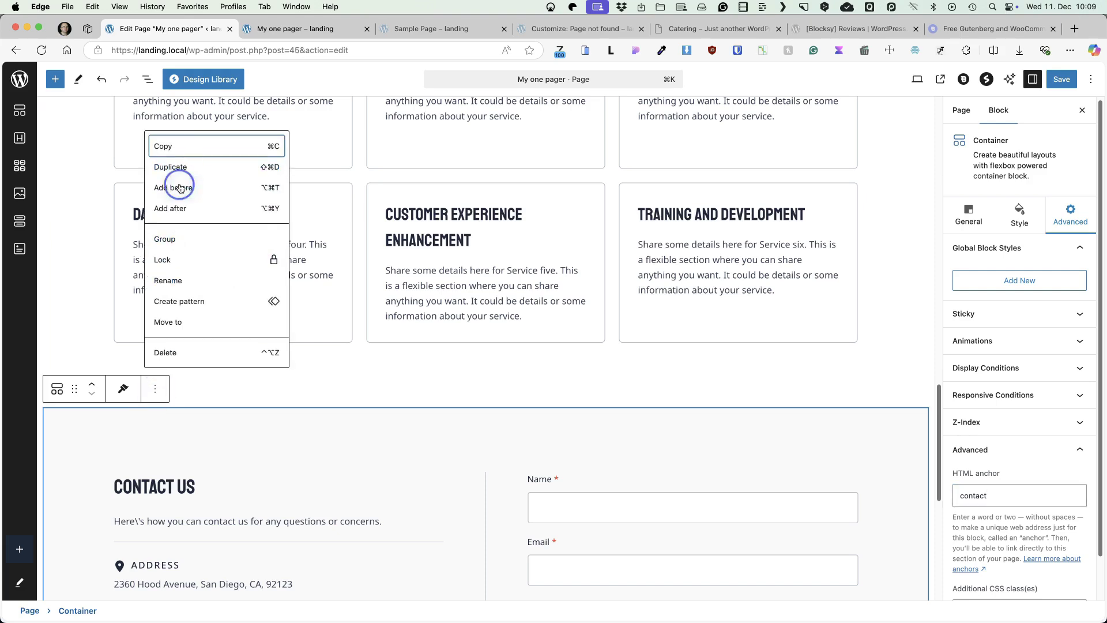
{"action": "left_click", "coordinate": [173, 208]}
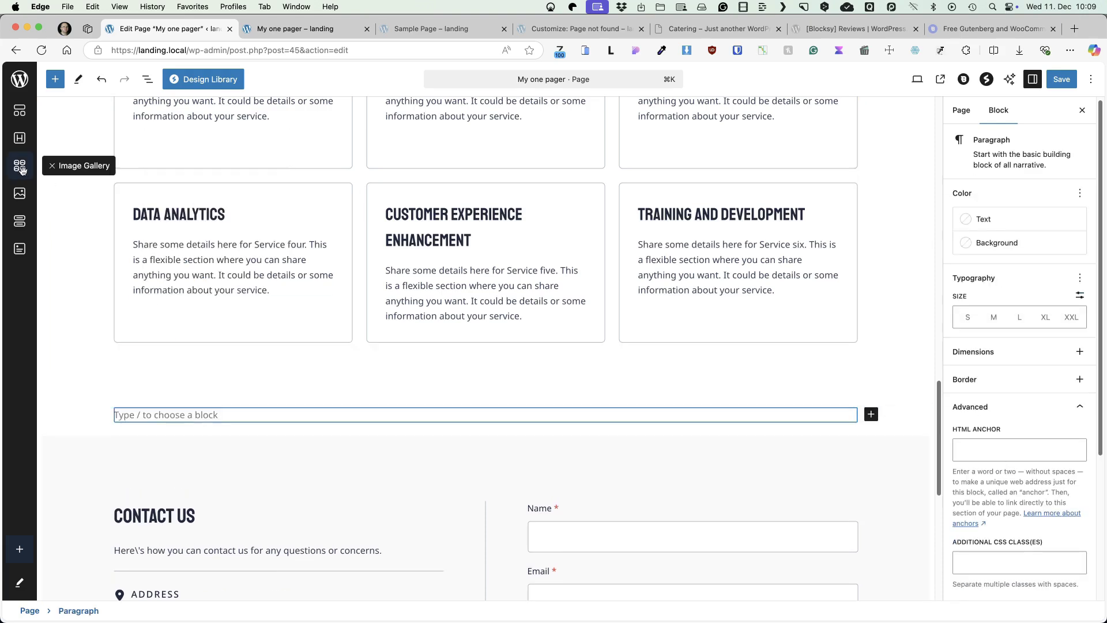
{"action": "left_click_drag", "start_coordinate": [21, 169], "coordinate": [174, 416]}
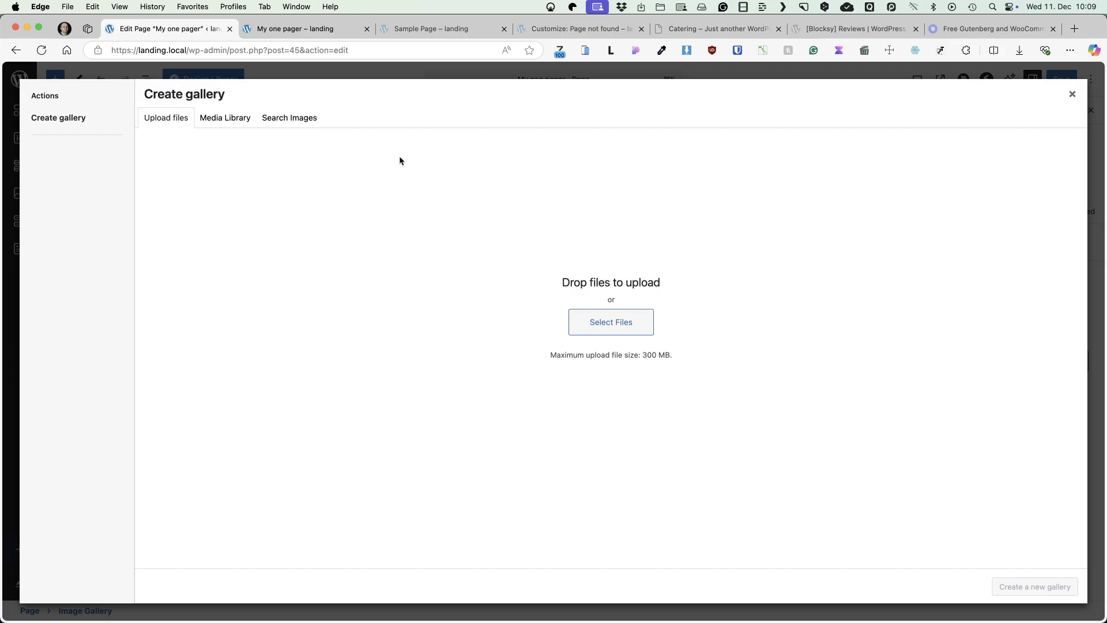
Upload six images from the Beauty folder and insert them as a new gallery.
{"action": "left_click", "coordinate": [611, 322]}
{"action": "key", "text": "shift+Down"}
{"action": "key", "text": "shift+Down"}
{"action": "key", "text": "shift+Down"}
{"action": "key", "text": "shift+Up"}
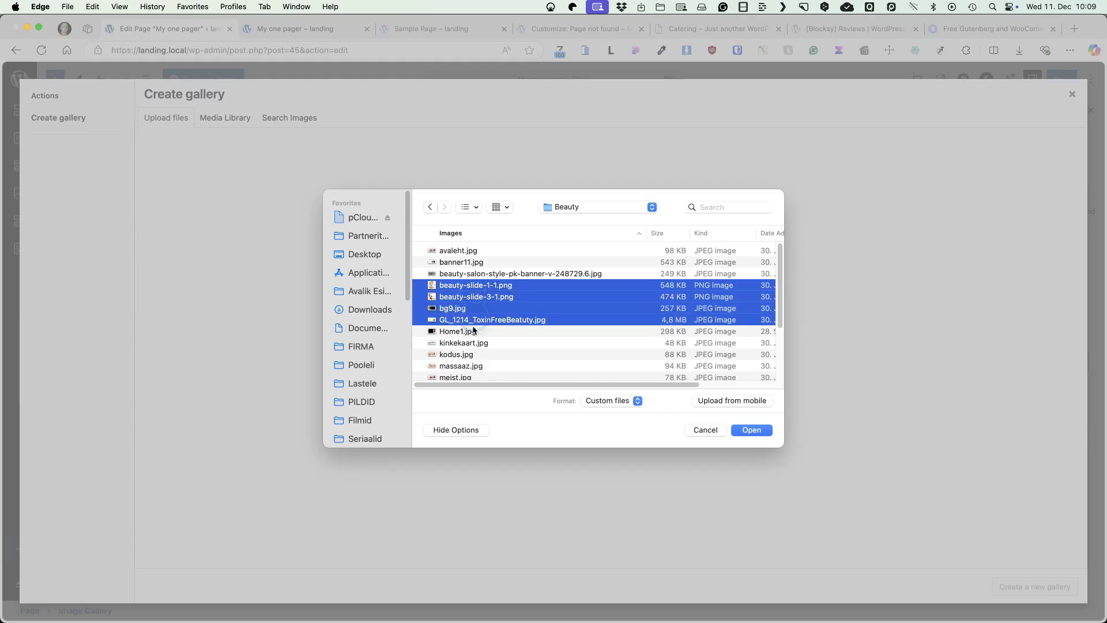
{"action": "left_click", "coordinate": [760, 432]}
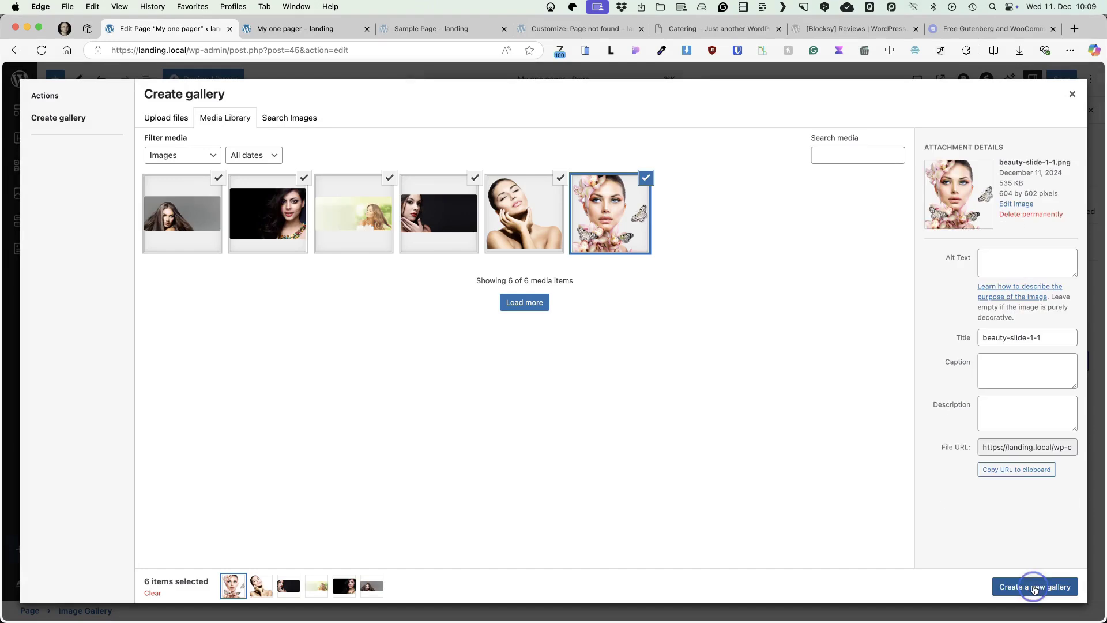
{"action": "left_click", "coordinate": [1033, 587]}
{"action": "left_click", "coordinate": [1045, 587]}
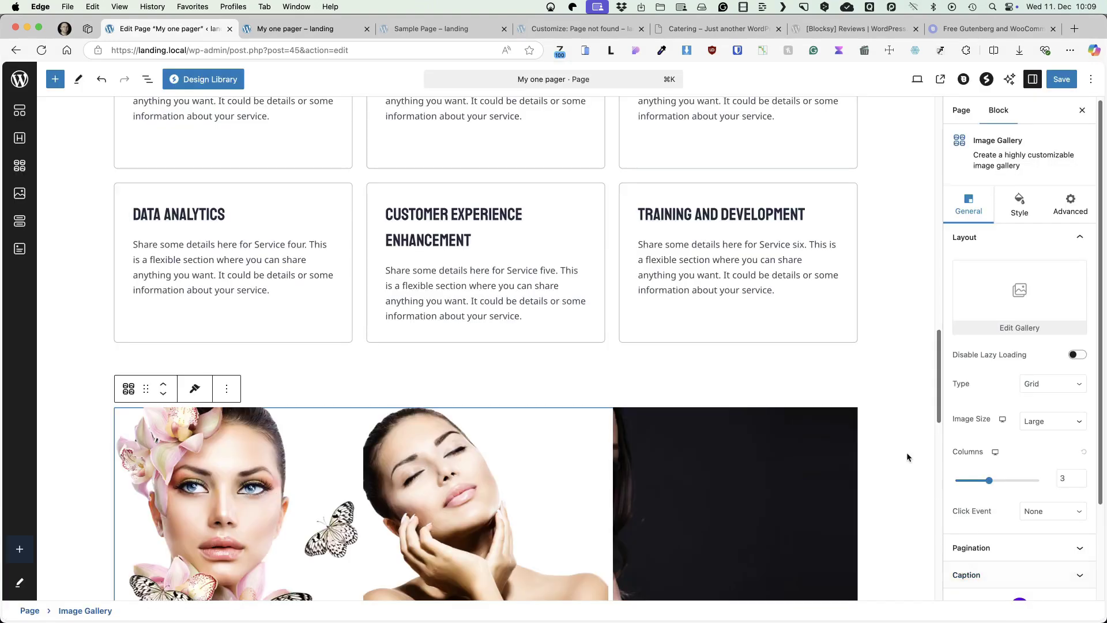
Keep the gallery type as Grid, try 6 columns, and settle on 4 columns.
{"action": "left_click", "coordinate": [1036, 333]}
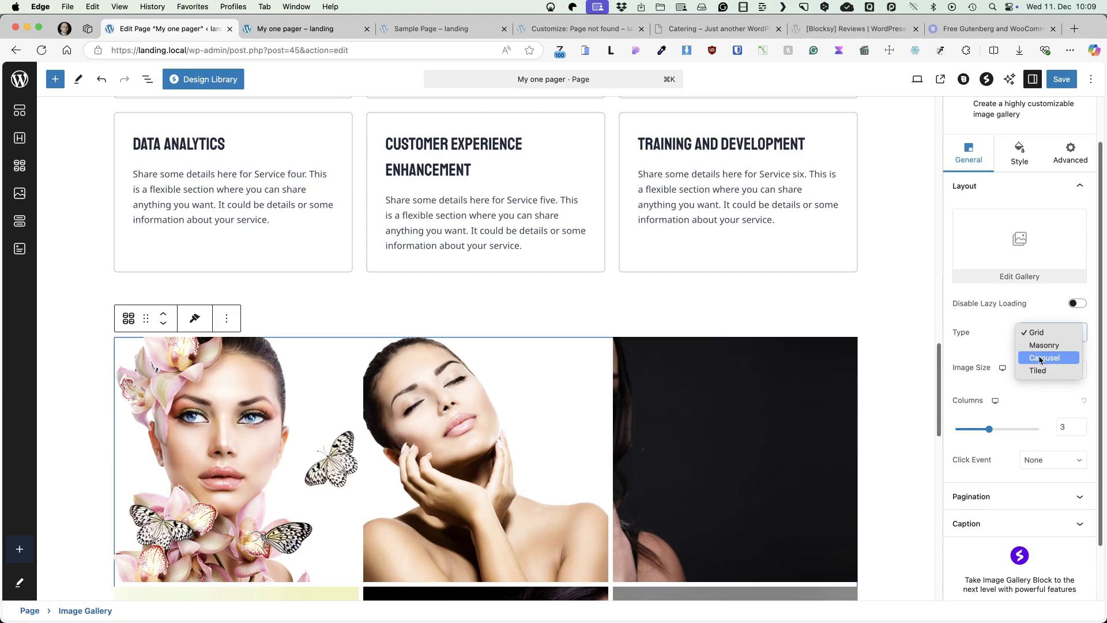
{"action": "left_click", "coordinate": [957, 360]}
{"action": "scroll", "coordinate": [1036, 311], "scroll_direction": "down", "scroll_amount": 2}
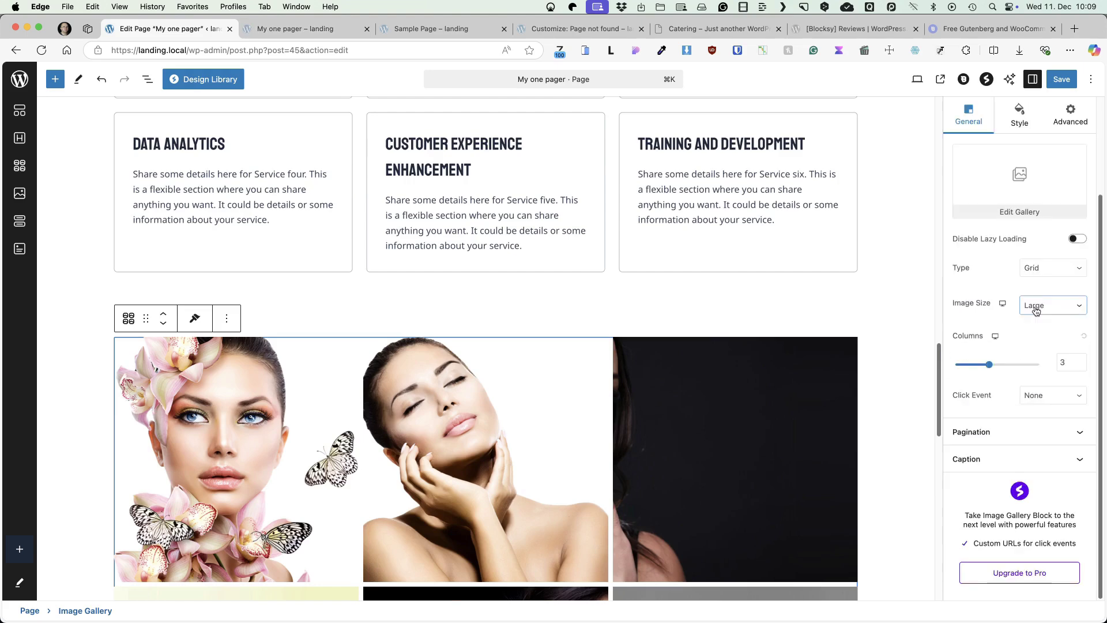
{"action": "double_click", "coordinate": [1082, 368]}
{"action": "type", "text": "6"}
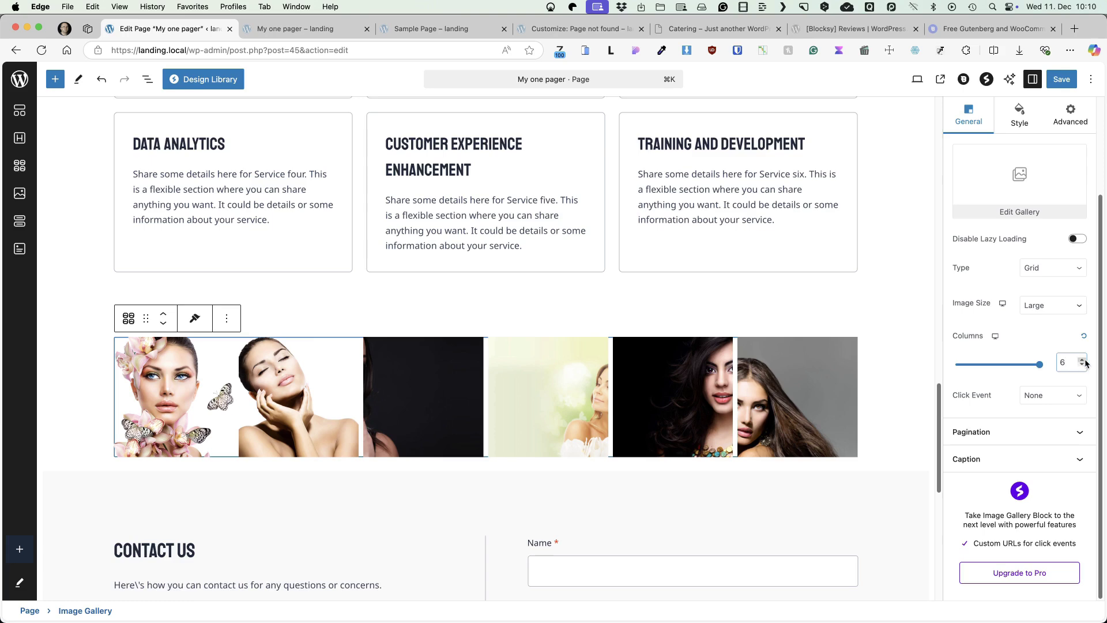
{"action": "double_click", "coordinate": [1082, 365]}
{"action": "left_click", "coordinate": [537, 359]}
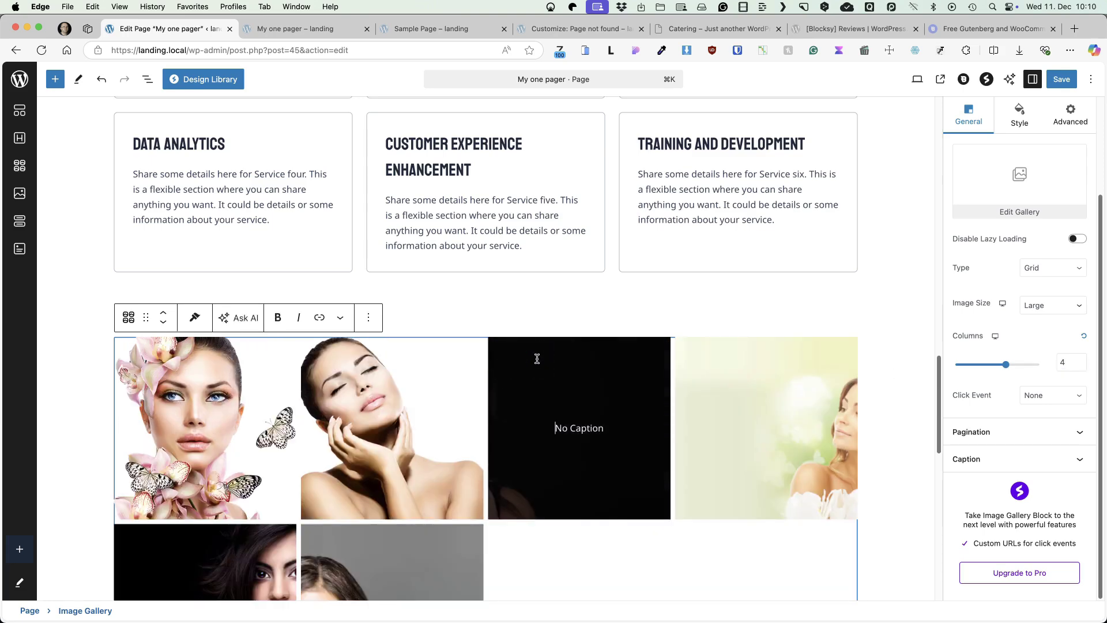
{"action": "scroll", "coordinate": [537, 359], "scroll_direction": "down", "scroll_amount": 5}
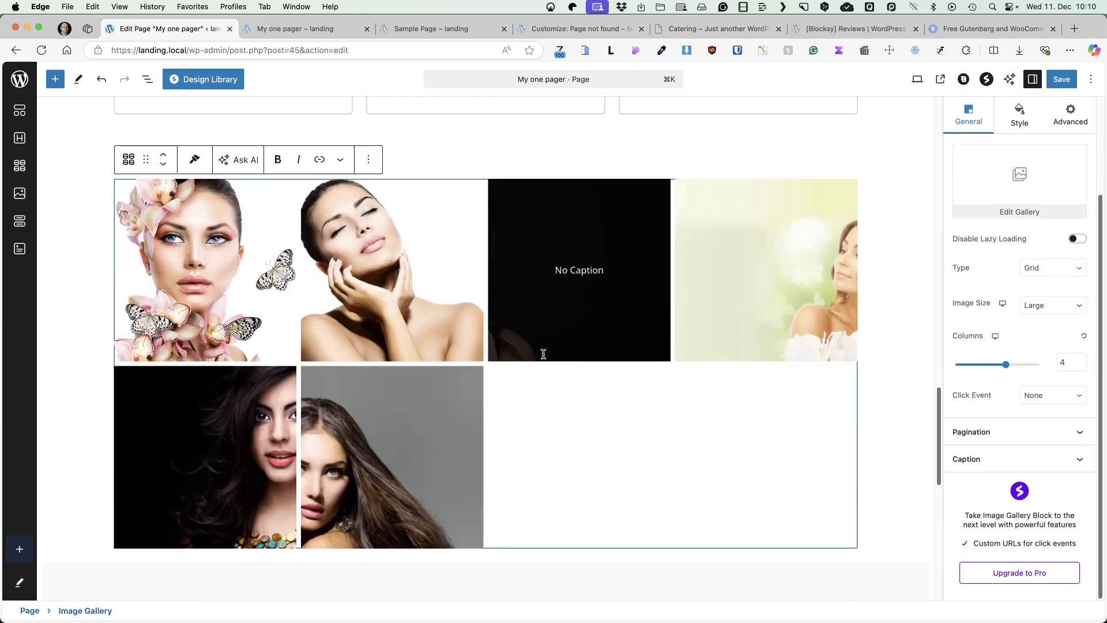
{"action": "scroll", "coordinate": [543, 354], "scroll_direction": "up", "scroll_amount": 5}
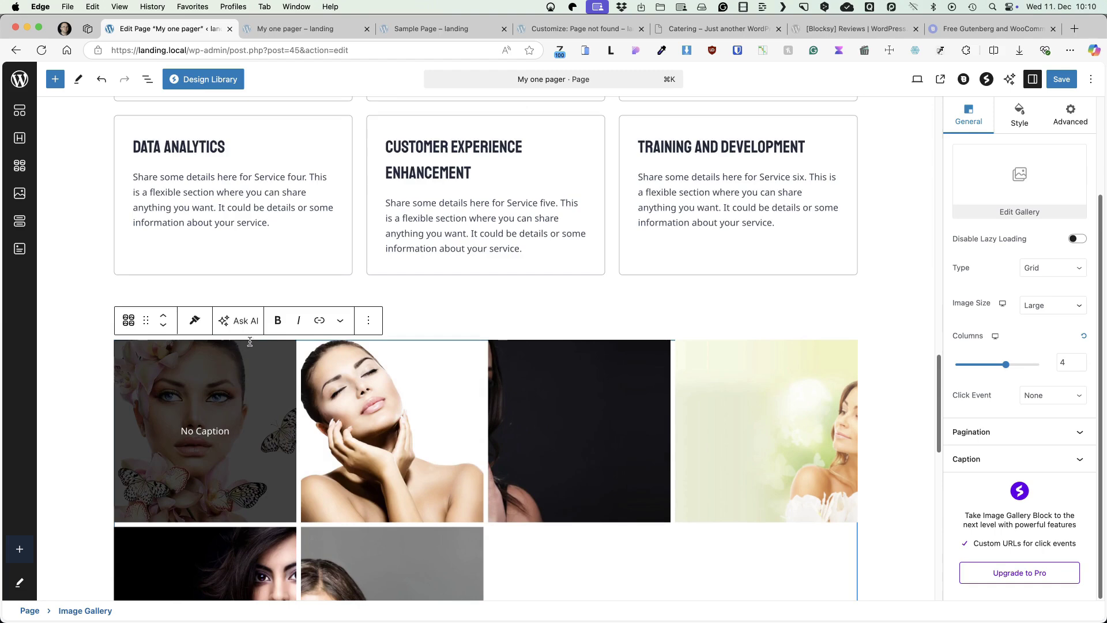
Edit the gallery and remove its four wide banner images, keeping the two square portraits.
{"action": "scroll", "coordinate": [1016, 288], "scroll_direction": "up", "scroll_amount": 3}
{"action": "left_click", "coordinate": [1018, 324]}
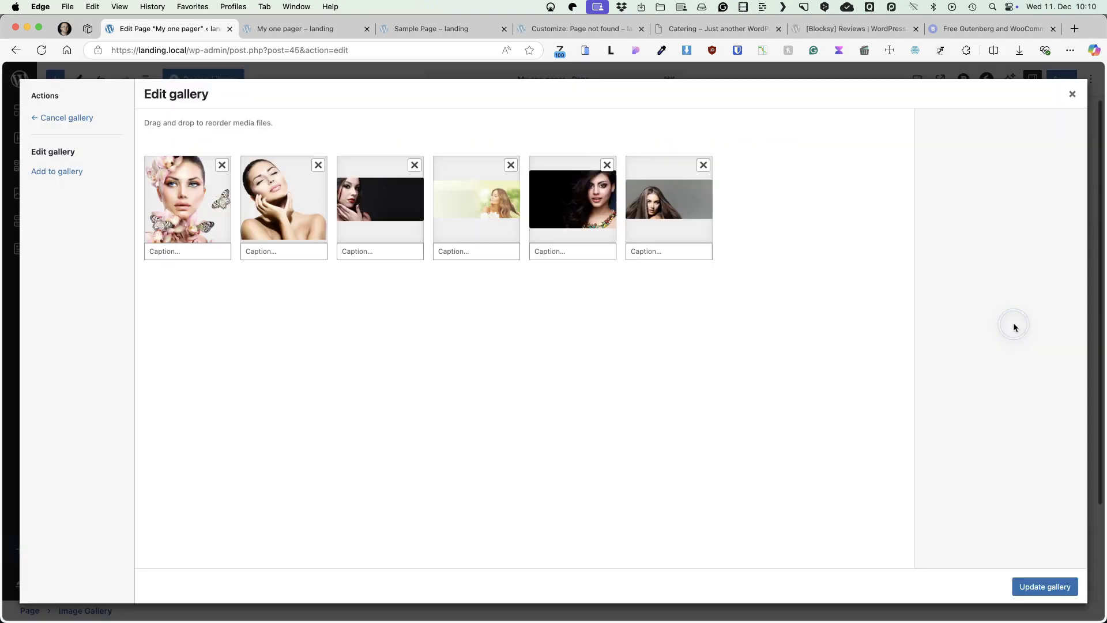
{"action": "left_click", "coordinate": [415, 166]}
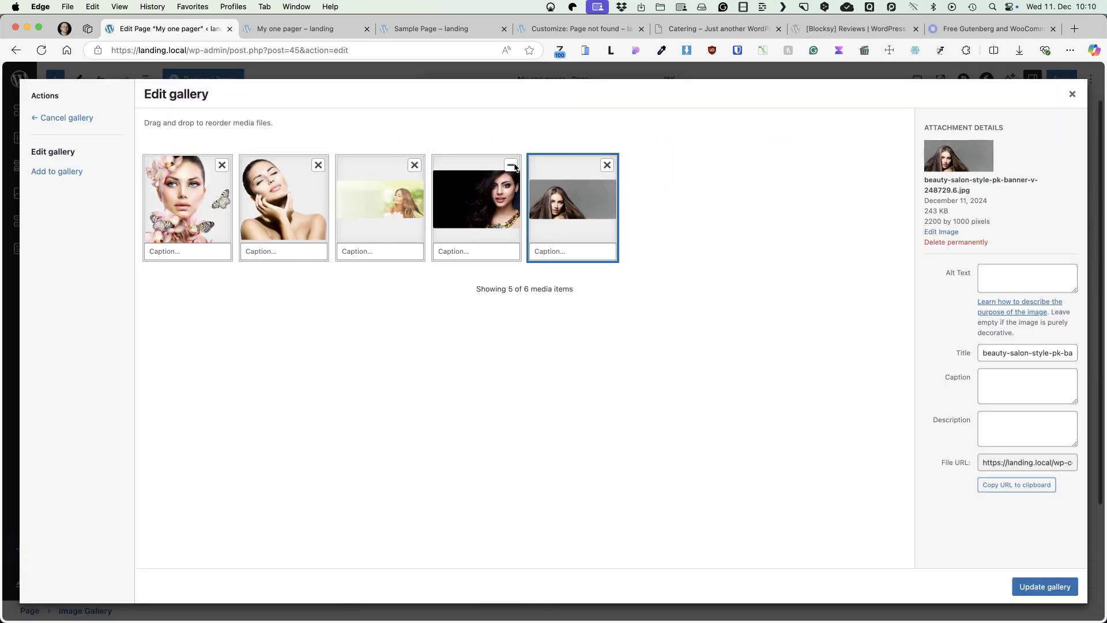
{"action": "left_click", "coordinate": [512, 166]}
{"action": "left_click", "coordinate": [415, 166]}
{"action": "left_click", "coordinate": [415, 166]}
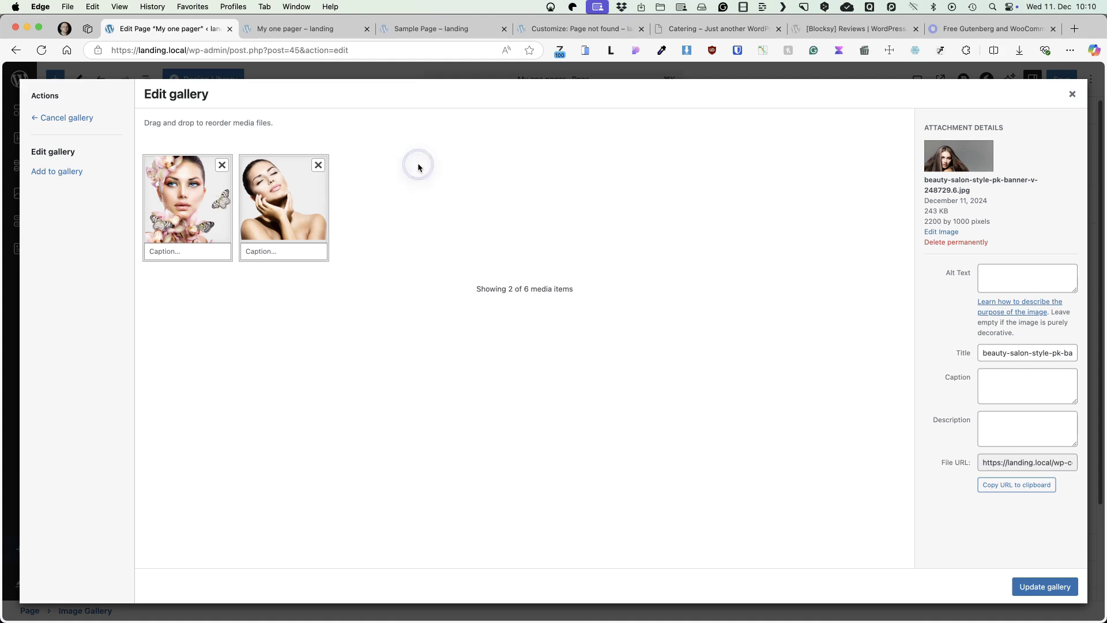
Add four product mockup images (two phone pictures, the coffee cup and the magazine stack) from the media library and update the gallery.
{"action": "left_click", "coordinate": [65, 174]}
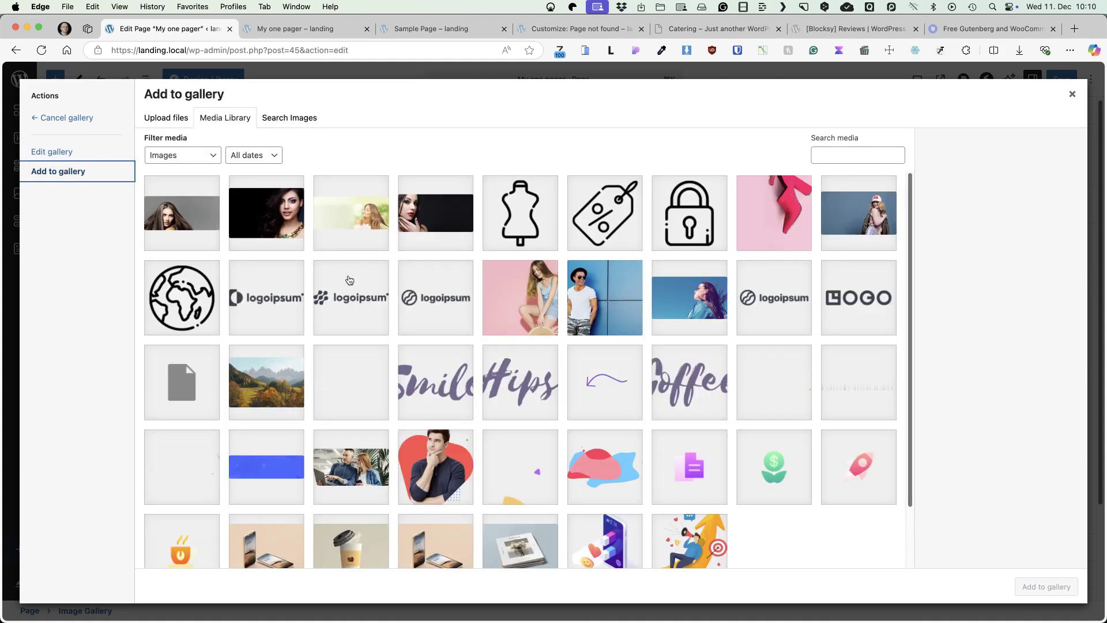
{"action": "scroll", "coordinate": [427, 407], "scroll_direction": "down", "scroll_amount": 3}
{"action": "left_click", "coordinate": [274, 479]}
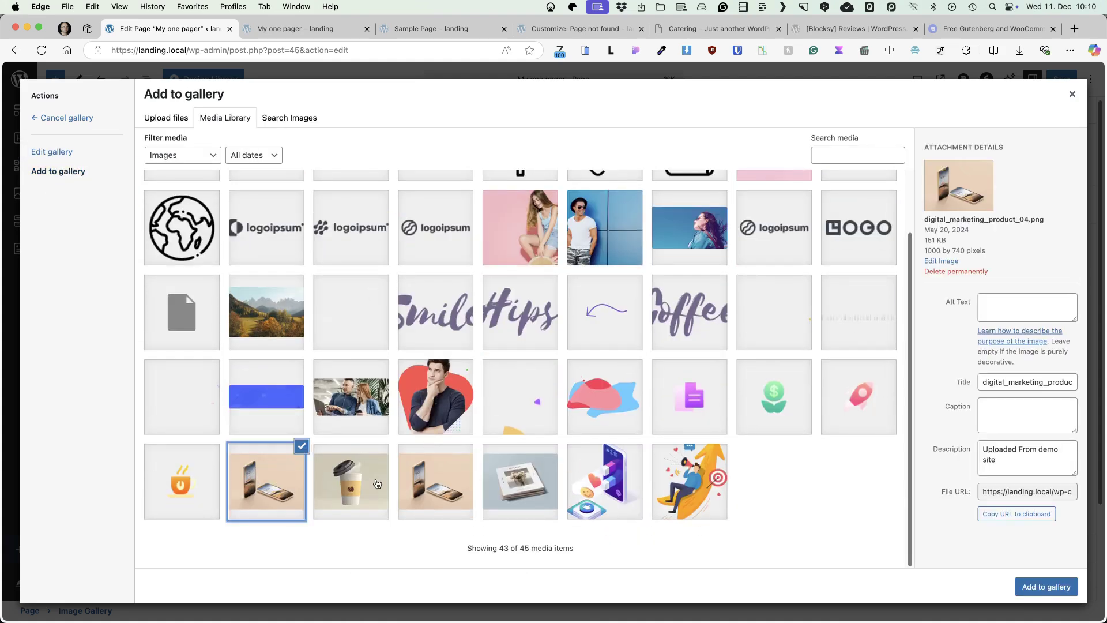
{"action": "left_click", "coordinate": [361, 484]}
{"action": "left_click", "coordinate": [444, 487]}
{"action": "left_click", "coordinate": [519, 482]}
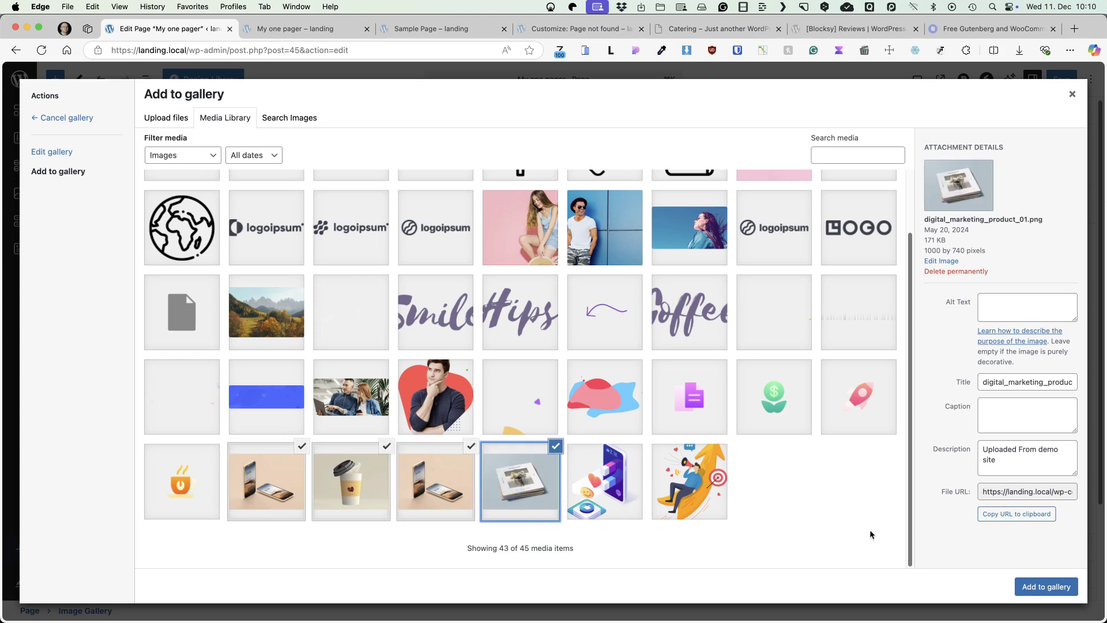
{"action": "left_click", "coordinate": [1059, 591]}
{"action": "left_click", "coordinate": [1060, 593]}
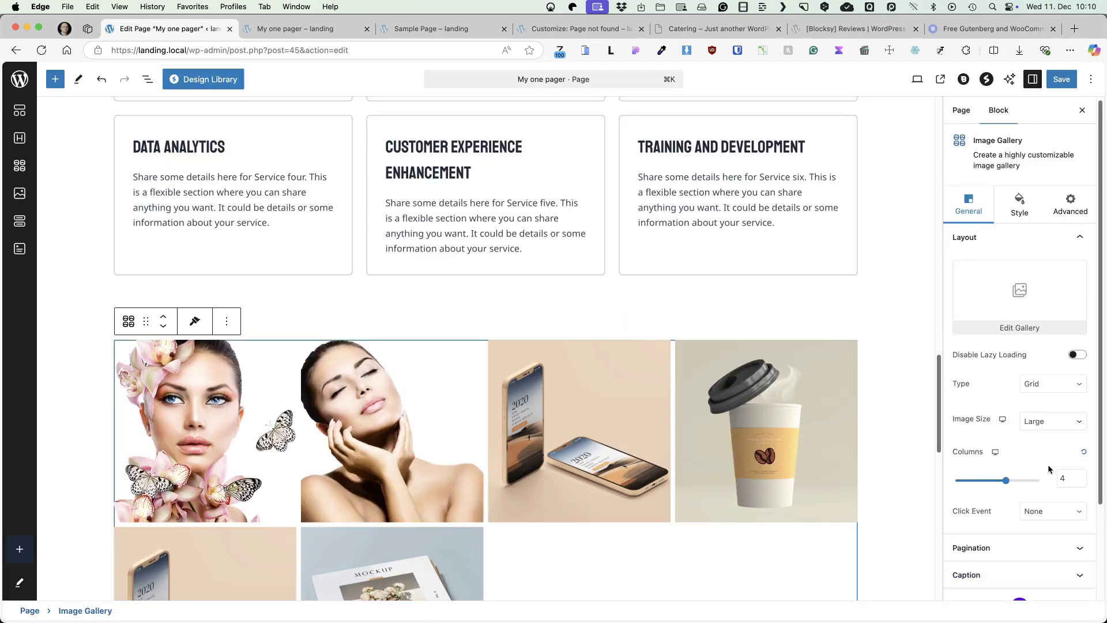
Set the image gallery to 3 columns.
{"action": "left_click", "coordinate": [1082, 484]}
{"action": "scroll", "coordinate": [858, 419], "scroll_direction": "down", "scroll_amount": 5}
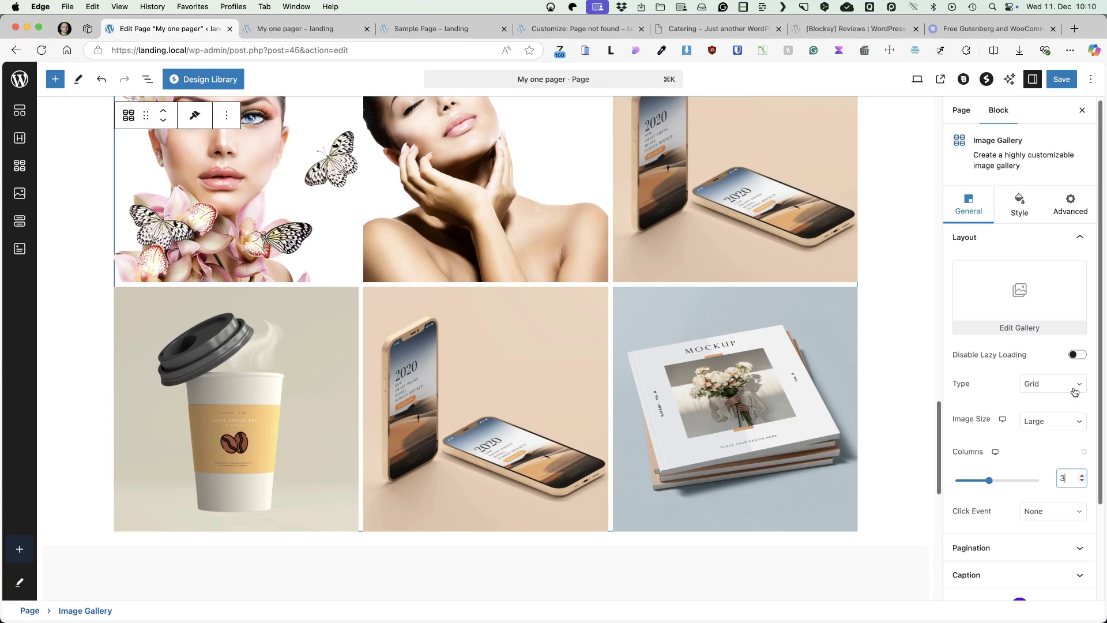
Try enabling captions on the image gallery and look at the caption type options.
{"action": "scroll", "coordinate": [1071, 388], "scroll_direction": "down", "scroll_amount": 2}
{"action": "left_click", "coordinate": [1041, 474]}
{"action": "left_click", "coordinate": [1030, 490]}
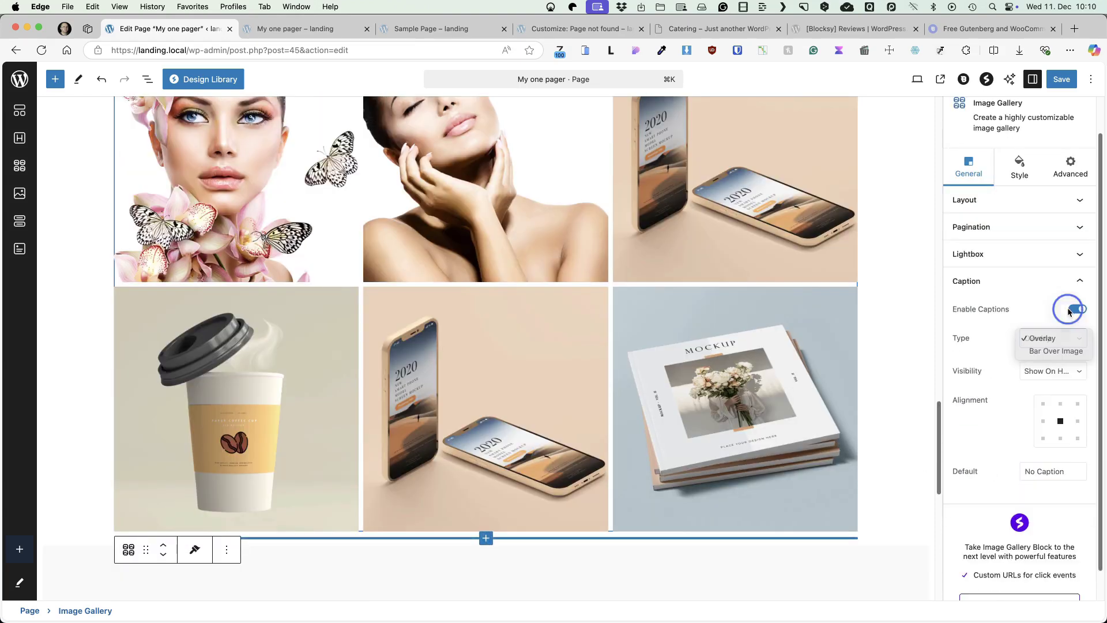
{"action": "left_click", "coordinate": [1069, 306]}
{"action": "left_click", "coordinate": [1072, 308]}
Save the page and check the gallery above the contact section on the published page.
{"action": "left_click", "coordinate": [1061, 79]}
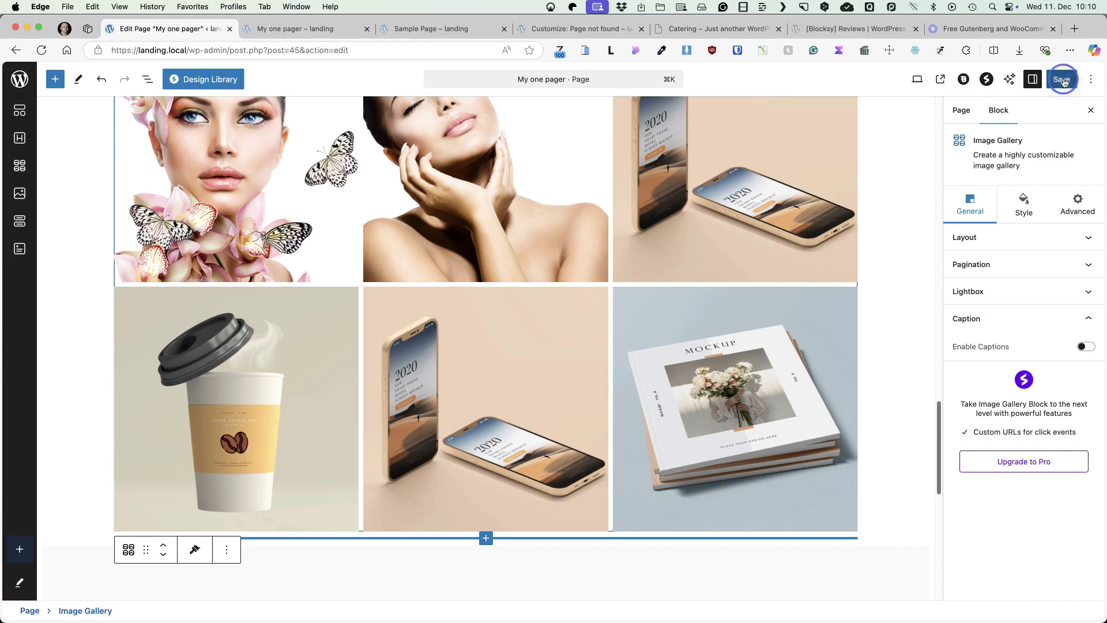
{"action": "left_click", "coordinate": [946, 80]}
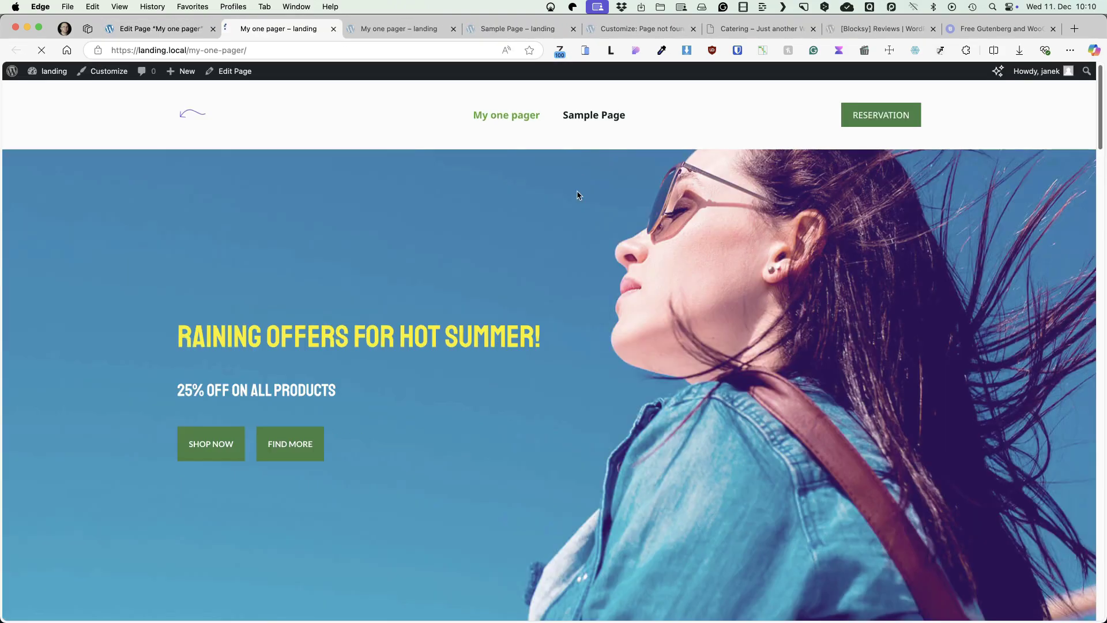
{"action": "scroll", "coordinate": [558, 297], "scroll_direction": "down", "scroll_amount": 20}
{"action": "scroll", "coordinate": [561, 291], "scroll_direction": "down", "scroll_amount": 3}
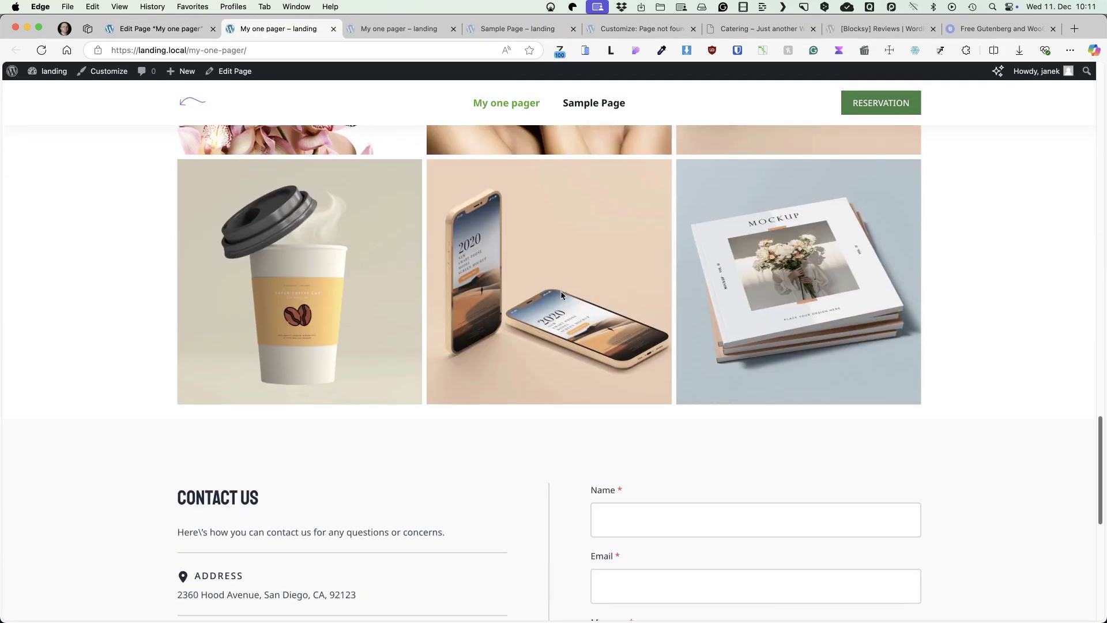
Return to the page editor, give the image gallery block the HTML anchor "gallery", and save the page.
{"action": "left_click", "coordinate": [173, 30]}
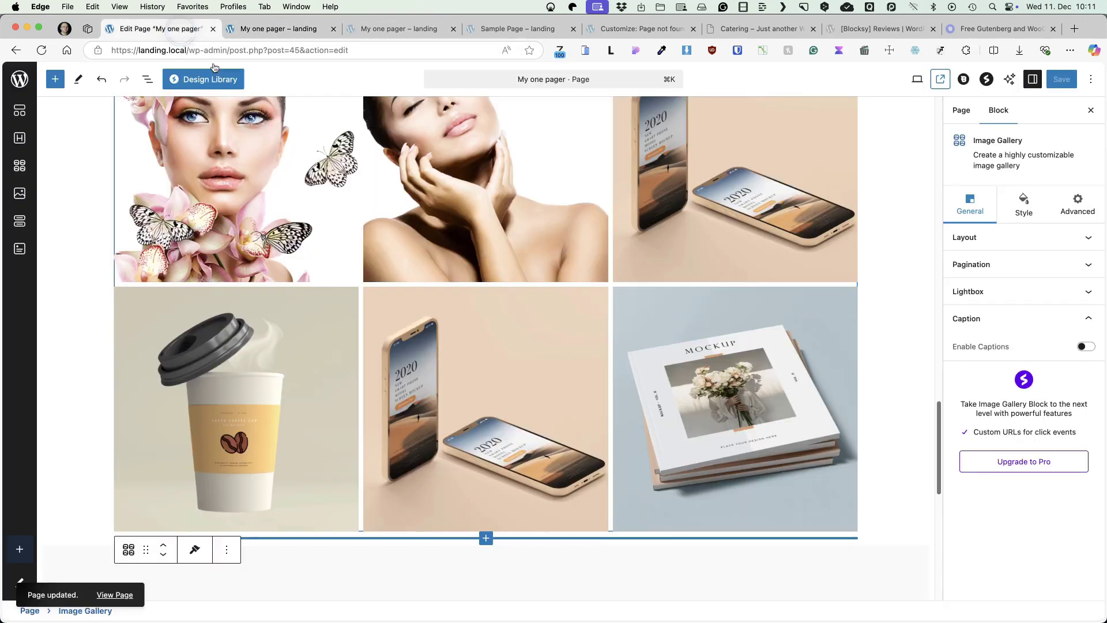
{"action": "scroll", "coordinate": [327, 354], "scroll_direction": "up", "scroll_amount": 1}
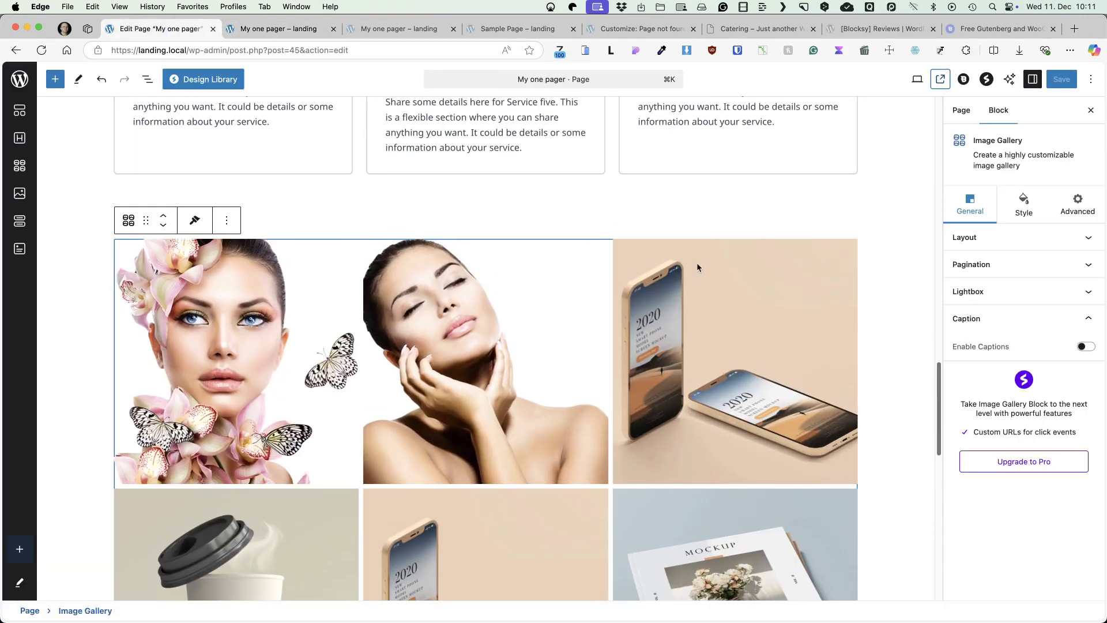
{"action": "left_click", "coordinate": [1077, 205]}
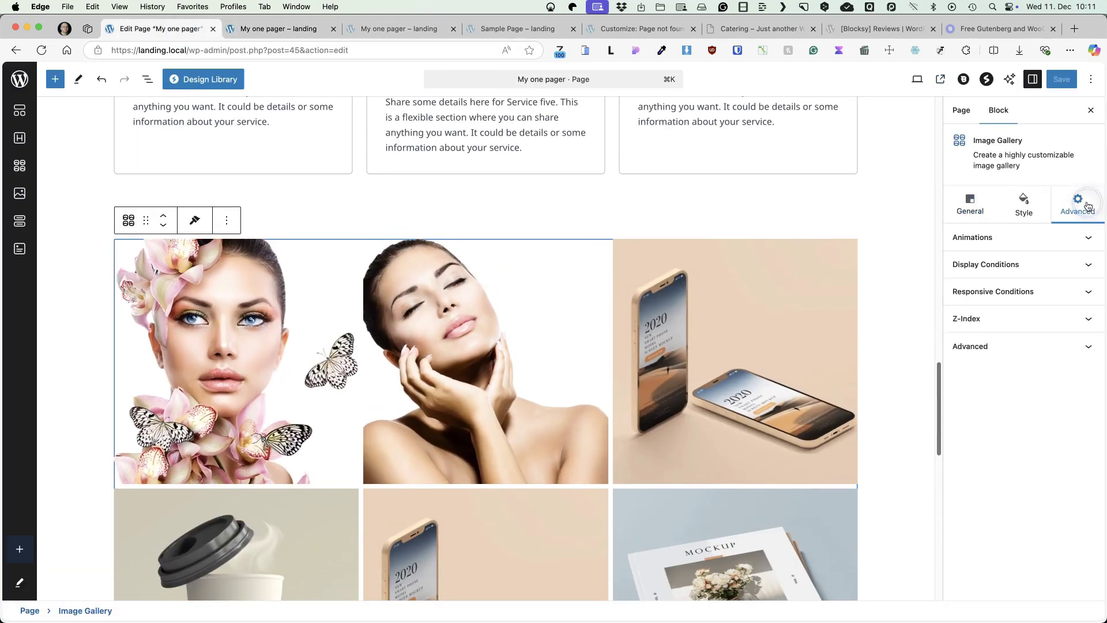
{"action": "left_click", "coordinate": [984, 349]}
{"action": "left_click", "coordinate": [982, 391]}
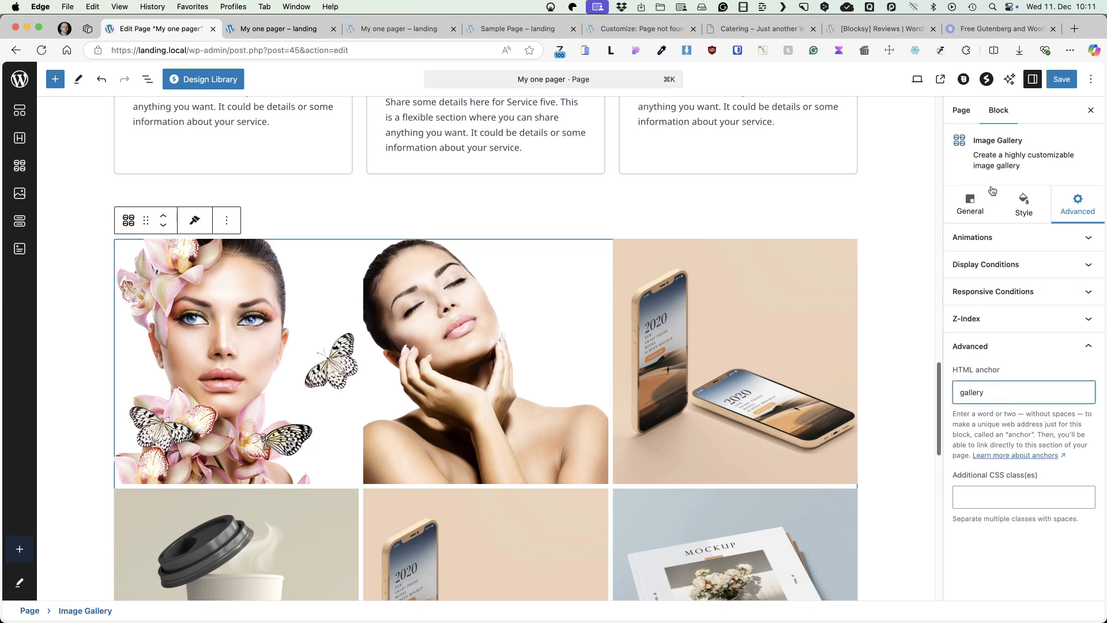
{"action": "left_click", "coordinate": [1061, 79]}
Leave the editor, open the site's menu management, and remove the Sample Page item from Main menu.
{"action": "left_click", "coordinate": [19, 79]}
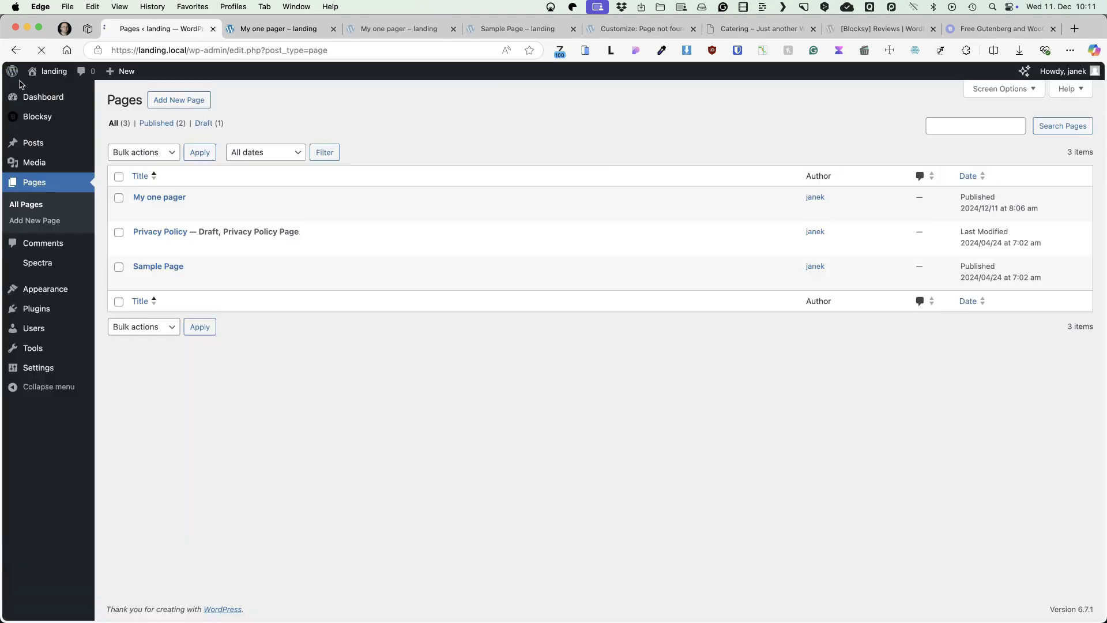
{"action": "mouse_move", "coordinate": [34, 297]}
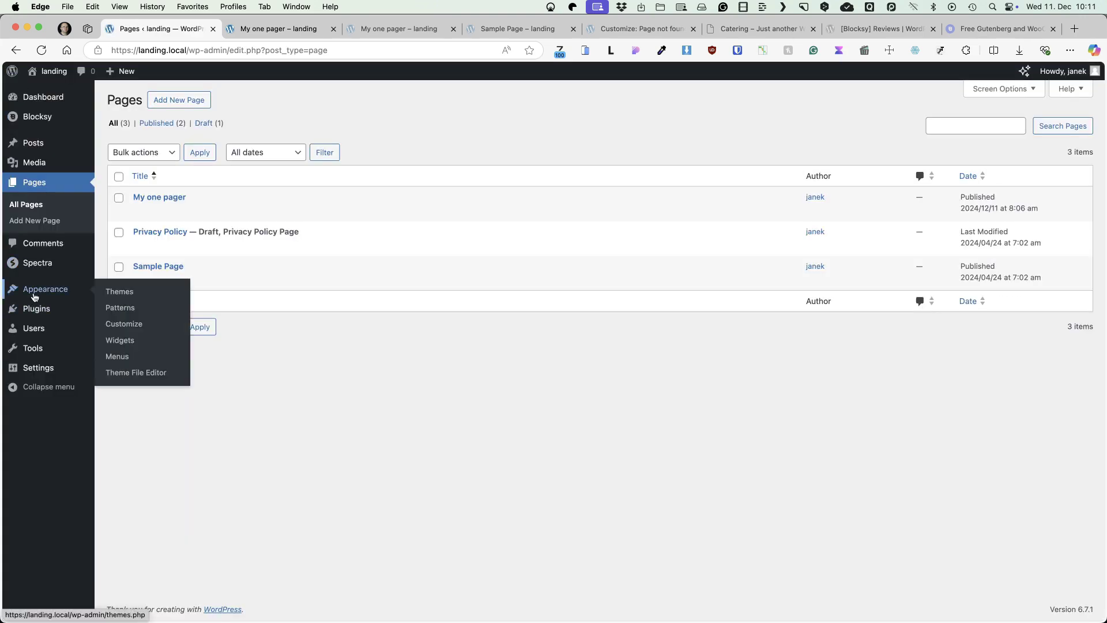
{"action": "left_click", "coordinate": [118, 356]}
{"action": "left_click", "coordinate": [519, 321]}
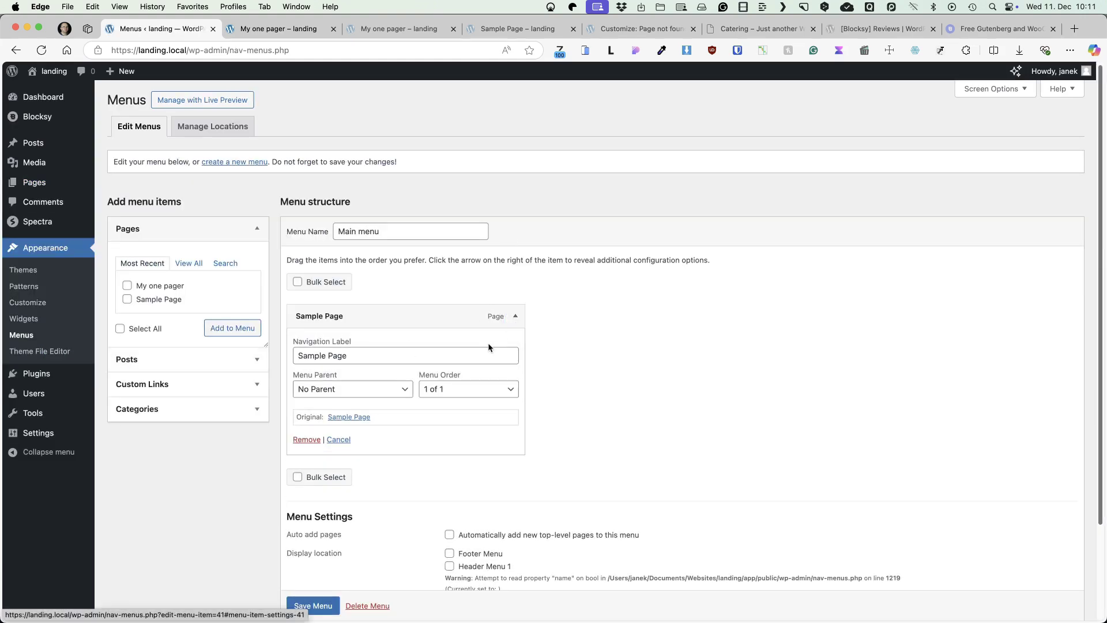
{"action": "left_click", "coordinate": [308, 439]}
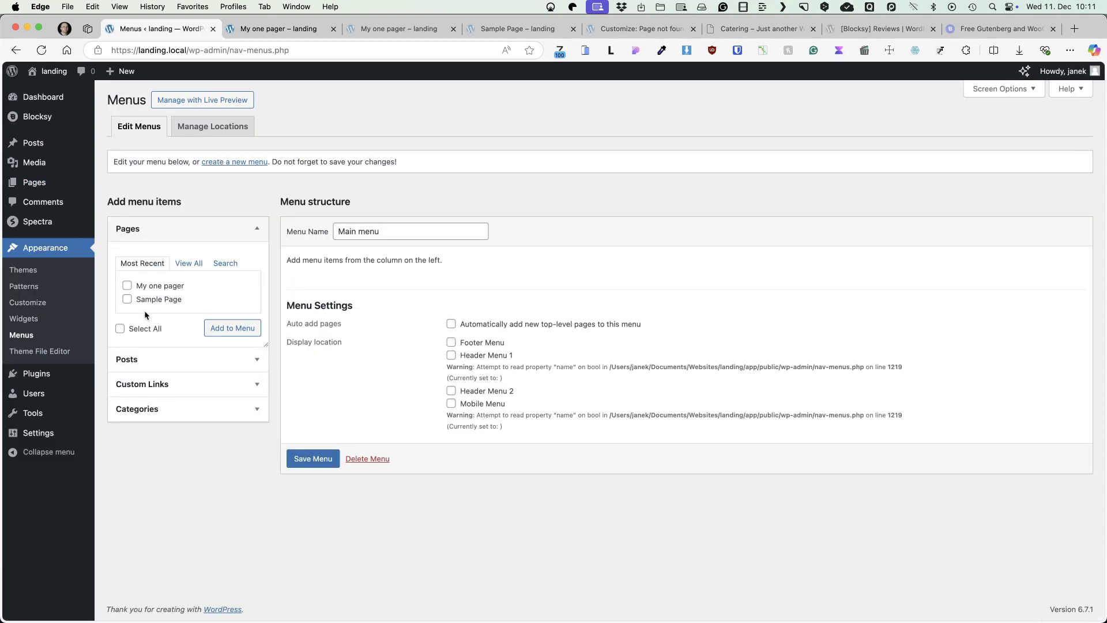
Add a custom link labelled "Sale" pointing to #sale to Main menu.
{"action": "left_click", "coordinate": [217, 386]}
{"action": "left_click", "coordinate": [207, 315]}
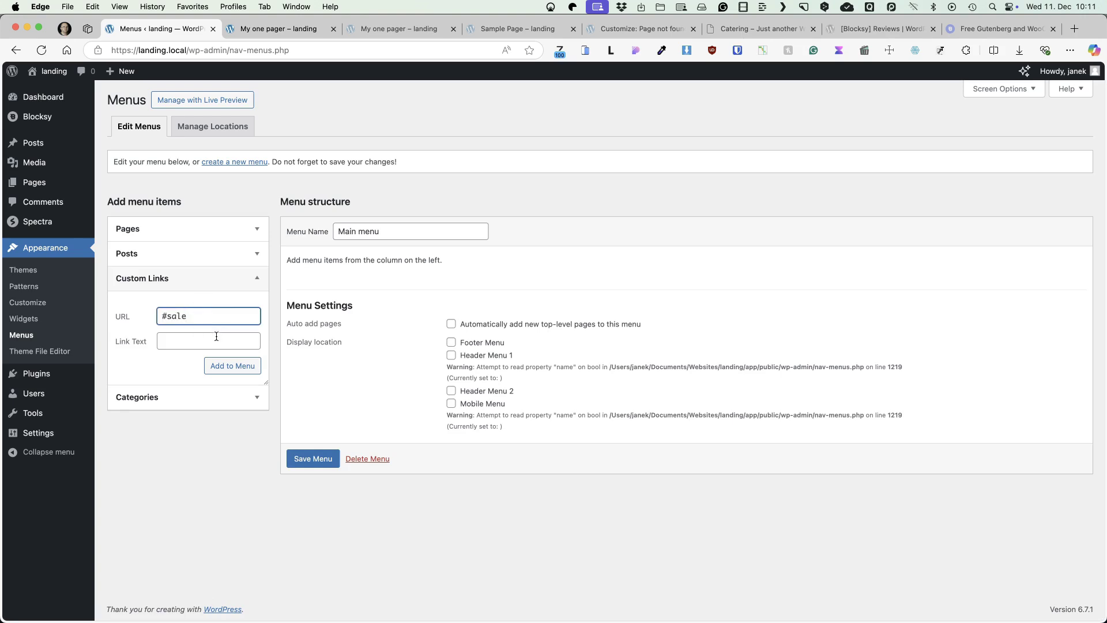
{"action": "left_click", "coordinate": [216, 336]}
{"action": "type", "text": "Sale"}
{"action": "key", "text": "Return"}
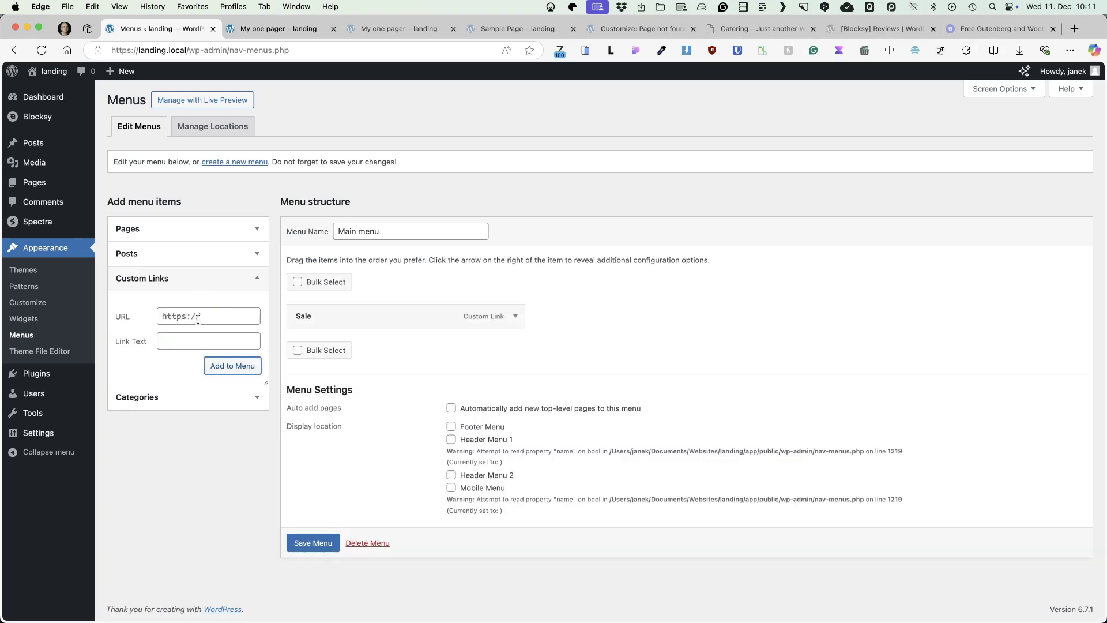
Add a custom link labelled "Services" pointing to #services to Main menu.
{"action": "left_click", "coordinate": [199, 318]}
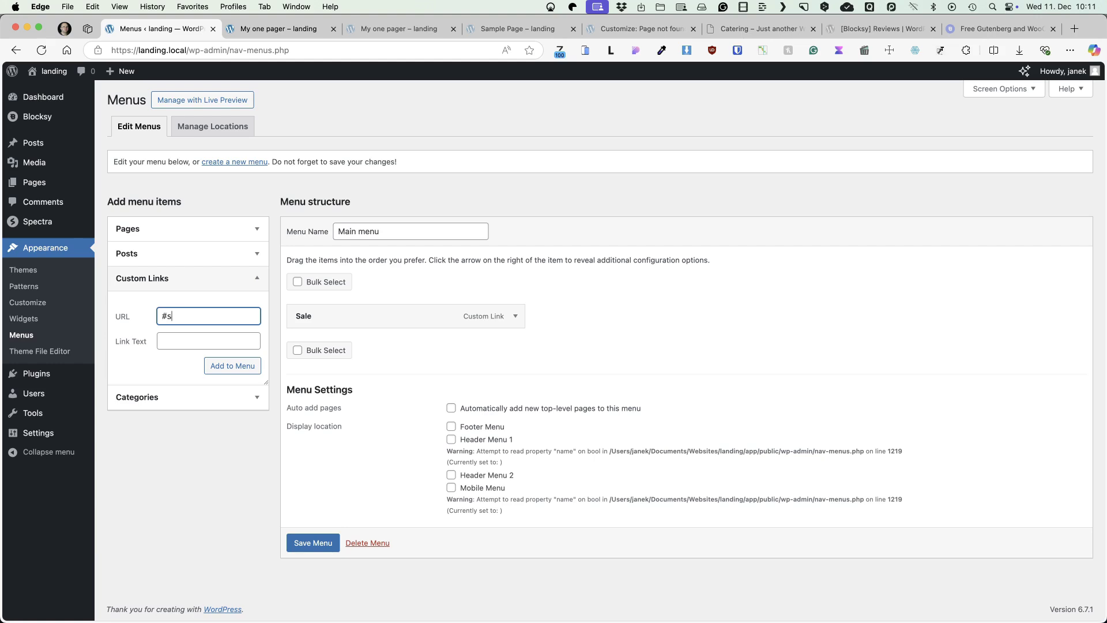
{"action": "type", "text": "#services"}
{"action": "key", "text": "Tab"}
{"action": "type", "text": "S"}
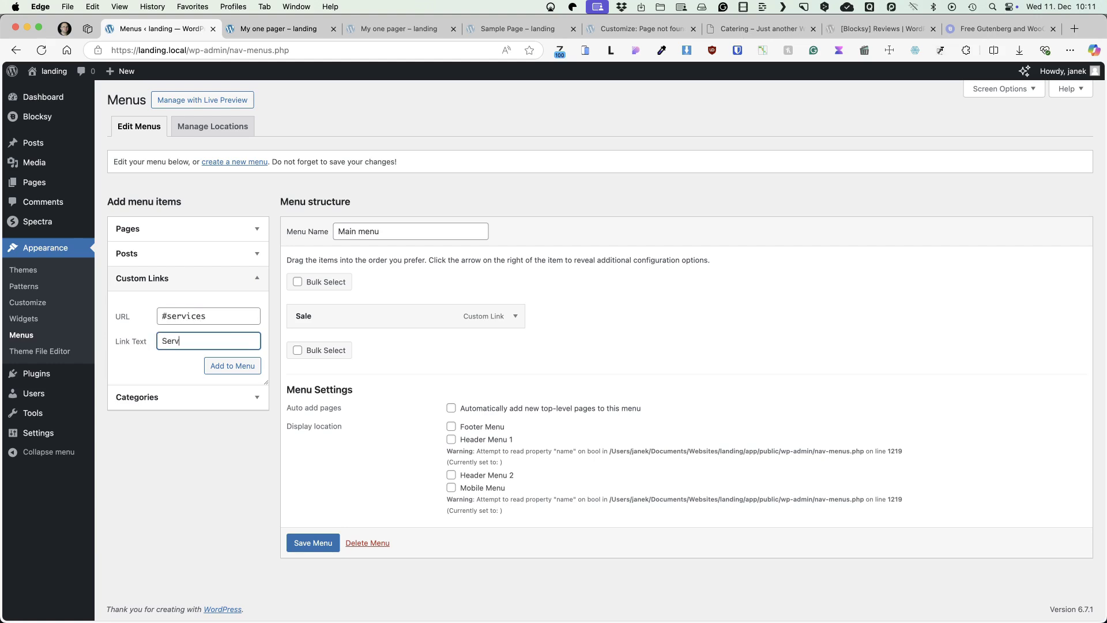
{"action": "key", "text": "Return"}
Add a custom link labelled "Gallery" pointing to #gallery to Main menu.
{"action": "left_click", "coordinate": [217, 320]}
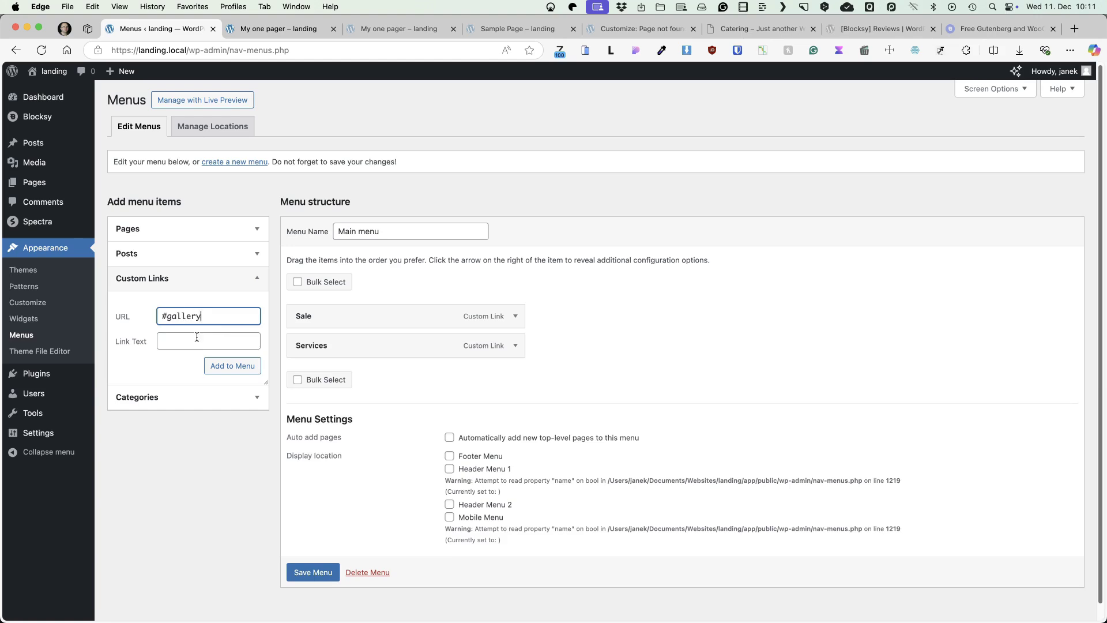
{"action": "left_click", "coordinate": [194, 340]}
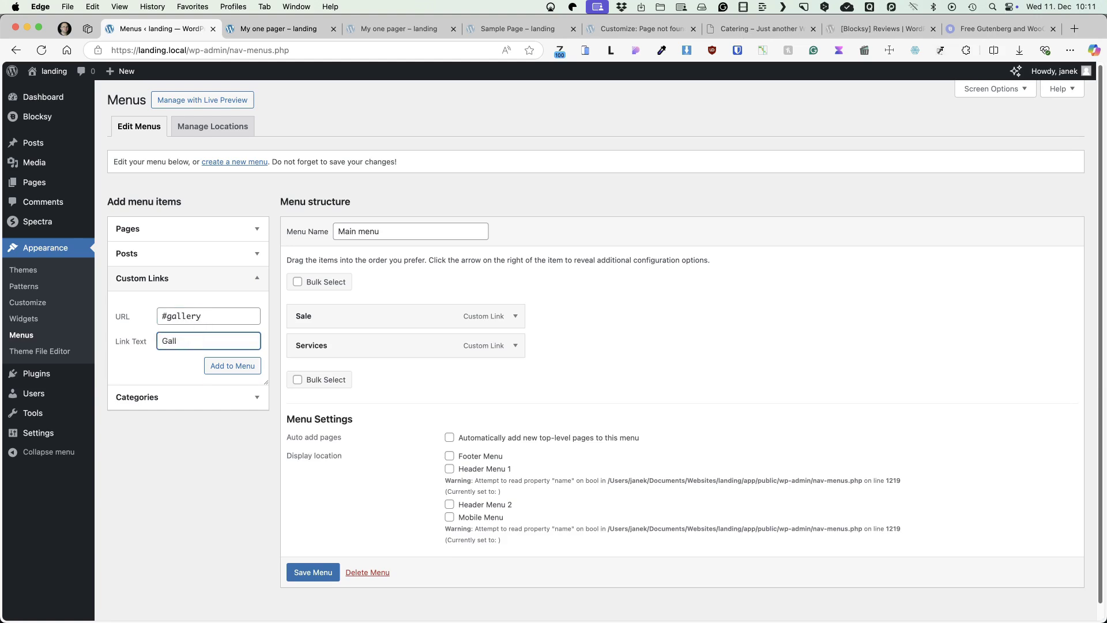
{"action": "left_click", "coordinate": [228, 366]}
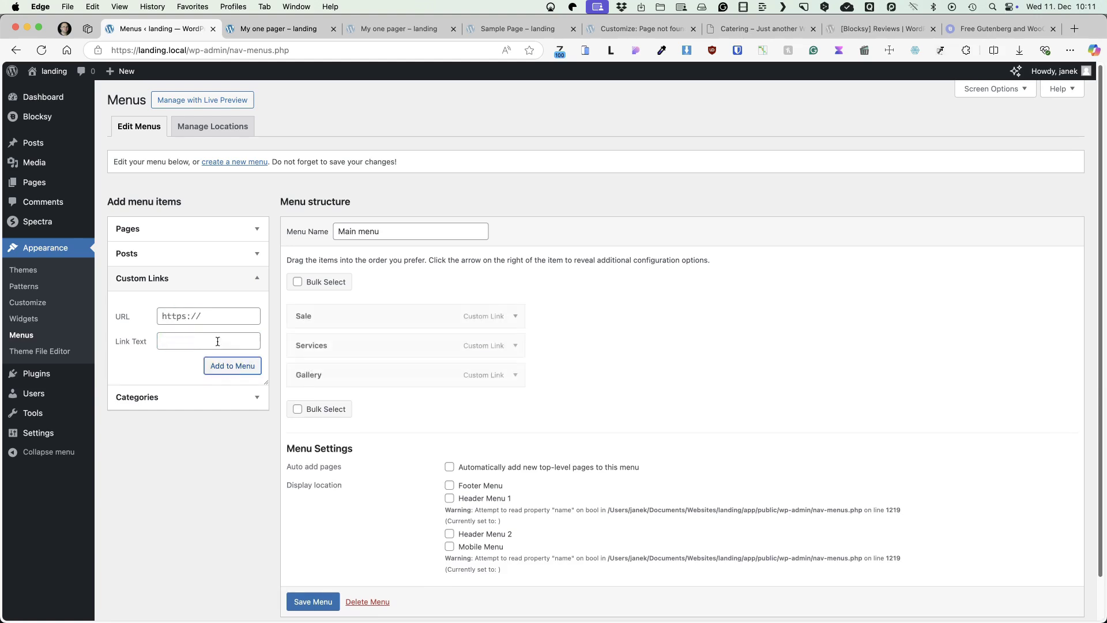
Add a custom link labelled "Contact" pointing to #contact to Main menu and save the menu.
{"action": "left_click", "coordinate": [218, 317]}
{"action": "type", "text": "#"}
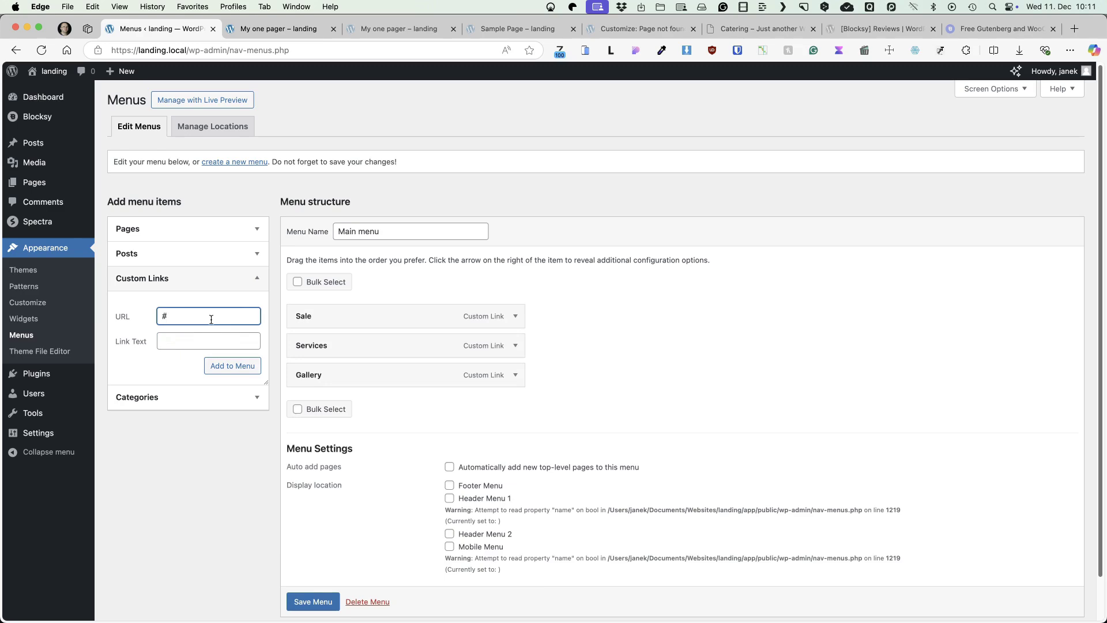
{"action": "type", "text": "contact"}
{"action": "left_click", "coordinate": [201, 334]}
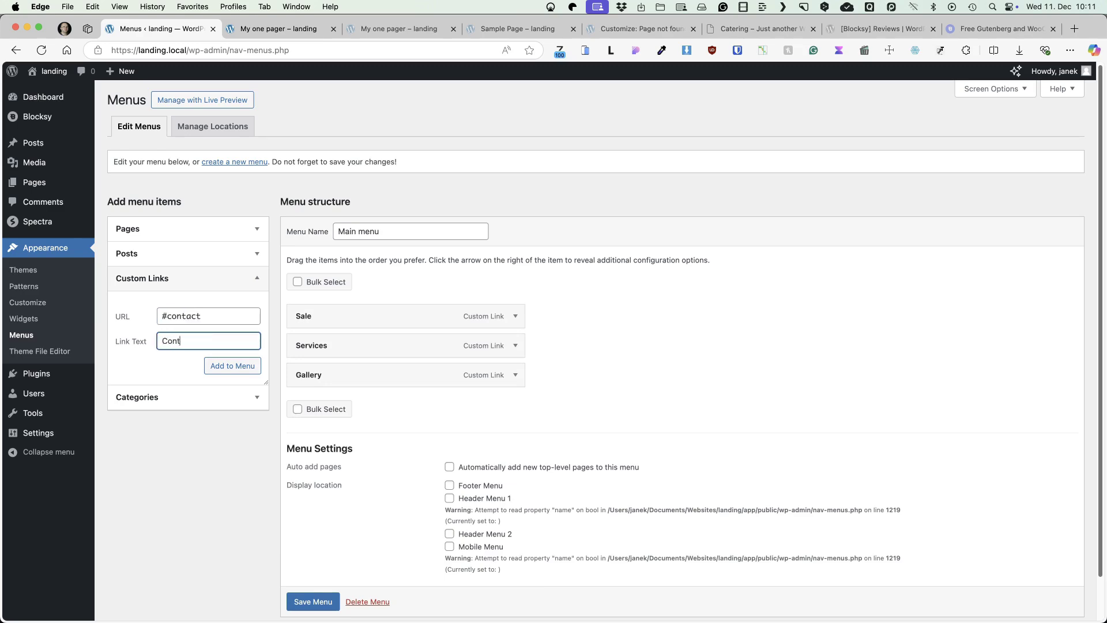
{"action": "type", "text": "Contact"}
{"action": "left_click", "coordinate": [239, 365]}
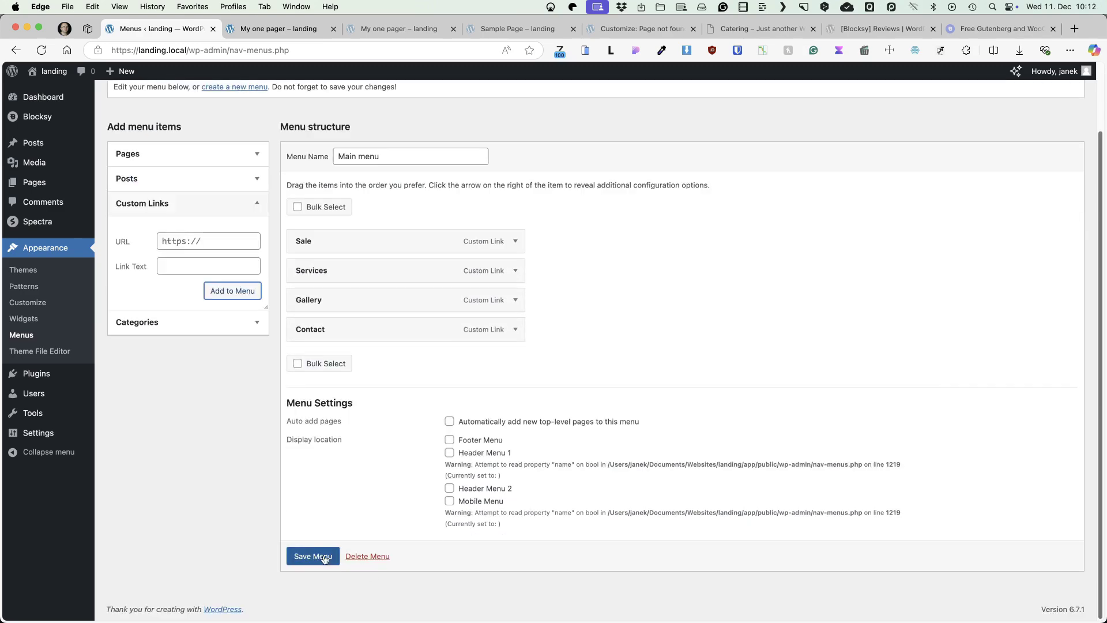
{"action": "left_click", "coordinate": [309, 555]}
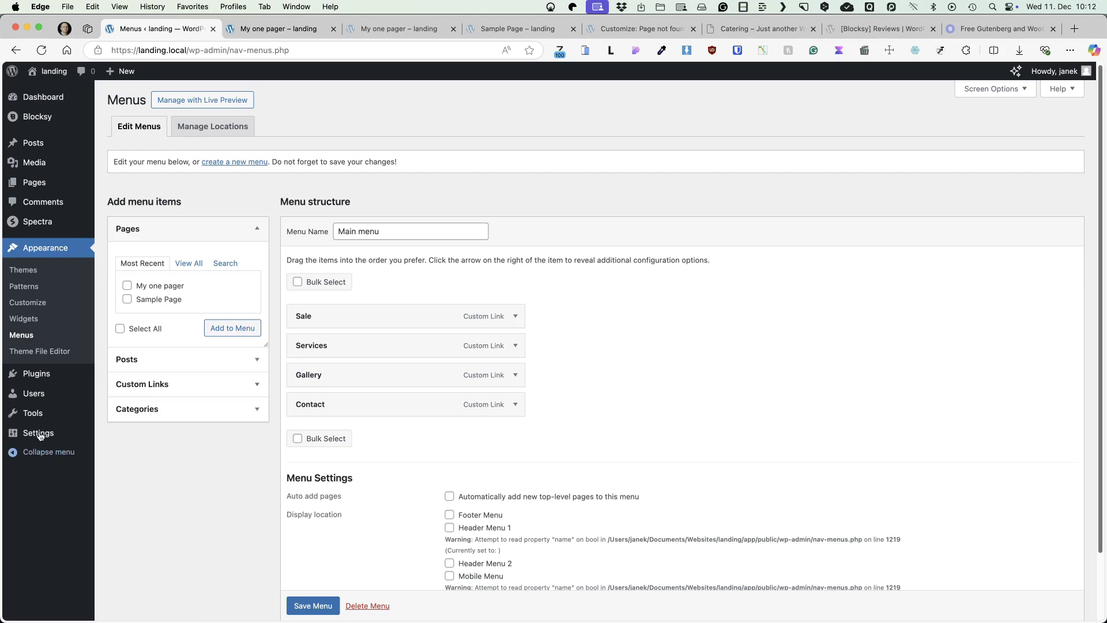
In the Reading settings, set "My one pager" as the static homepage and save the changes.
{"action": "mouse_move", "coordinate": [92, 439]}
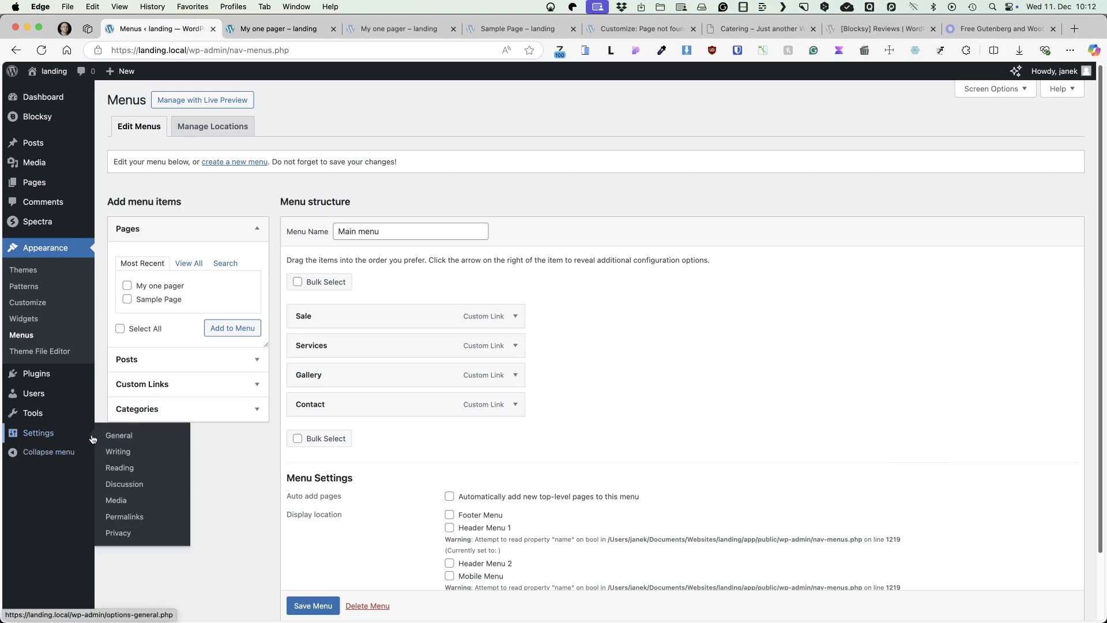
{"action": "left_click", "coordinate": [119, 468]}
{"action": "left_click", "coordinate": [315, 184]}
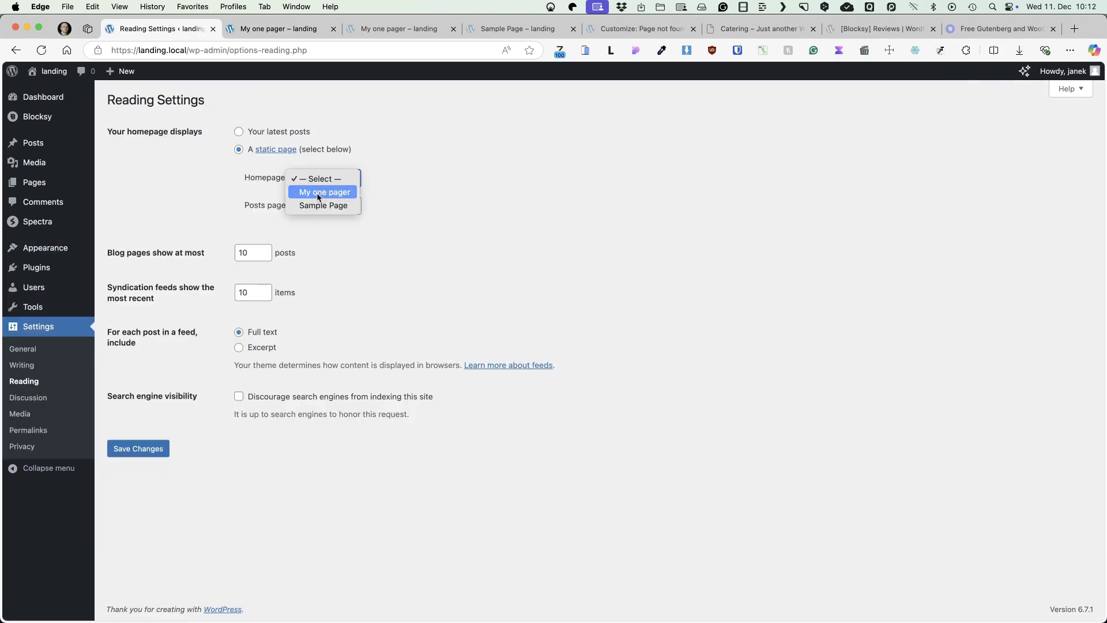
{"action": "left_click", "coordinate": [317, 193]}
{"action": "left_click", "coordinate": [133, 449]}
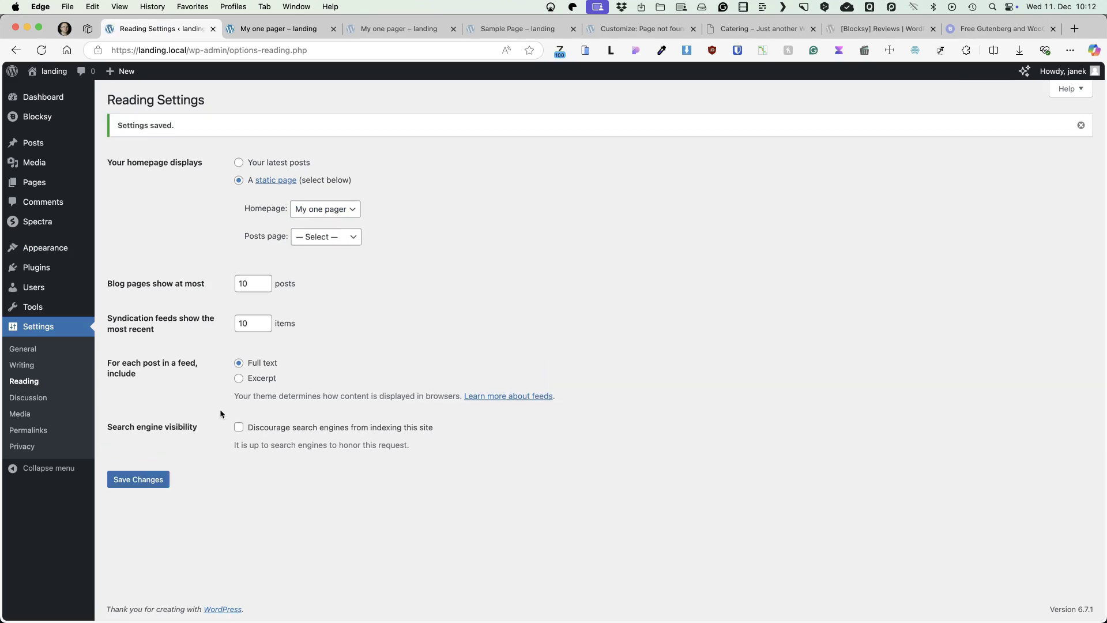
Check the site's homepage on the front end, looking over its header and sections.
{"action": "left_click", "coordinate": [277, 28]}
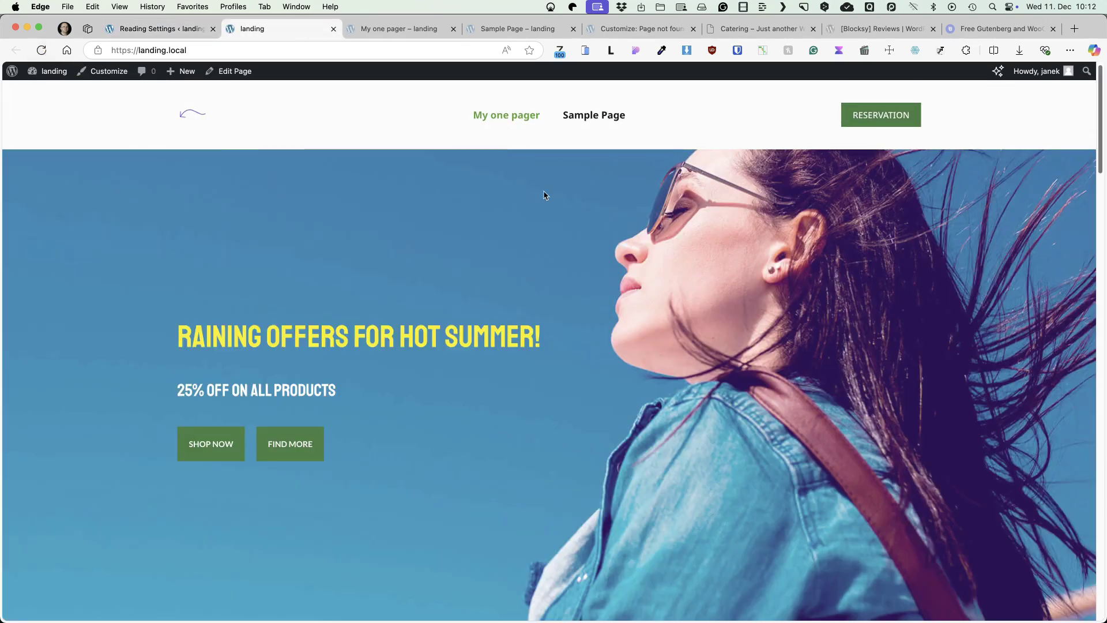
{"action": "scroll", "coordinate": [544, 195], "scroll_direction": "down", "scroll_amount": 8}
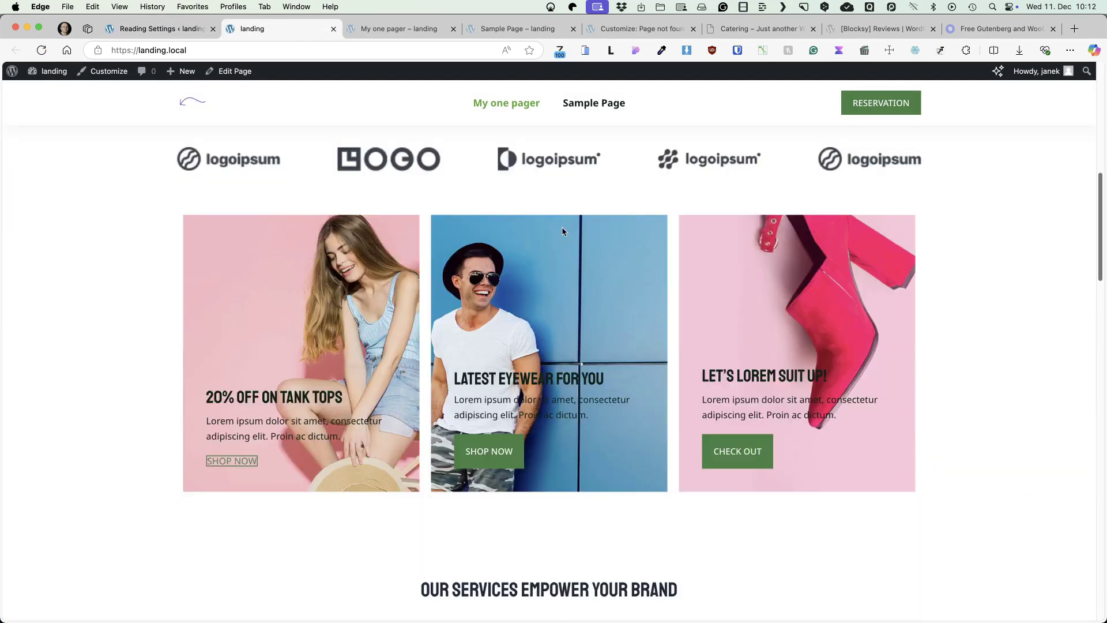
{"action": "scroll", "coordinate": [563, 231], "scroll_direction": "up", "scroll_amount": 10}
In the site customizer, assign Main menu to the header's Menu 1 element and publish the change.
{"action": "left_click", "coordinate": [161, 28]}
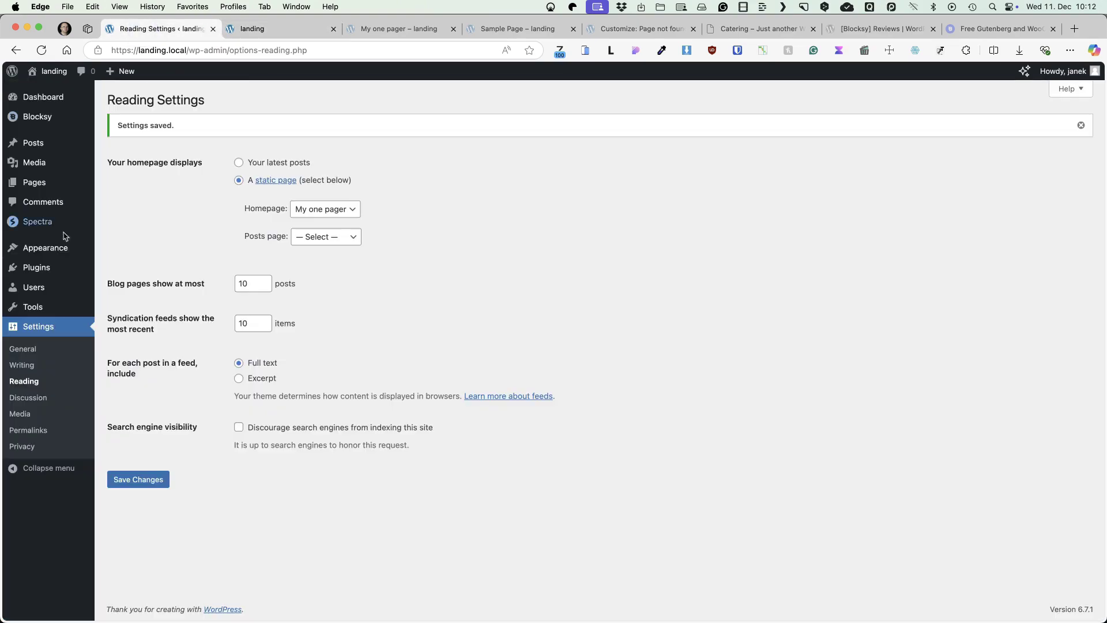
{"action": "mouse_move", "coordinate": [52, 248]}
{"action": "left_click", "coordinate": [127, 282]}
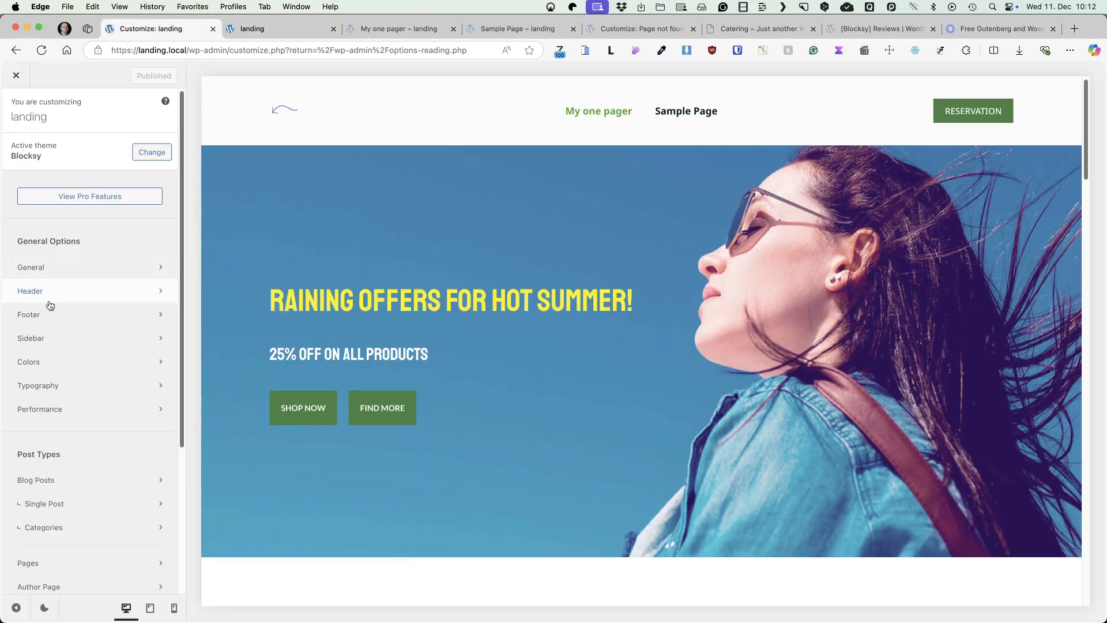
{"action": "left_click", "coordinate": [221, 95]}
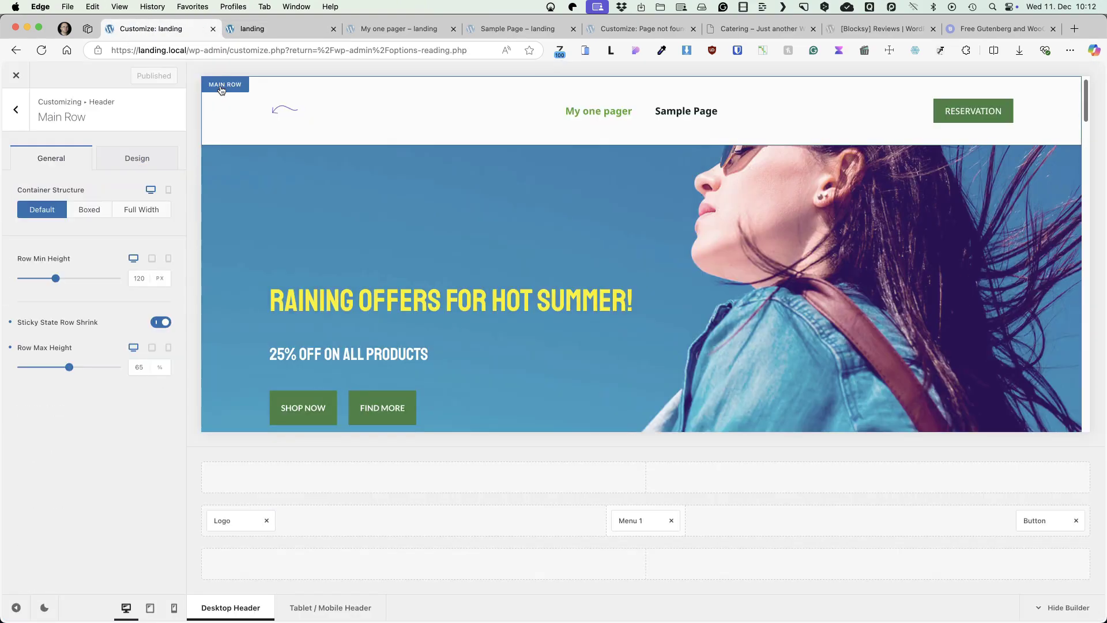
{"action": "left_click", "coordinate": [646, 518]}
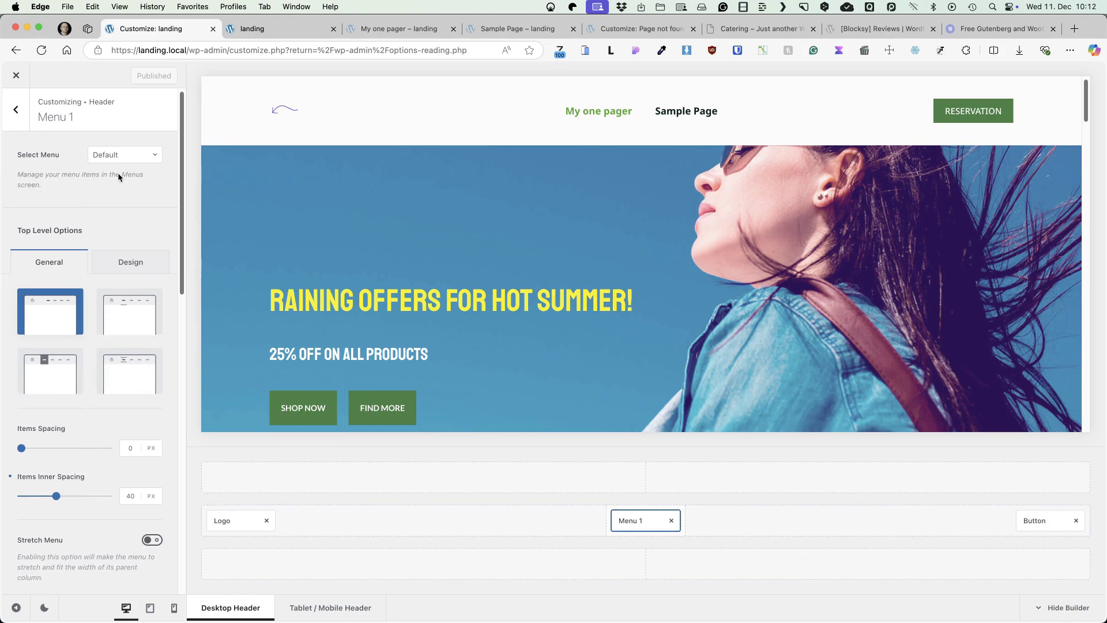
{"action": "left_click", "coordinate": [124, 154]}
{"action": "left_click", "coordinate": [112, 201]}
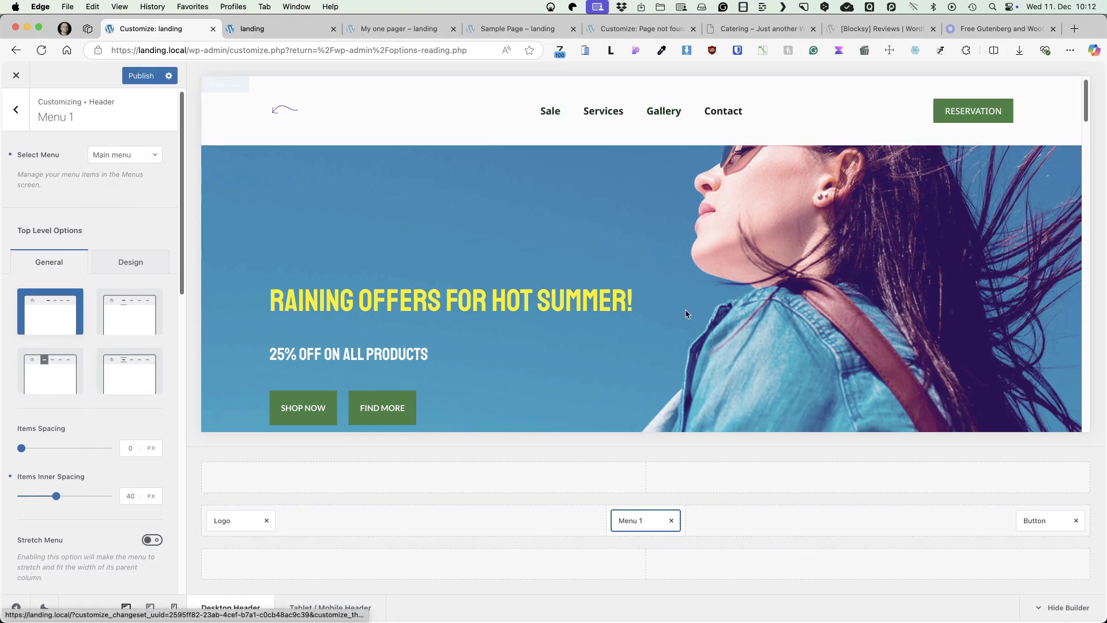
{"action": "left_click", "coordinate": [143, 76]}
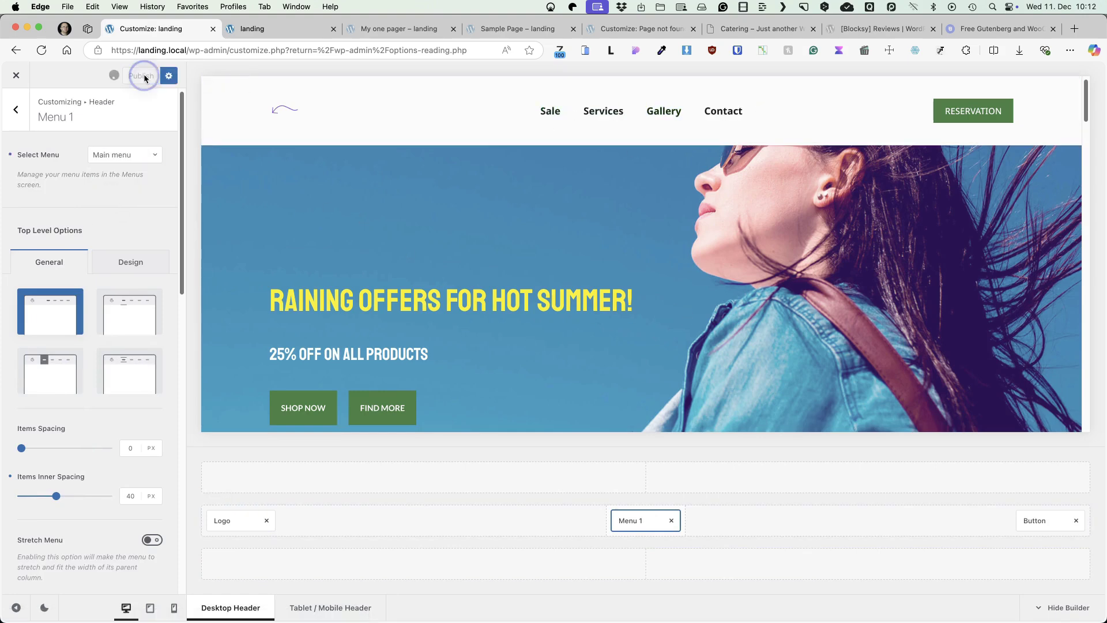
In the Global Header's transparent header display conditions, remove the four Page ID conditions and the Single Post condition.
{"action": "left_click", "coordinate": [23, 109]}
{"action": "left_click", "coordinate": [139, 183]}
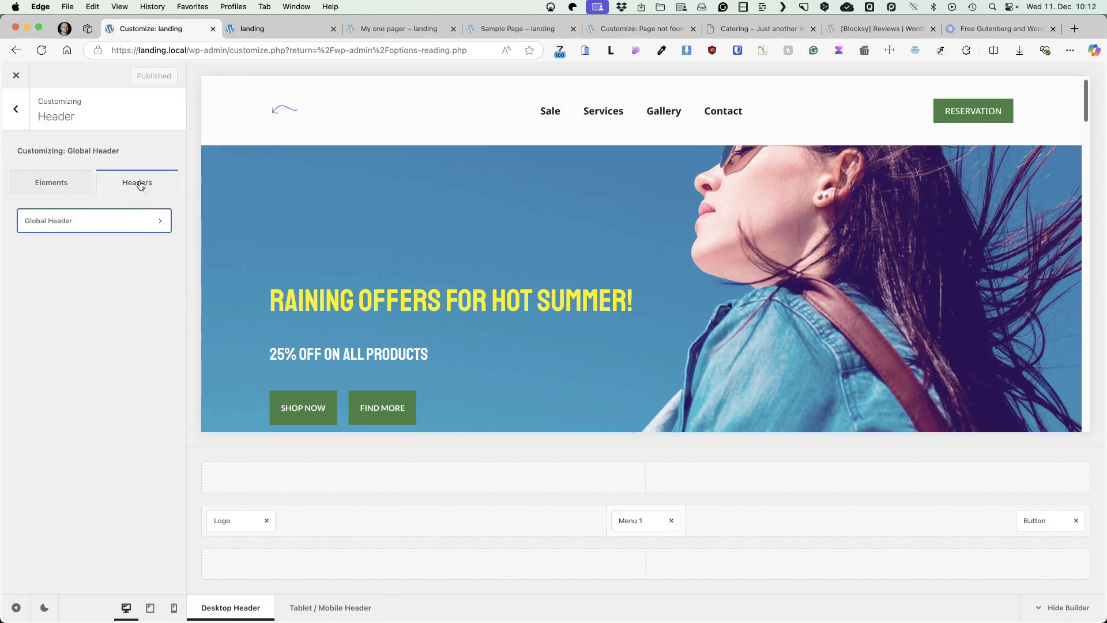
{"action": "left_click", "coordinate": [101, 224]}
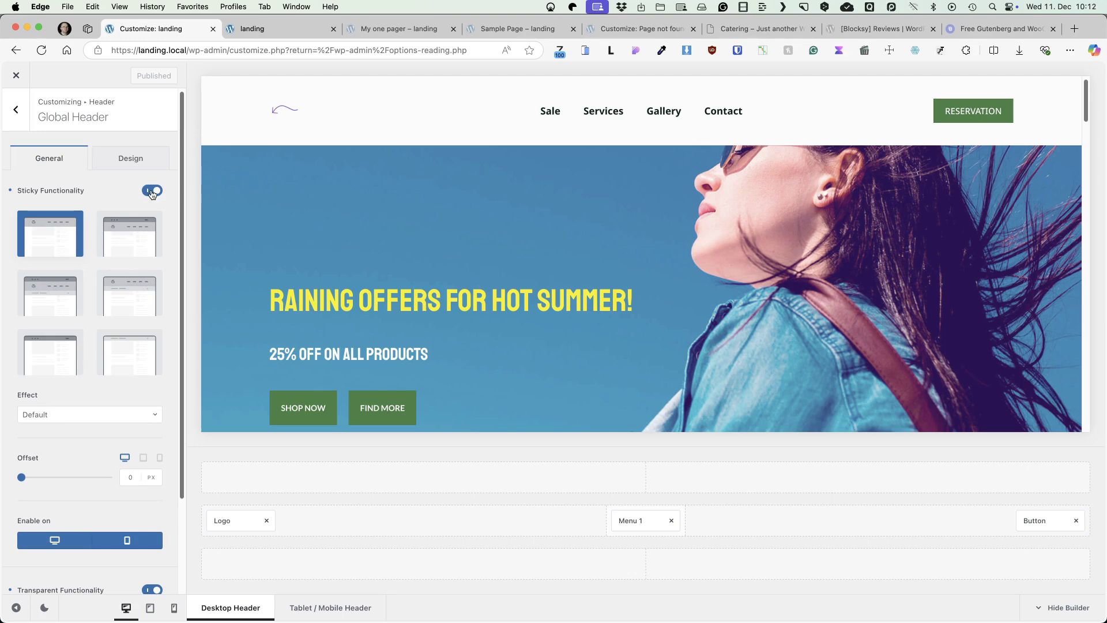
{"action": "scroll", "coordinate": [105, 358], "scroll_direction": "down", "scroll_amount": 4}
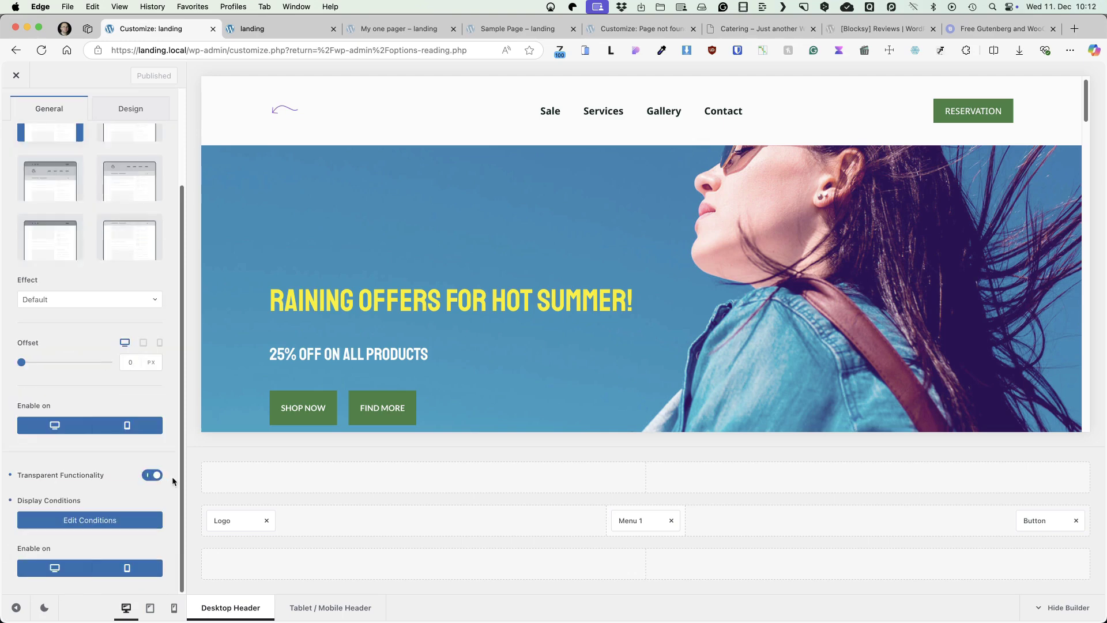
{"action": "left_click", "coordinate": [94, 520]}
{"action": "left_click", "coordinate": [715, 220]}
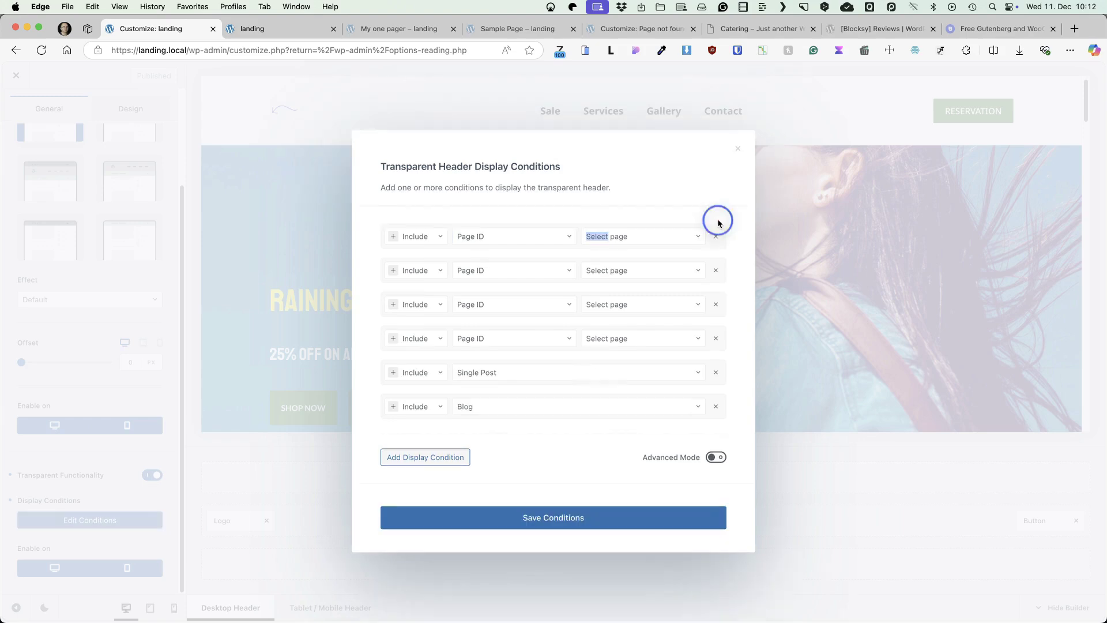
{"action": "left_click", "coordinate": [715, 236]}
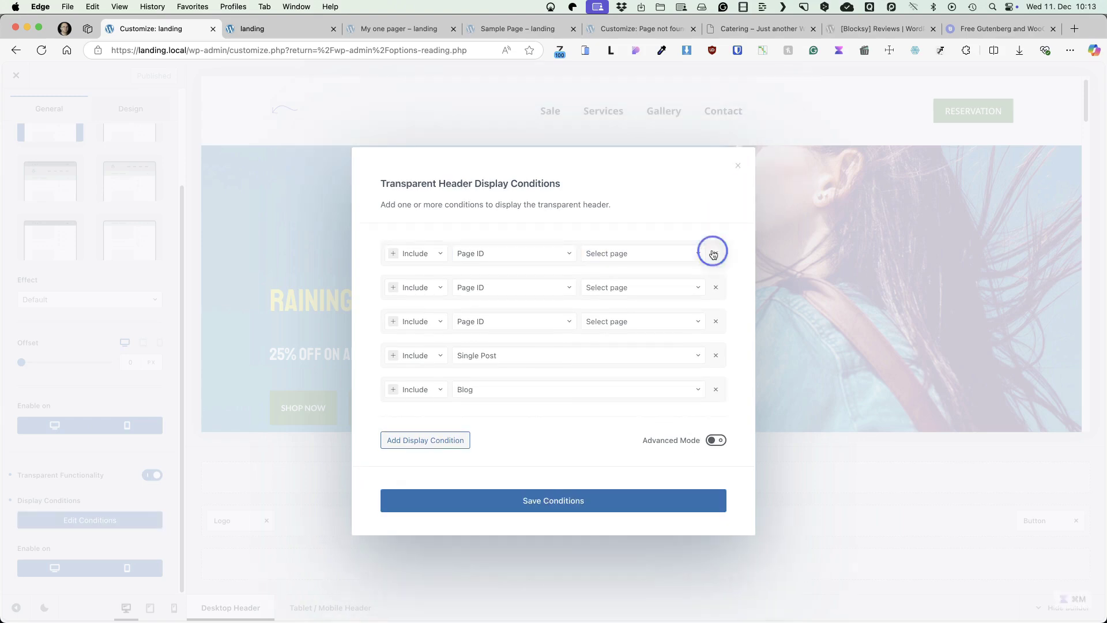
{"action": "left_click", "coordinate": [715, 253]}
{"action": "left_click", "coordinate": [715, 270]}
{"action": "left_click", "coordinate": [720, 288]}
{"action": "left_click", "coordinate": [716, 304]}
Change the remaining transparent header condition to Entire Website, save the conditions and publish.
{"action": "left_click", "coordinate": [530, 321]}
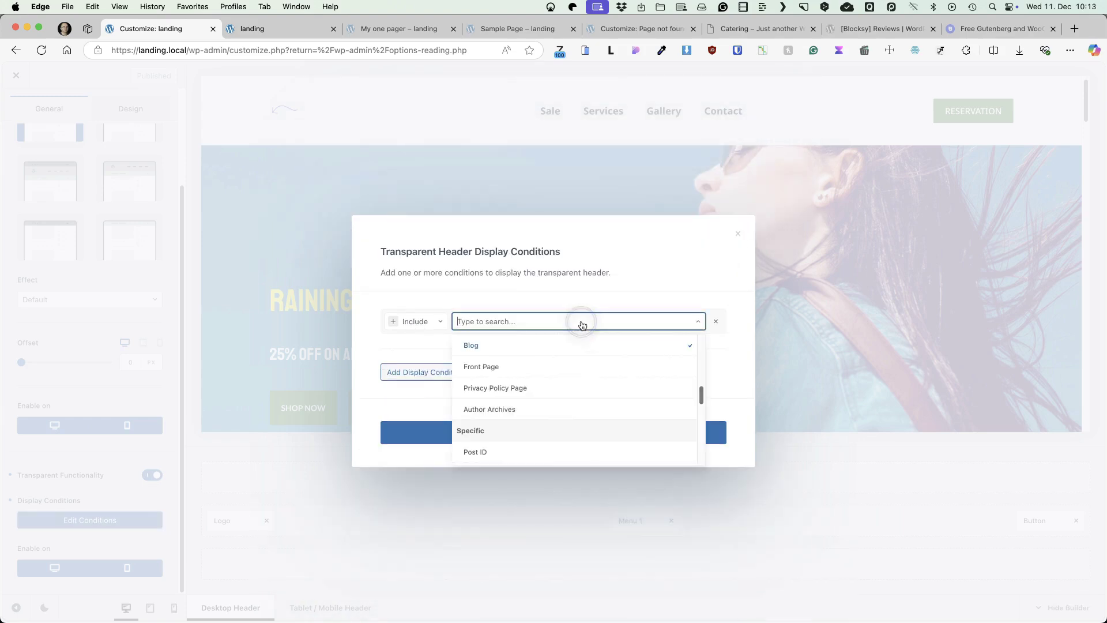
{"action": "left_click", "coordinate": [504, 341]}
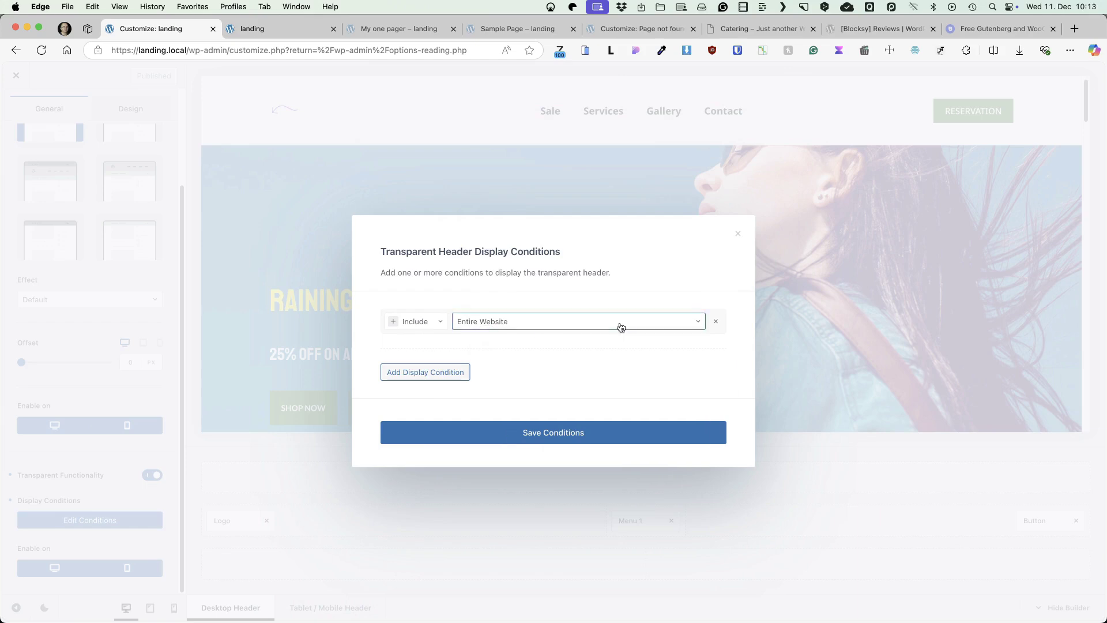
{"action": "left_click", "coordinate": [614, 433]}
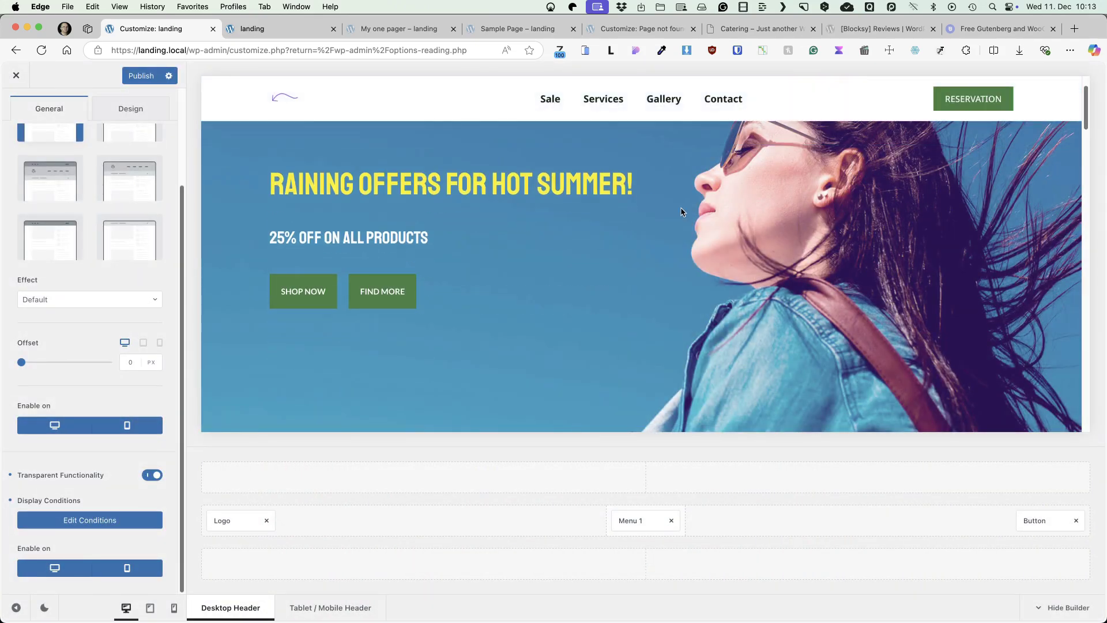
{"action": "left_click", "coordinate": [138, 77]}
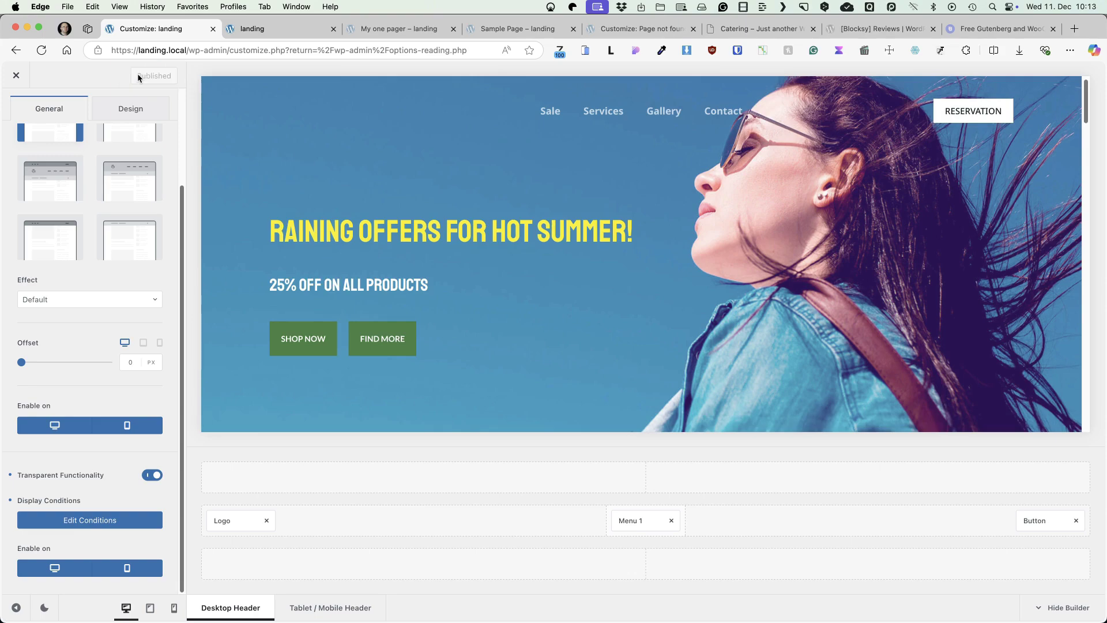
Reload the front-end homepage and test the Sale, Services, Gallery and Contact anchor links in the header menu.
{"action": "key", "text": "super+alt+Right"}
{"action": "key", "text": "super+r"}
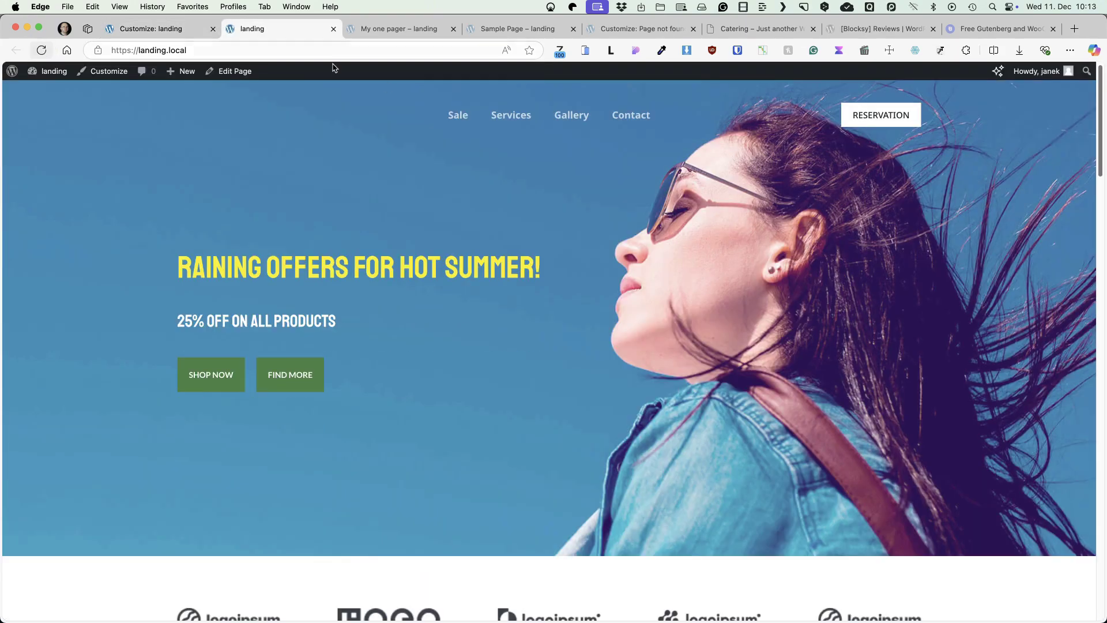
{"action": "left_click", "coordinate": [456, 115]}
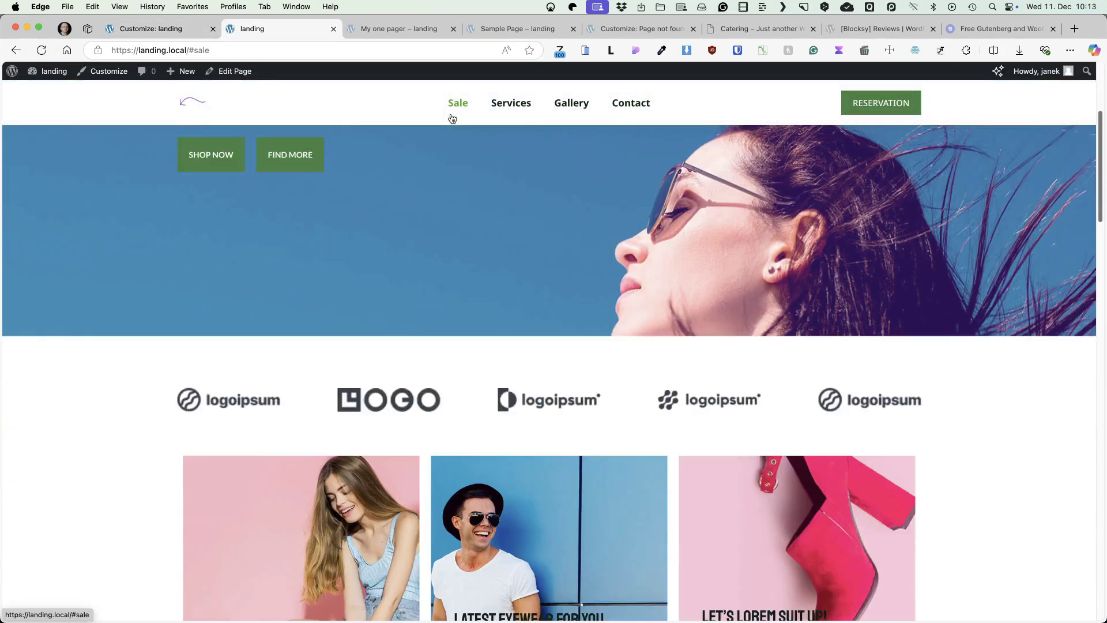
{"action": "left_click", "coordinate": [508, 106]}
{"action": "left_click", "coordinate": [571, 106]}
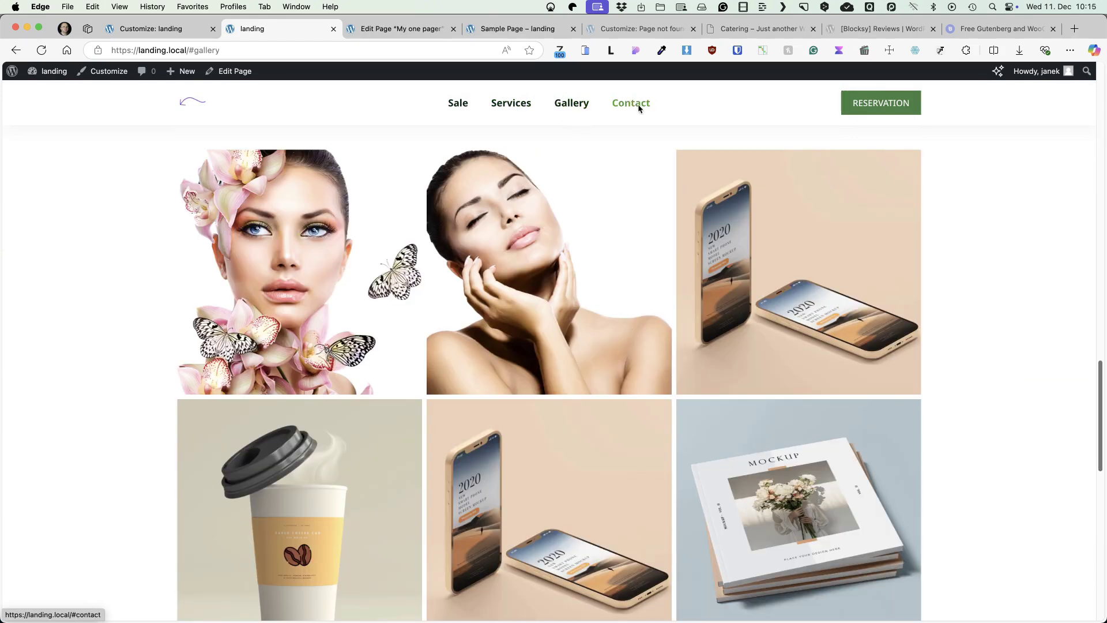
{"action": "left_click", "coordinate": [637, 108]}
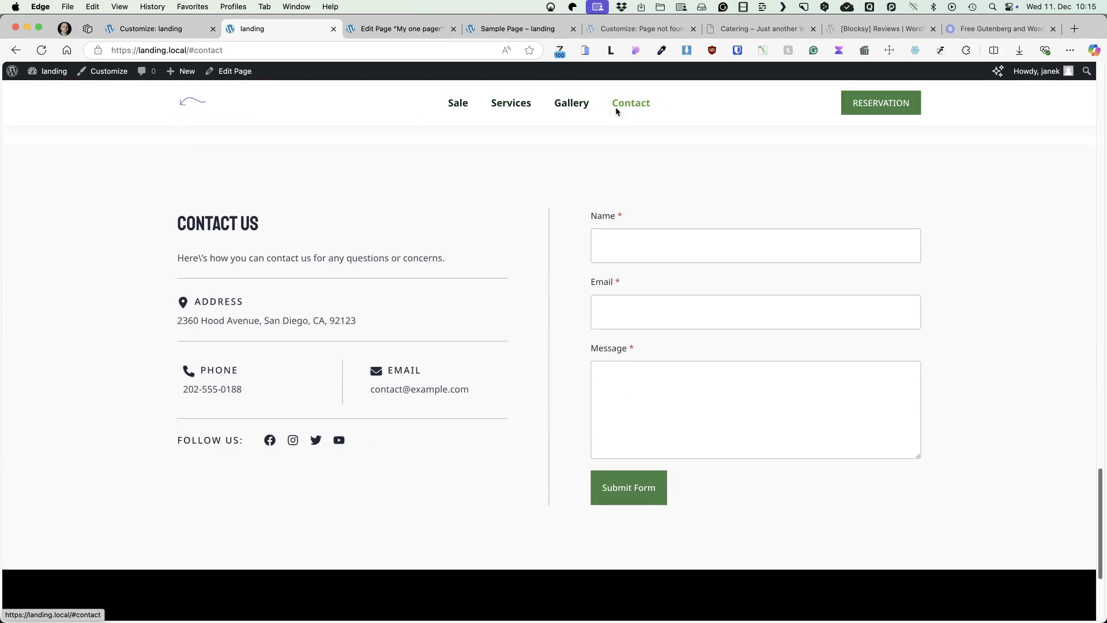
{"action": "scroll", "coordinate": [219, 208], "scroll_direction": "down", "scroll_amount": 3}
{"action": "scroll", "coordinate": [222, 208], "scroll_direction": "up", "scroll_amount": 8}
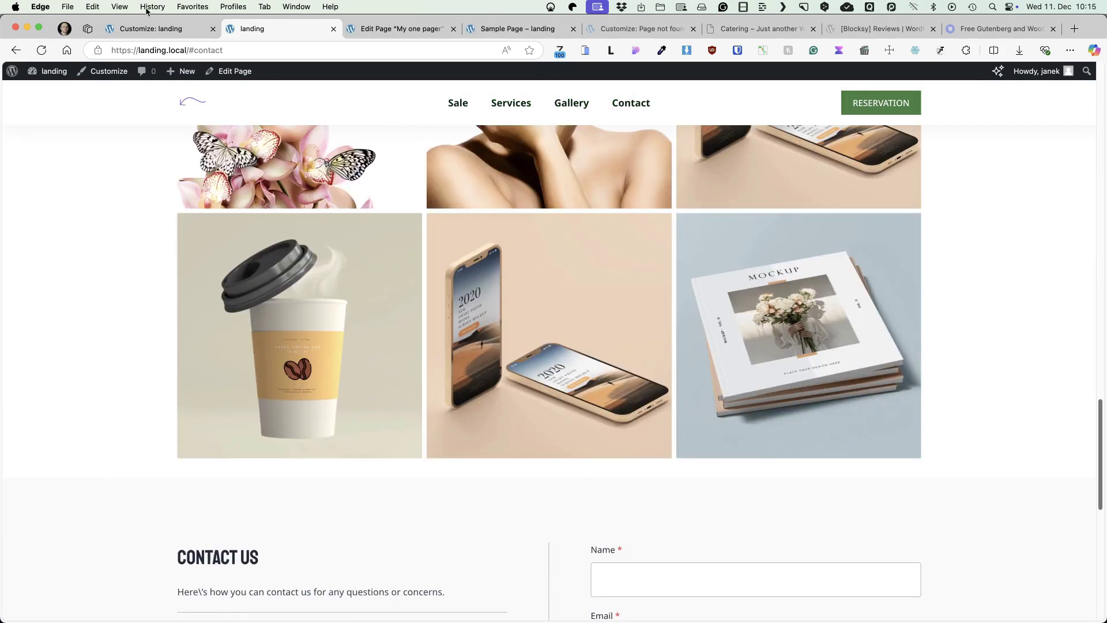
In the customizer's footer builder, remove Widget Areas 1 to 4 and the Copyright element, and publish.
{"action": "left_click", "coordinate": [135, 31]}
{"action": "scroll", "coordinate": [305, 303], "scroll_direction": "down", "scroll_amount": 10}
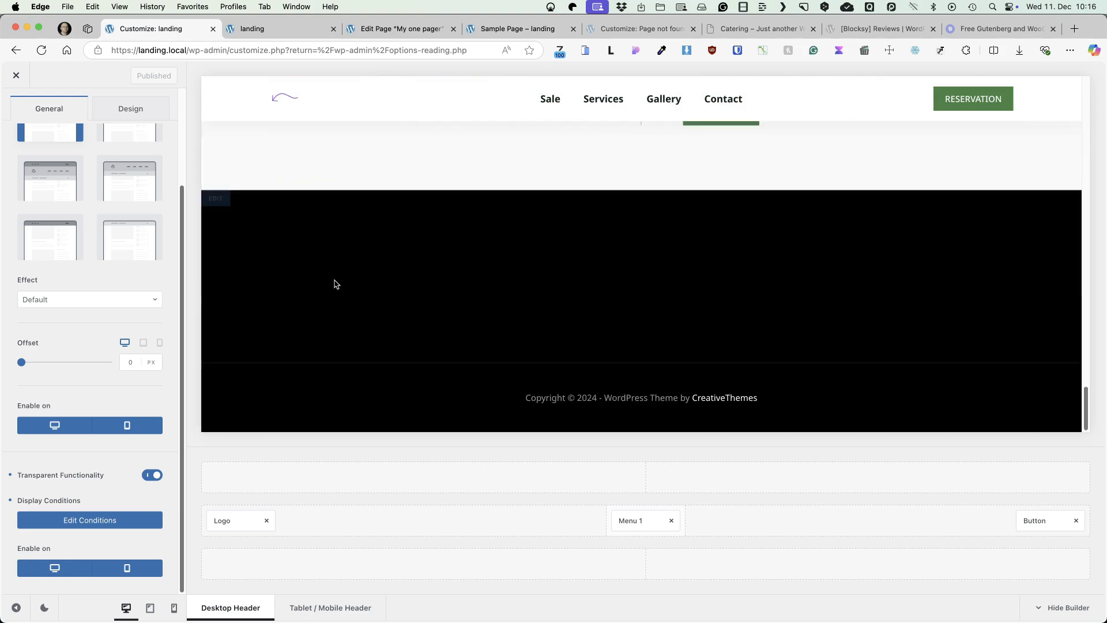
{"action": "left_click", "coordinate": [215, 197]}
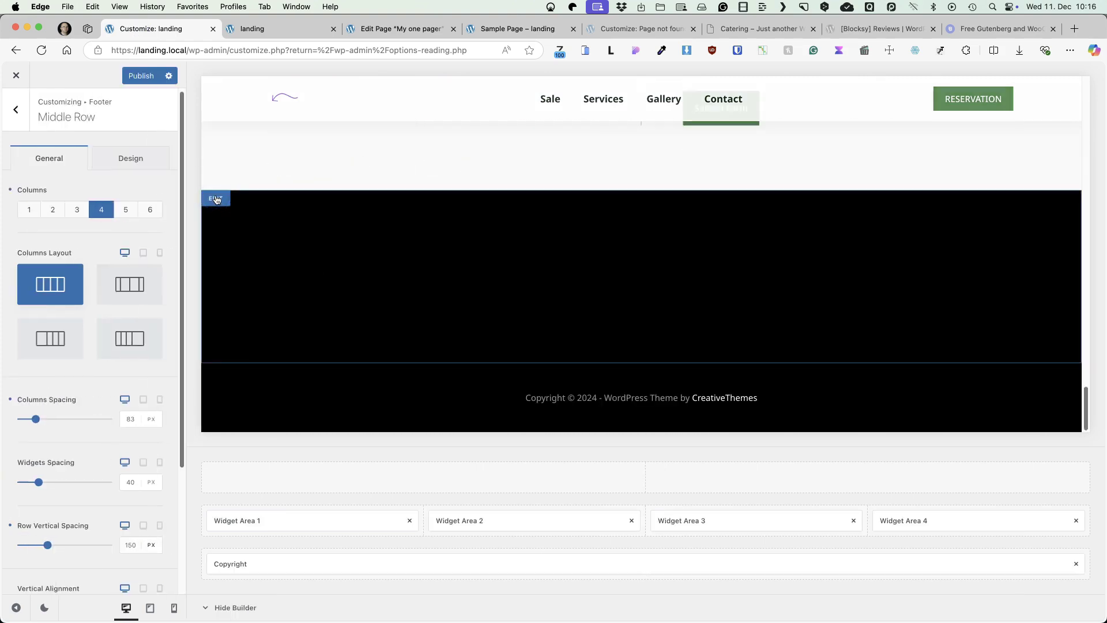
{"action": "left_click", "coordinate": [409, 520]}
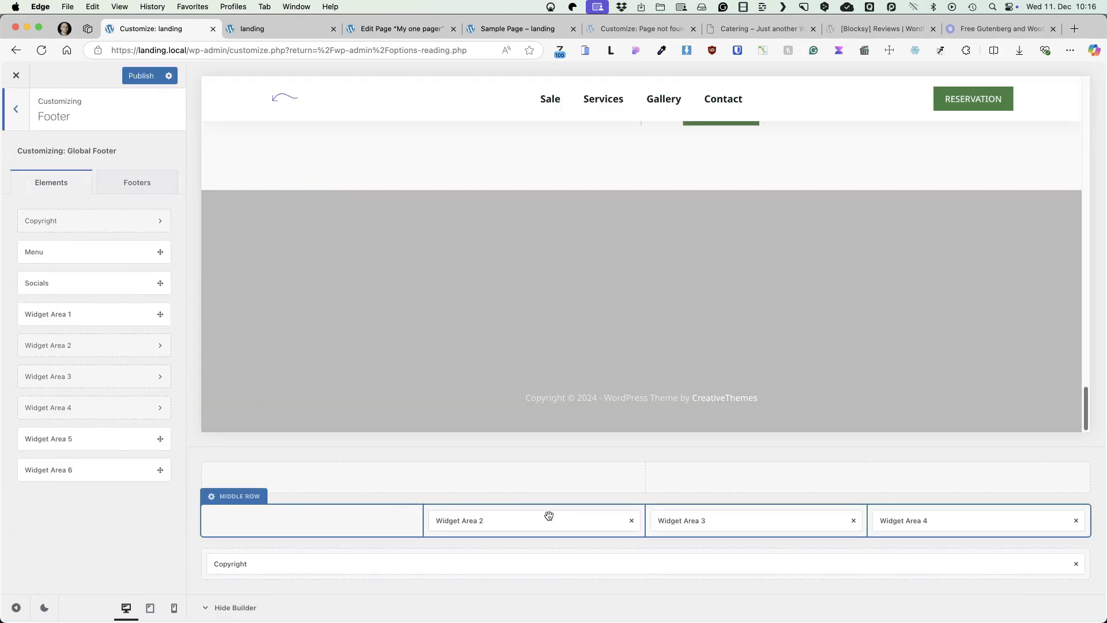
{"action": "left_click", "coordinate": [631, 520]}
{"action": "left_click", "coordinate": [854, 520]}
{"action": "left_click", "coordinate": [1076, 520]}
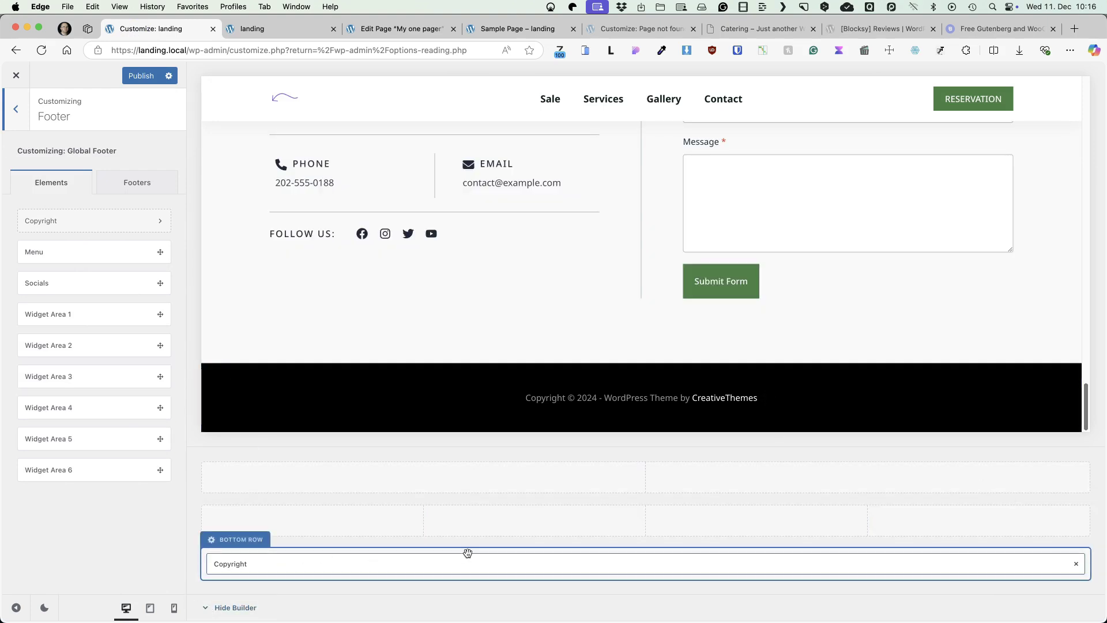
{"action": "left_click", "coordinate": [1078, 565]}
{"action": "left_click", "coordinate": [145, 79]}
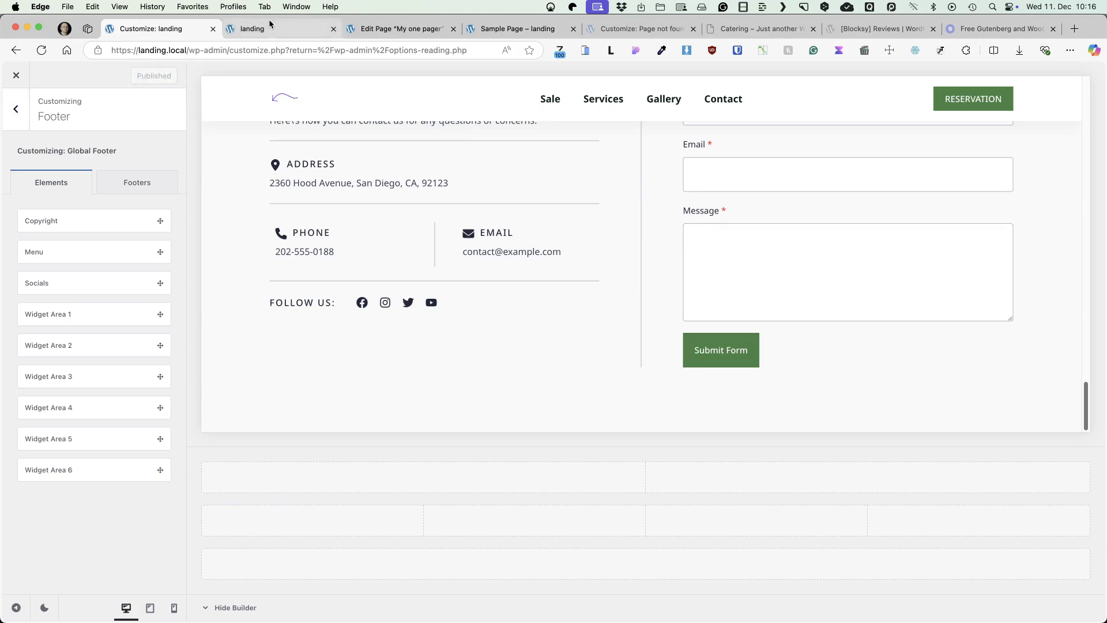
Reload the front-end homepage and check it from the contact section up to the hero.
{"action": "left_click", "coordinate": [266, 28]}
{"action": "left_click", "coordinate": [39, 50]}
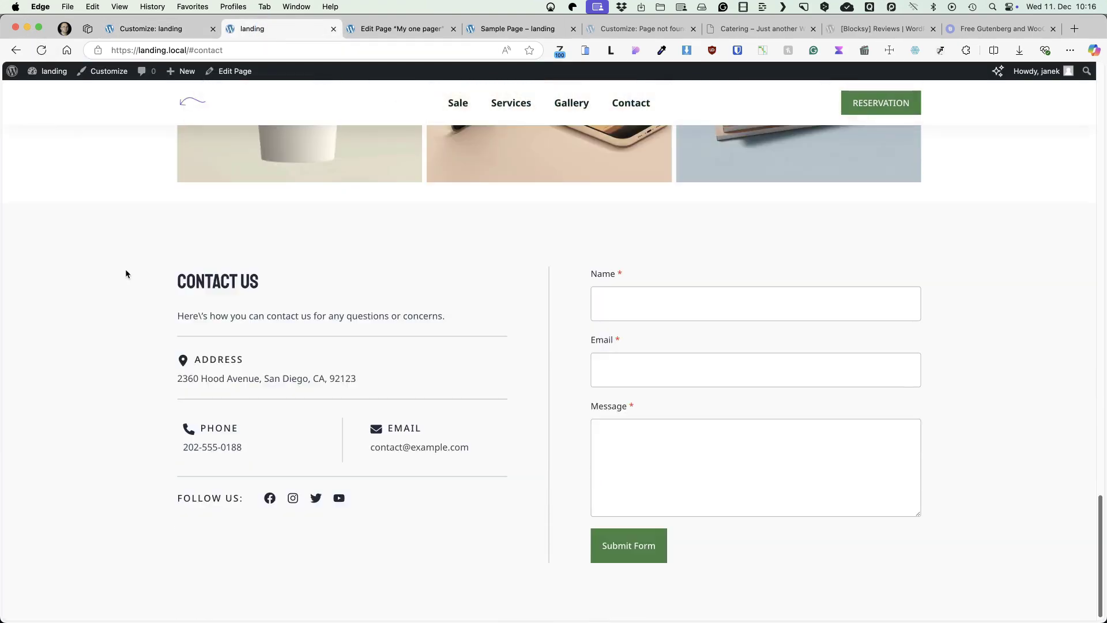
{"action": "scroll", "coordinate": [125, 269], "scroll_direction": "up", "scroll_amount": 15}
{"action": "scroll", "coordinate": [123, 273], "scroll_direction": "up", "scroll_amount": 3}
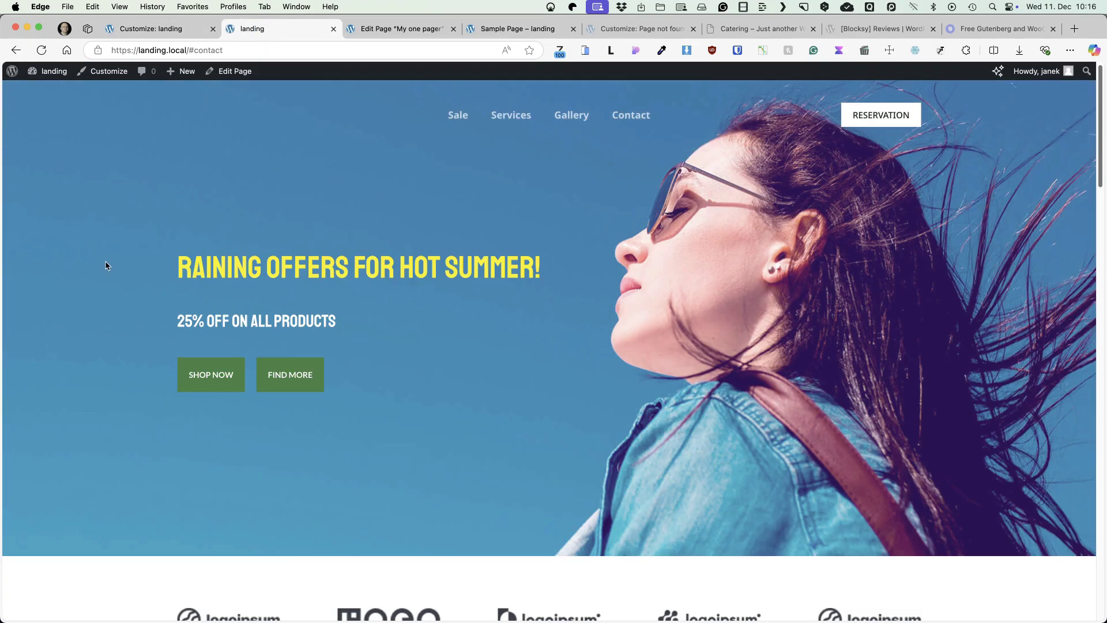
Back in the customizer, set the header button's label to "GET IN TOUCH" and its link to #contact.
{"action": "left_click", "coordinate": [182, 33]}
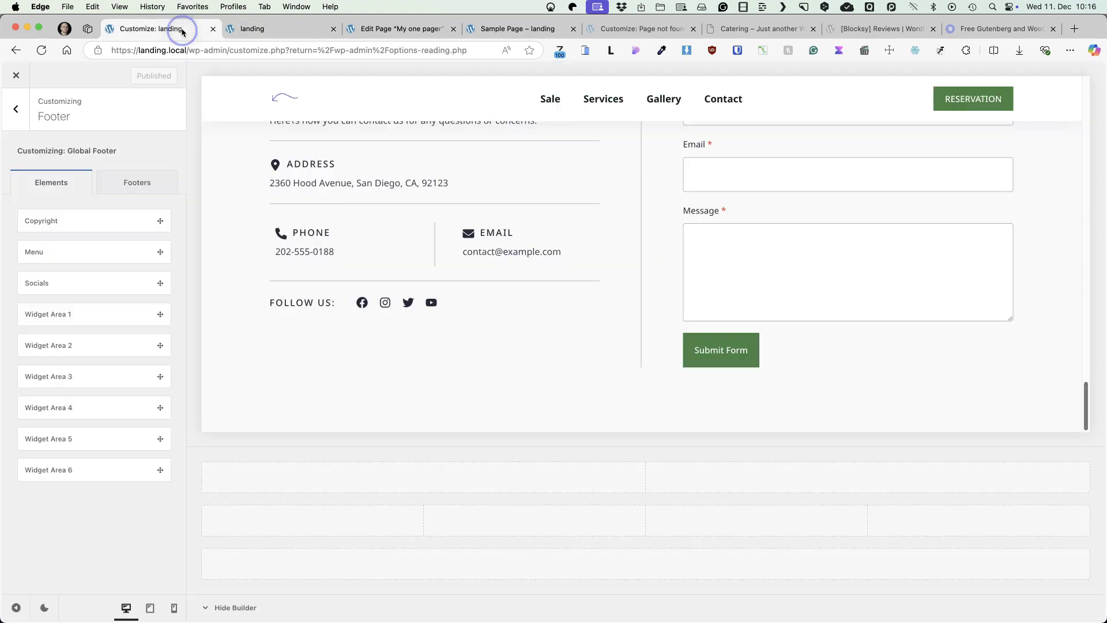
{"action": "scroll", "coordinate": [338, 151], "scroll_direction": "up", "scroll_amount": 10}
{"action": "left_click", "coordinate": [217, 85]}
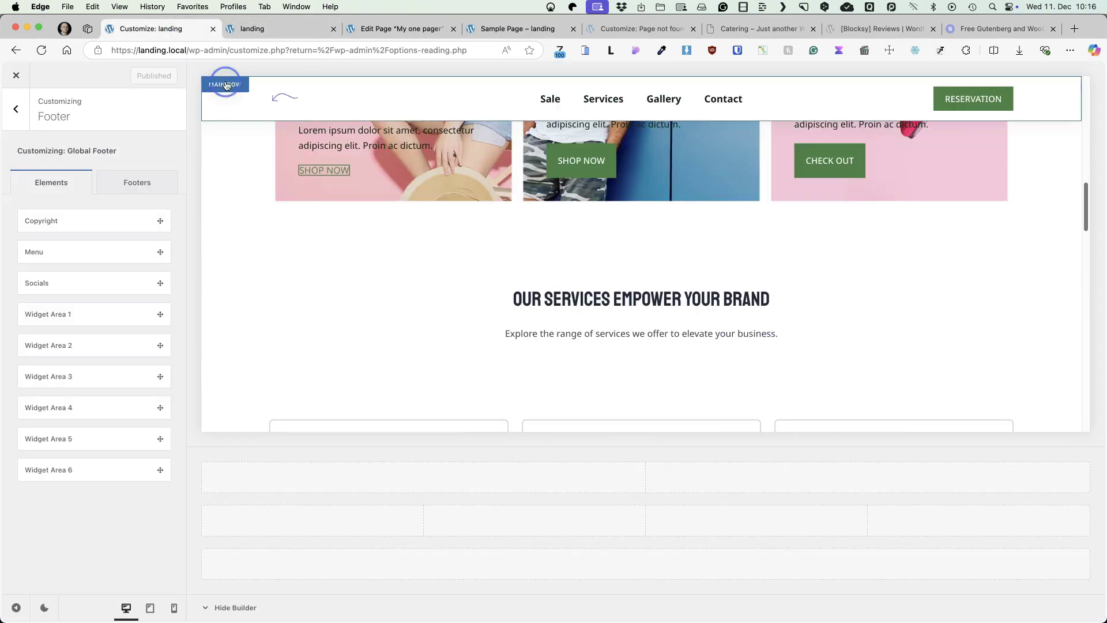
{"action": "left_click", "coordinate": [1048, 521]}
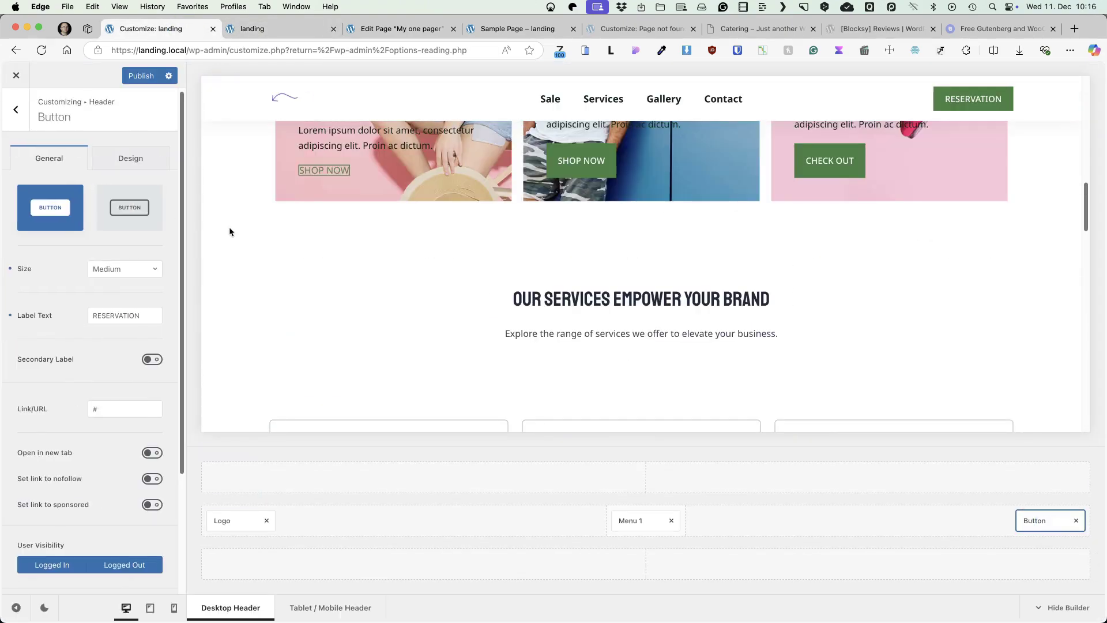
{"action": "left_click_drag", "start_coordinate": [154, 315], "coordinate": [75, 305]}
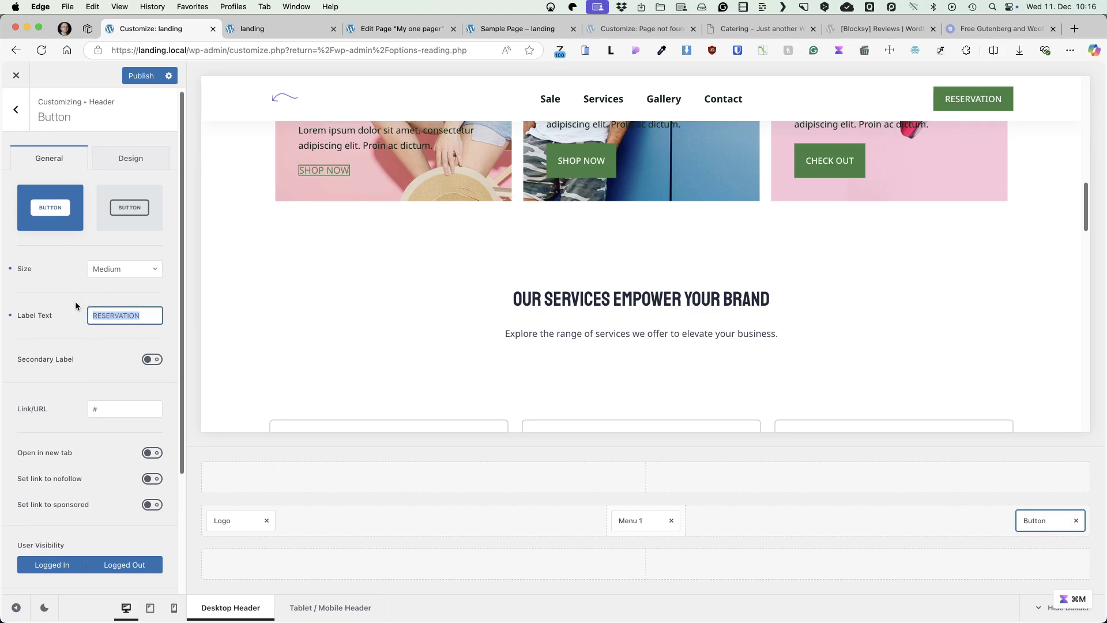
{"action": "type", "text": "GET IN TOUCH"}
{"action": "left_click", "coordinate": [139, 405]}
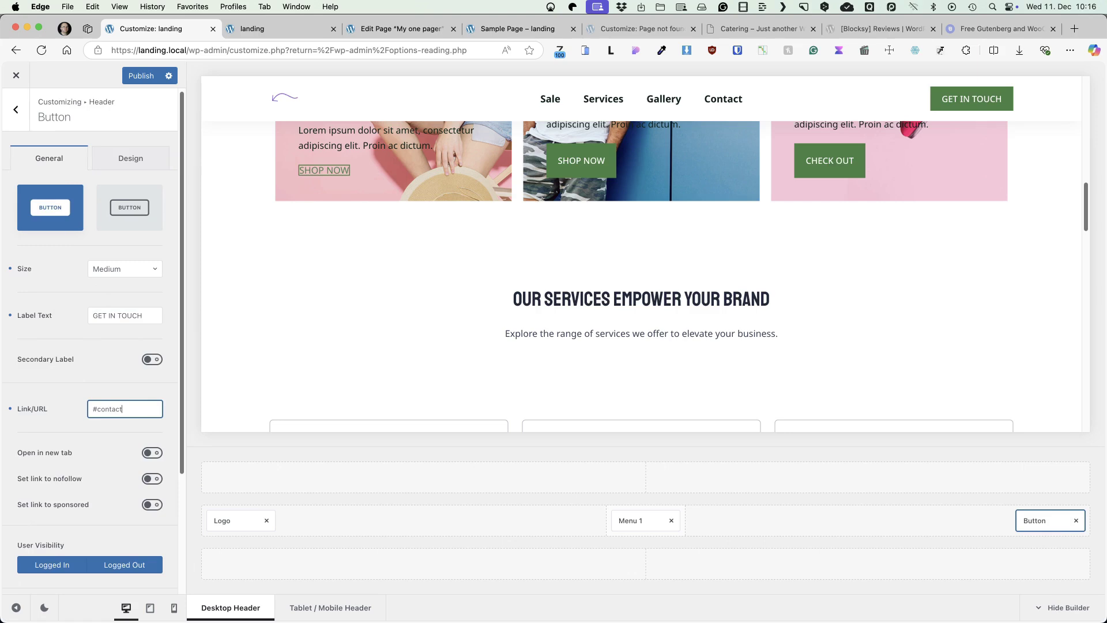
Set the header button's transparent-state colour to #fff000 and publish the changes.
{"action": "left_click", "coordinate": [135, 161]}
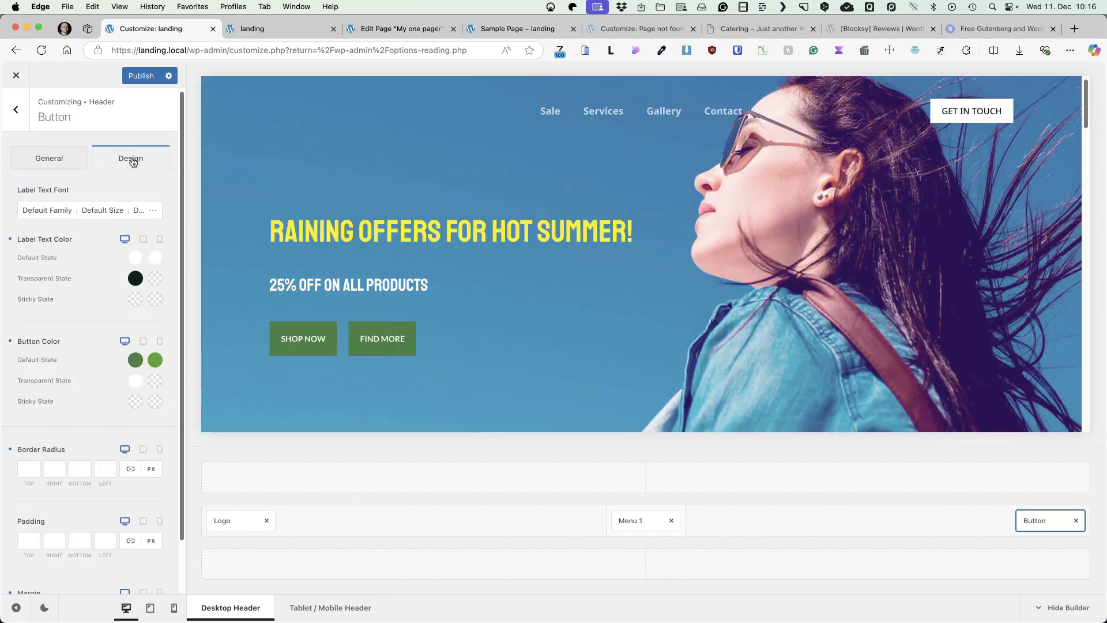
{"action": "left_click", "coordinate": [135, 380]}
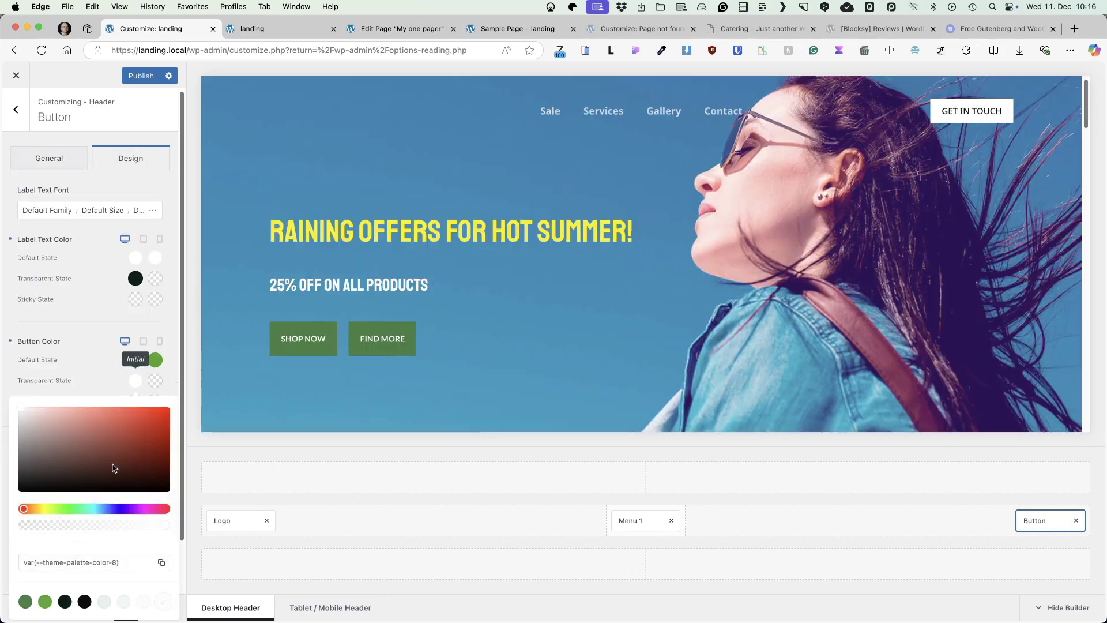
{"action": "left_click_drag", "start_coordinate": [133, 560], "coordinate": [2, 546]}
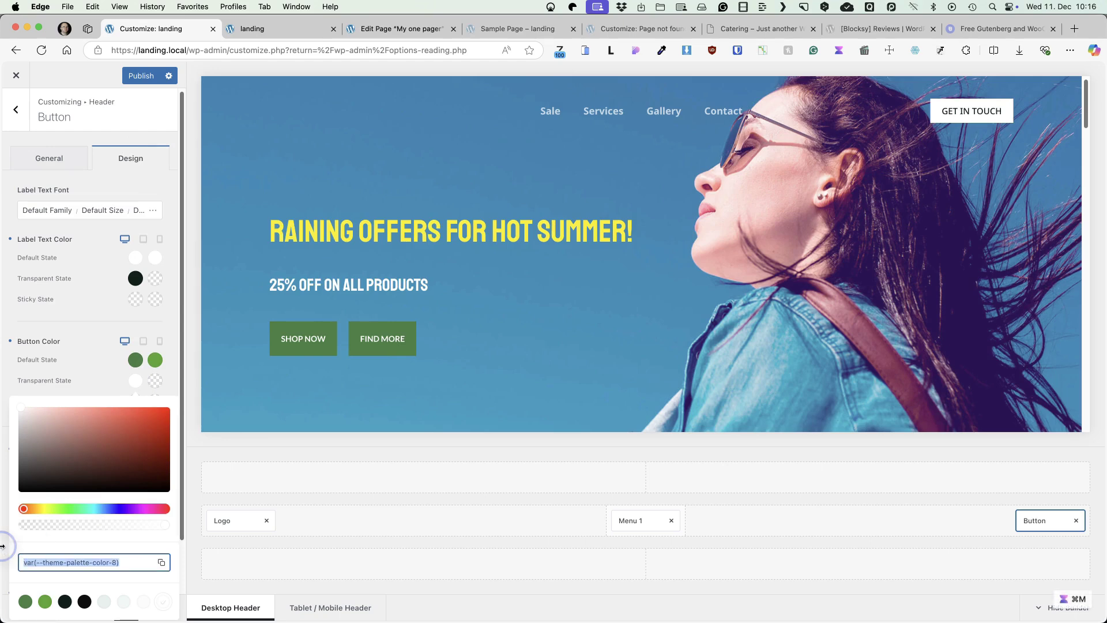
{"action": "type", "text": "#fff000"}
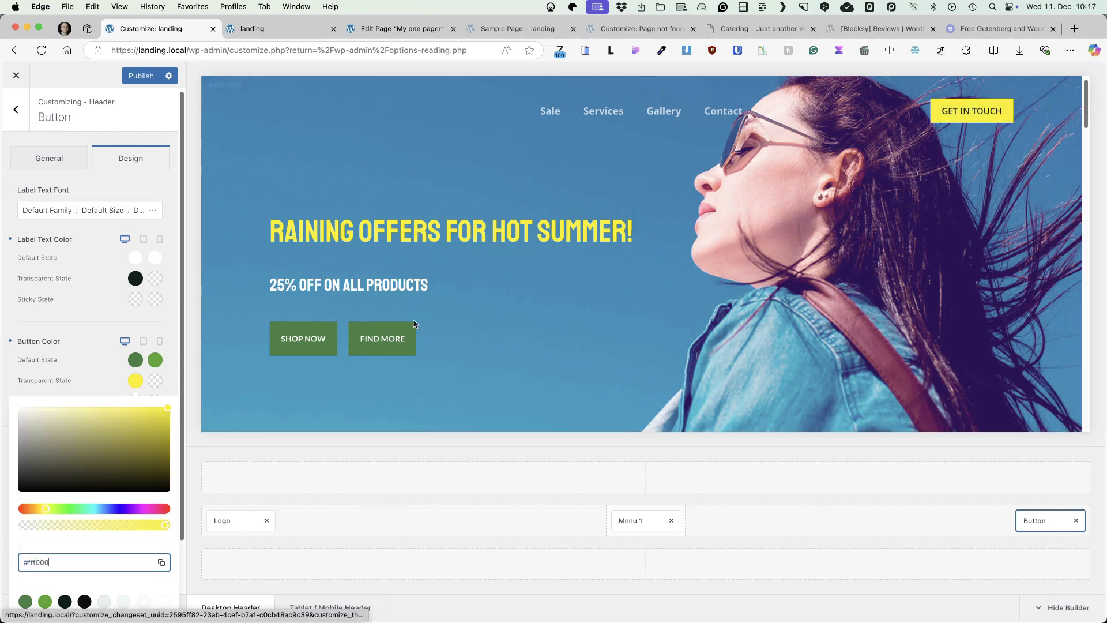
{"action": "left_click", "coordinate": [139, 75]}
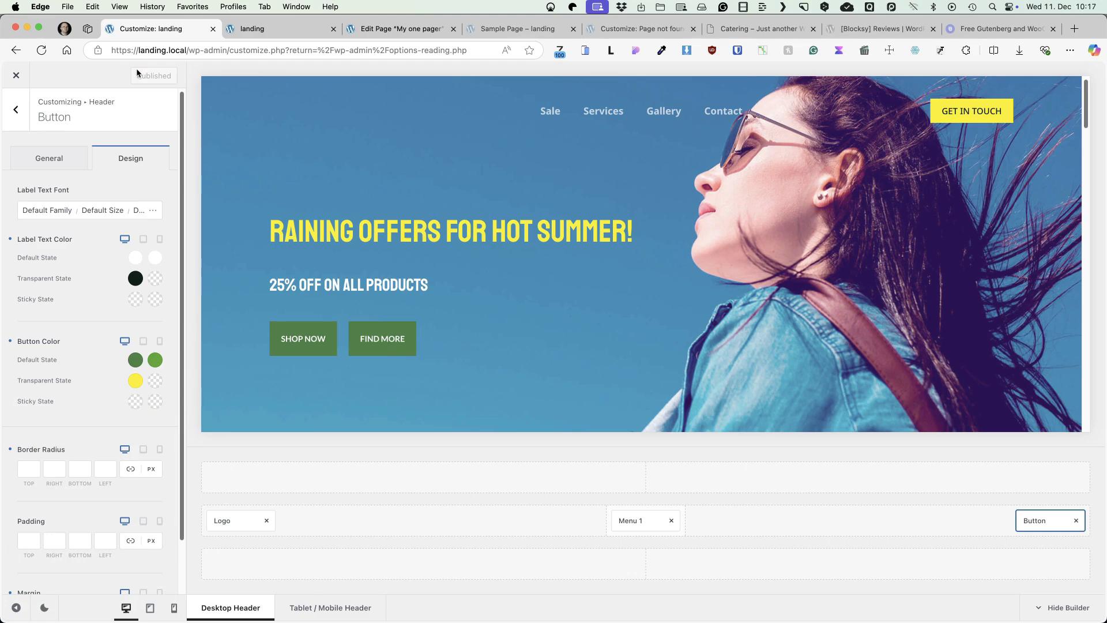
From the header logo's settings, upload logo-dark.png and logo-light.png from the Downloads folder to the media library.
{"action": "left_click", "coordinate": [236, 520]}
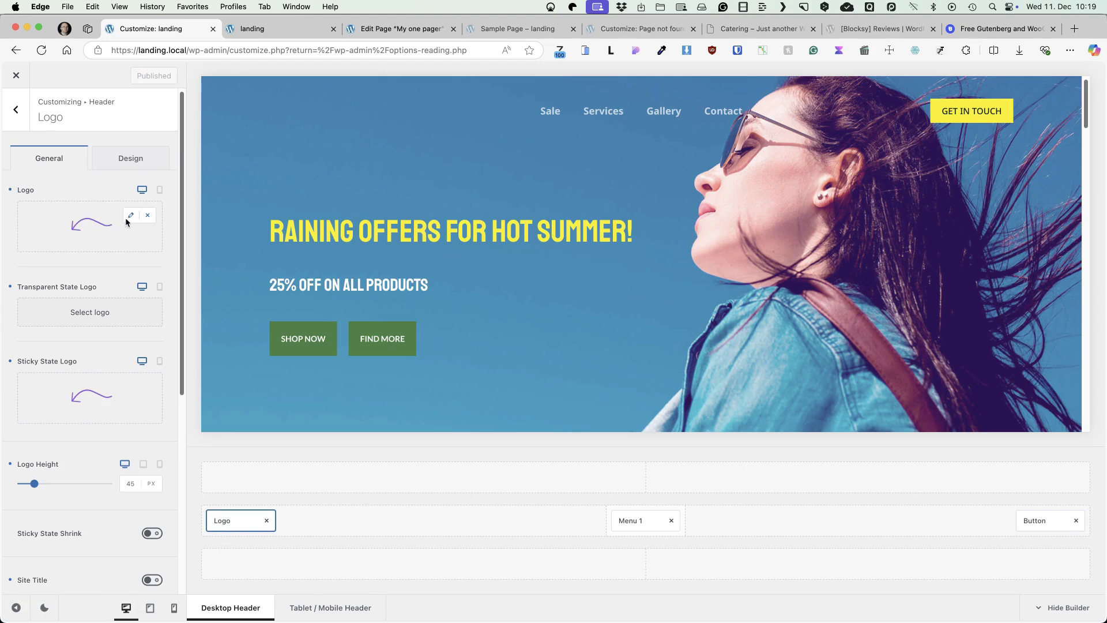
{"action": "left_click", "coordinate": [127, 217]}
{"action": "left_click", "coordinate": [41, 118]}
{"action": "left_click", "coordinate": [551, 321]}
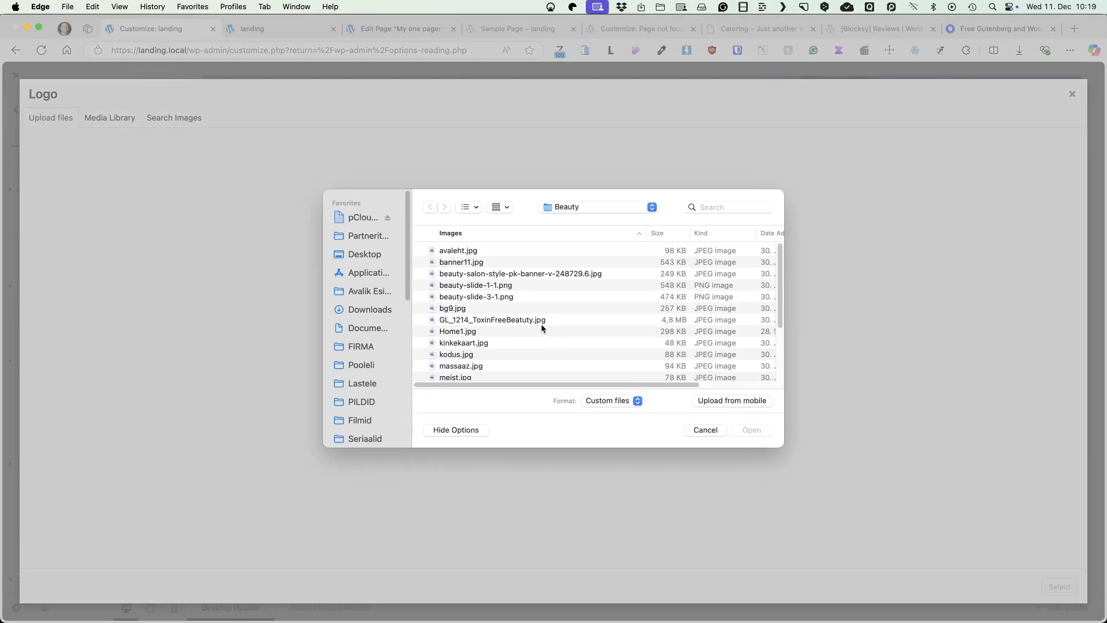
{"action": "left_click", "coordinate": [366, 311]}
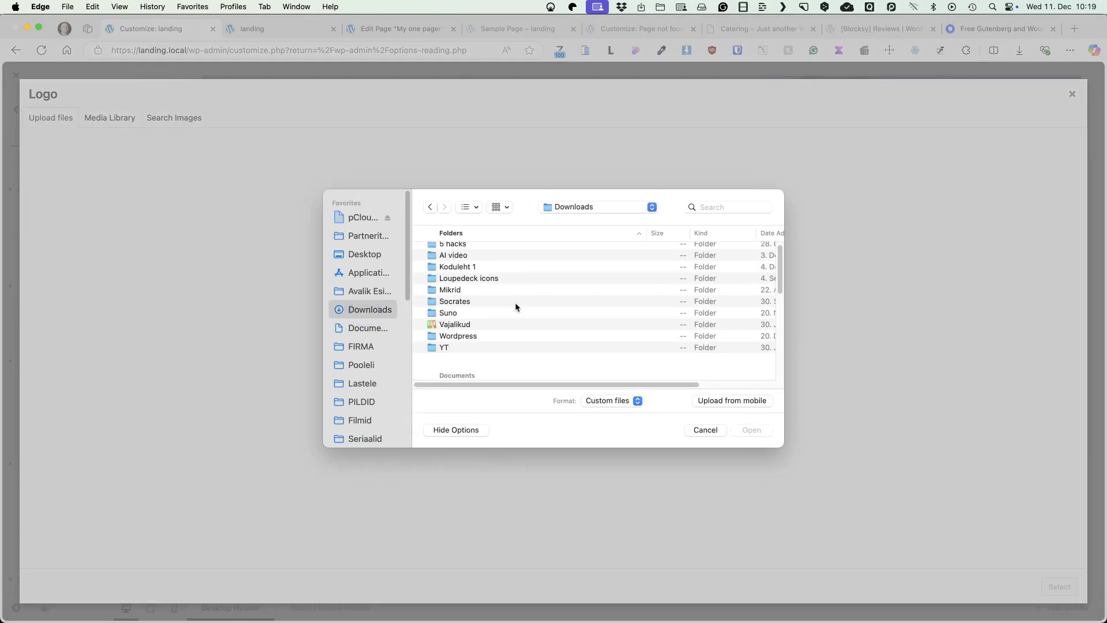
{"action": "scroll", "coordinate": [514, 302], "scroll_direction": "down", "scroll_amount": 5}
{"action": "left_click", "coordinate": [478, 343]}
{"action": "left_click", "coordinate": [479, 350], "text": "shift"}
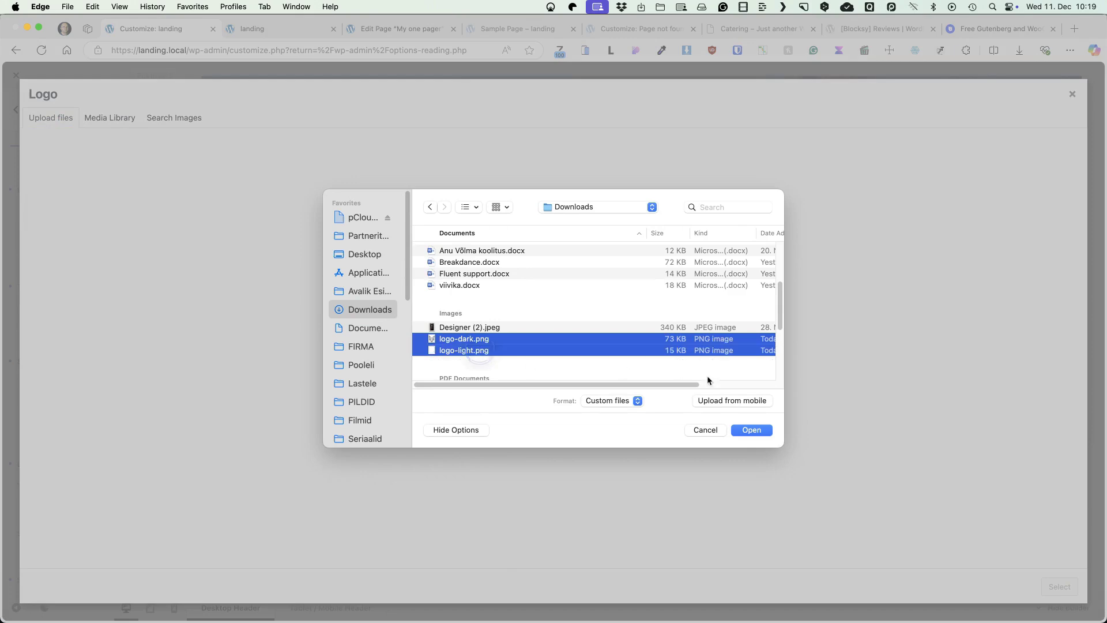
{"action": "left_click", "coordinate": [751, 430]}
{"action": "key", "text": "Escape"}
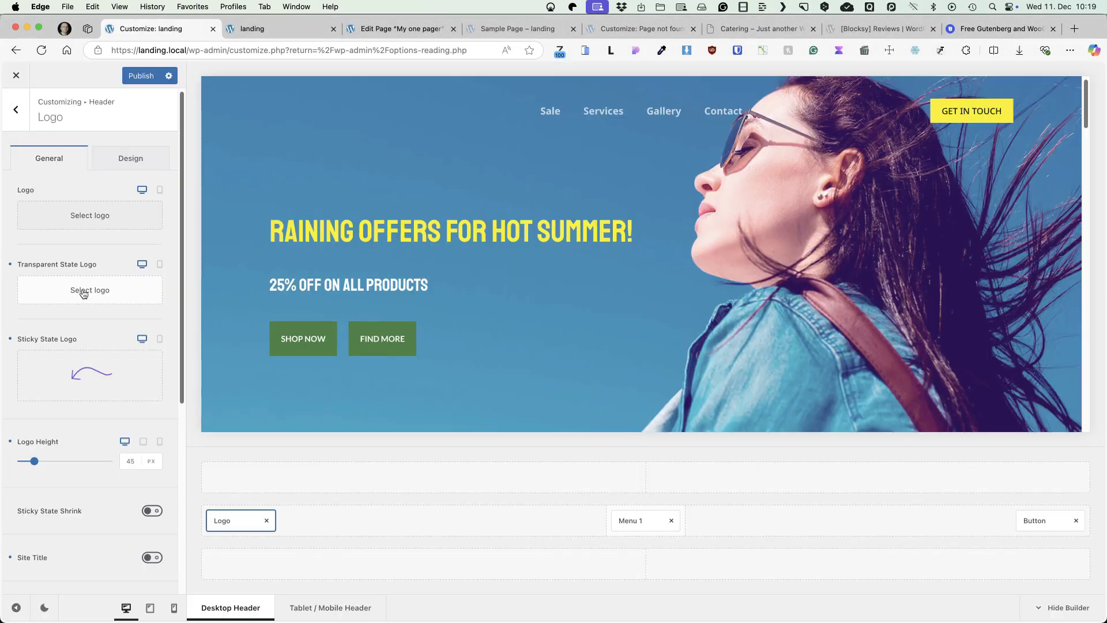
Assign logo-light.png as the transparent state logo and set the logo height to 60 px.
{"action": "left_click", "coordinate": [84, 293]}
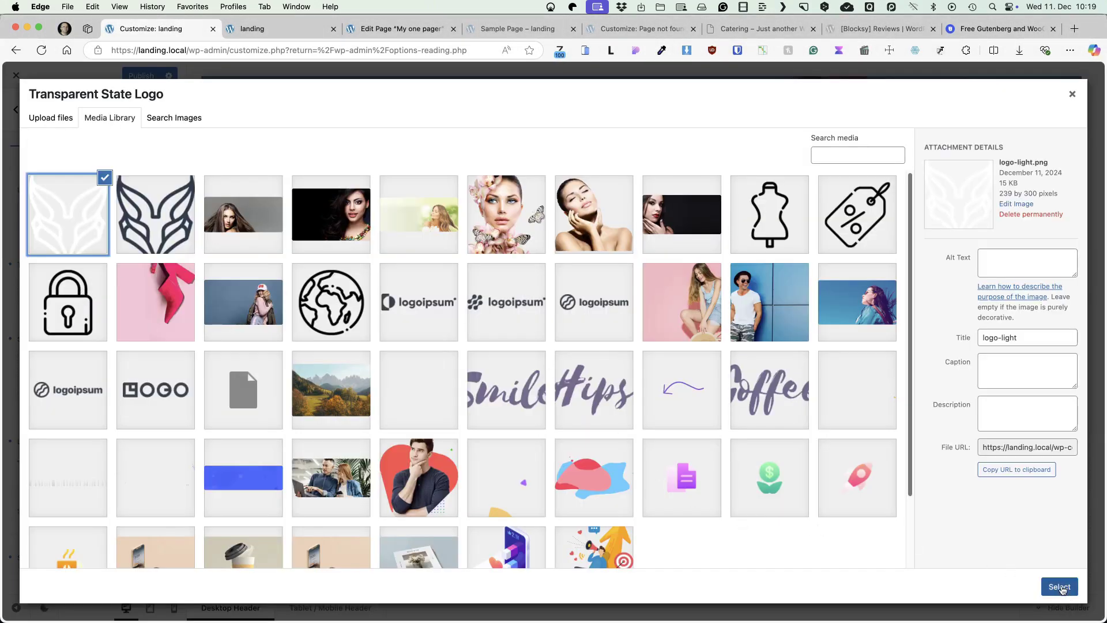
{"action": "left_click", "coordinate": [1059, 586]}
{"action": "double_click", "coordinate": [129, 500]}
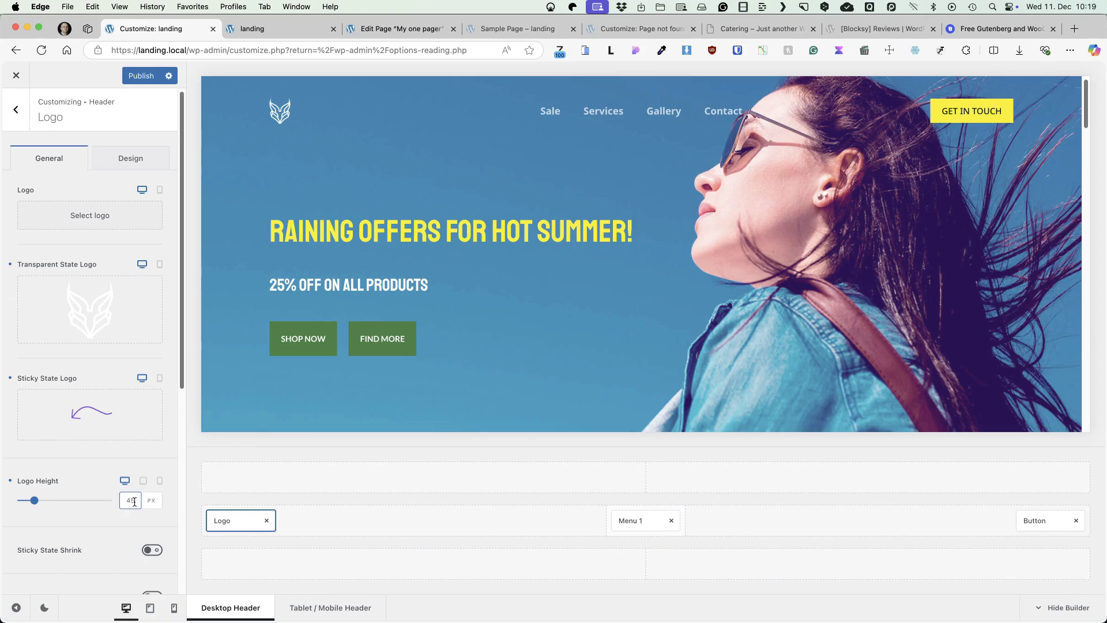
{"action": "type", "text": "60"}
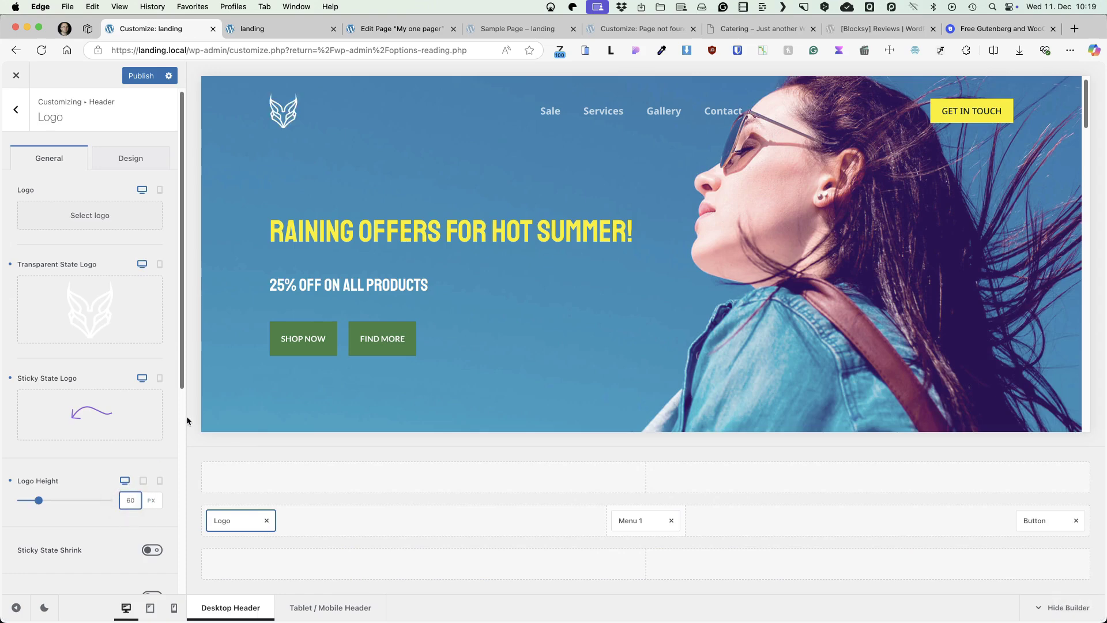
Assign logo-dark.png as both the sticky state logo and the default header logo.
{"action": "scroll", "coordinate": [334, 264], "scroll_direction": "down", "scroll_amount": 4}
{"action": "mouse_move", "coordinate": [97, 403]}
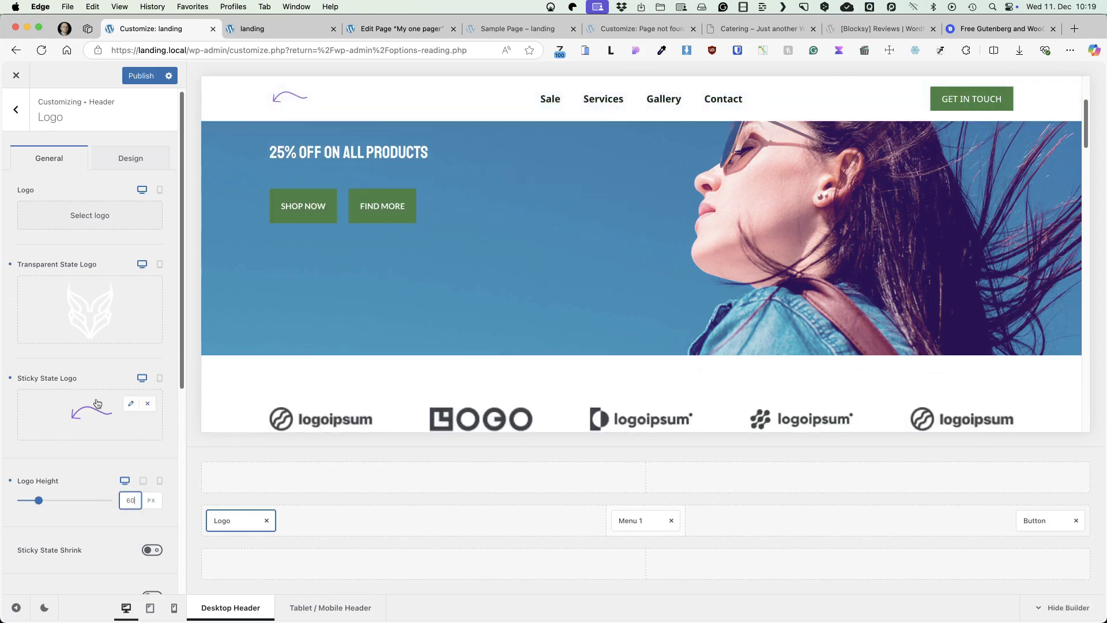
{"action": "left_click", "coordinate": [130, 403]}
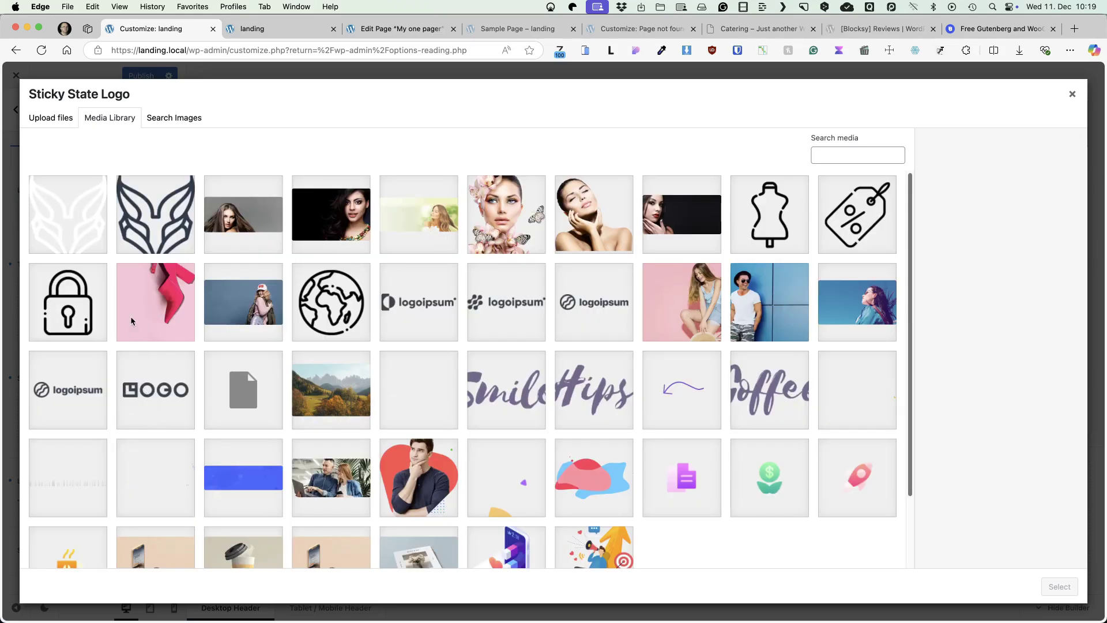
{"action": "left_click", "coordinate": [133, 235]}
{"action": "left_click", "coordinate": [1060, 587]}
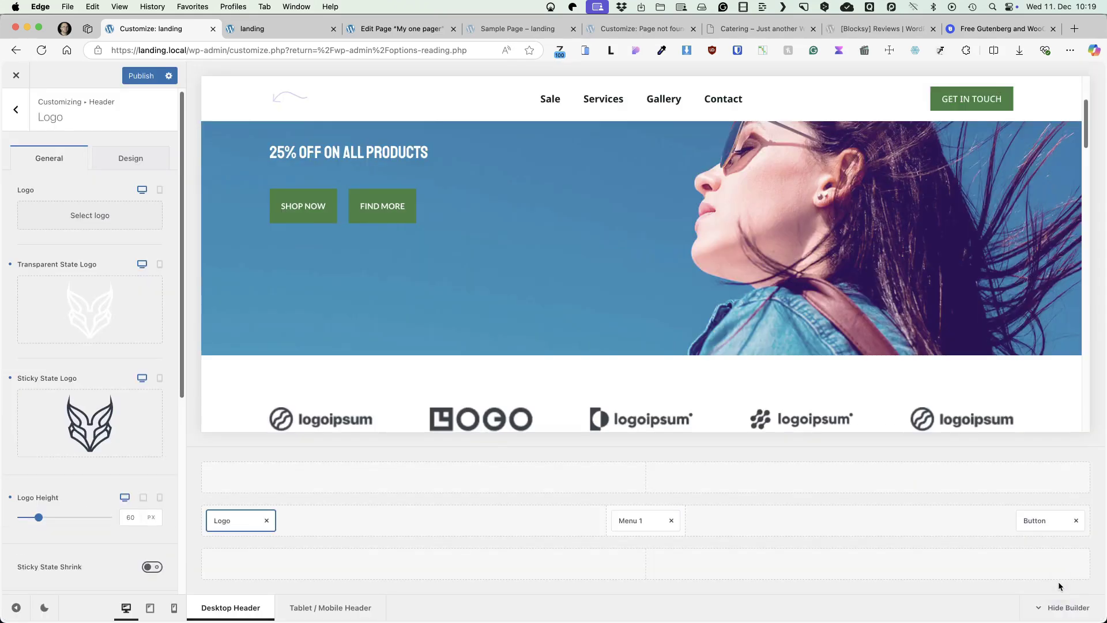
{"action": "left_click", "coordinate": [97, 216]}
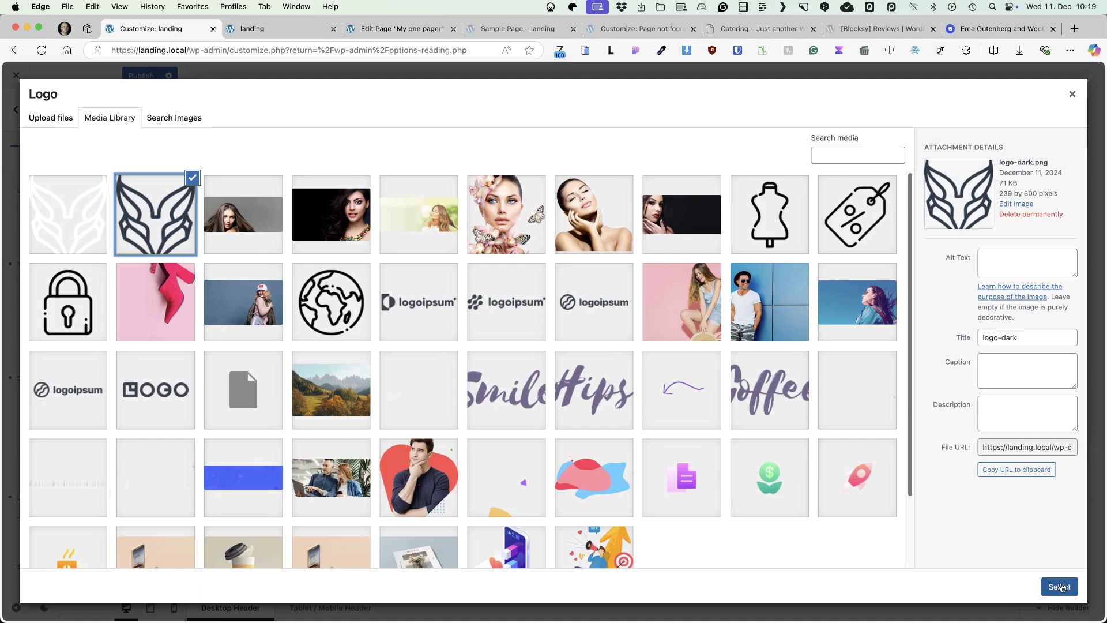
{"action": "left_click", "coordinate": [1060, 586]}
{"action": "scroll", "coordinate": [542, 225], "scroll_direction": "up", "scroll_amount": 10}
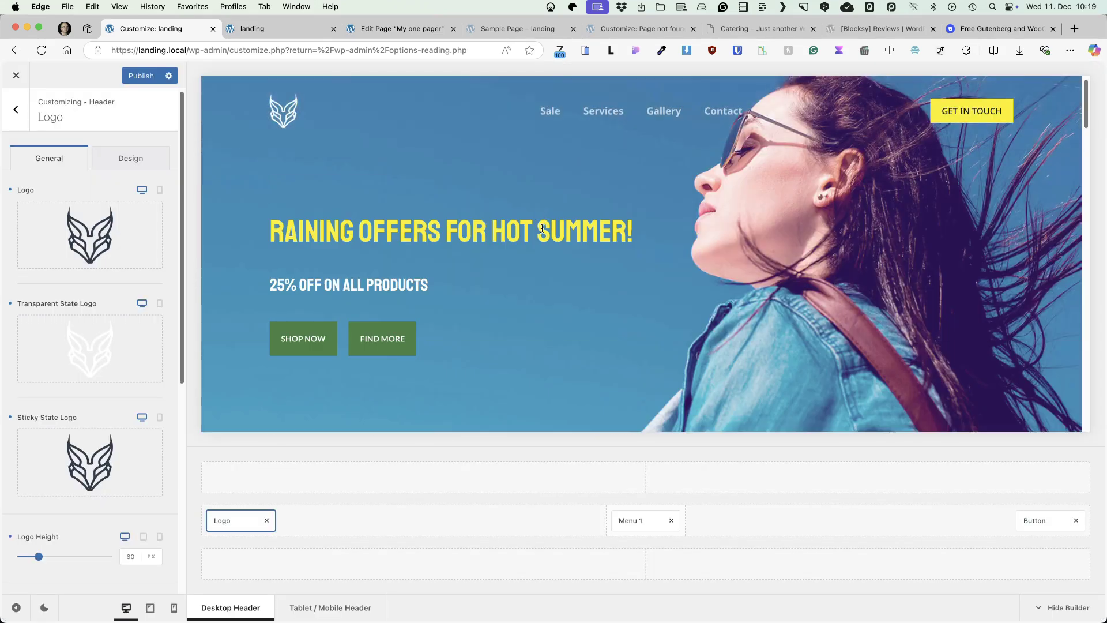
Make the header's Menu 1 text uppercase, set its transparent-state font colour to white (theme palette colour 8), and publish.
{"action": "left_click", "coordinate": [619, 519]}
{"action": "left_click", "coordinate": [122, 256]}
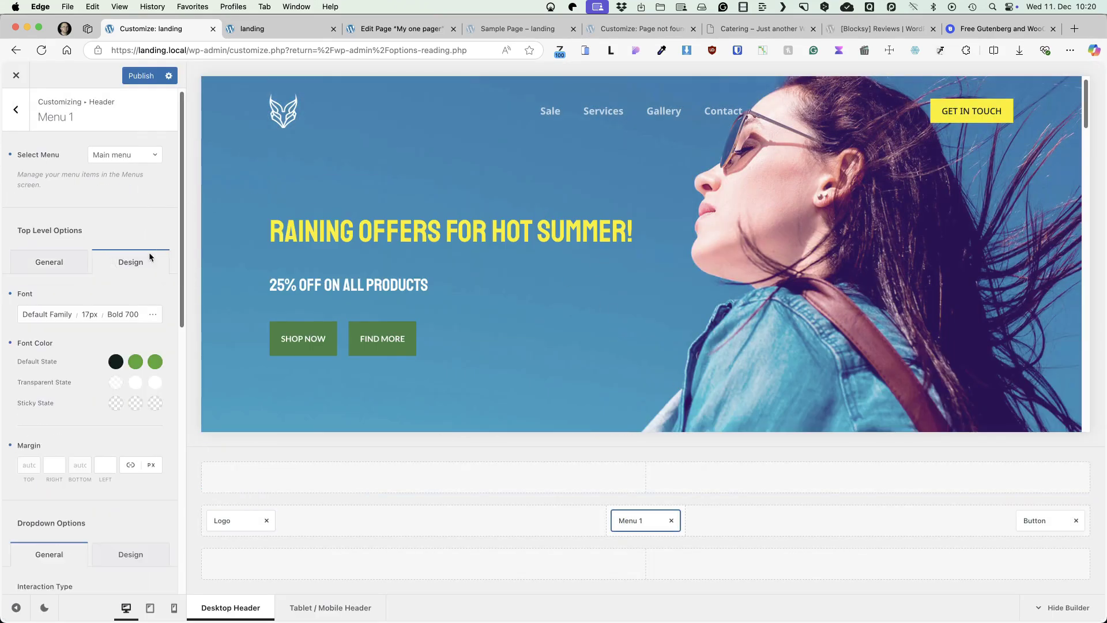
{"action": "left_click", "coordinate": [81, 316]}
{"action": "left_click", "coordinate": [67, 558]}
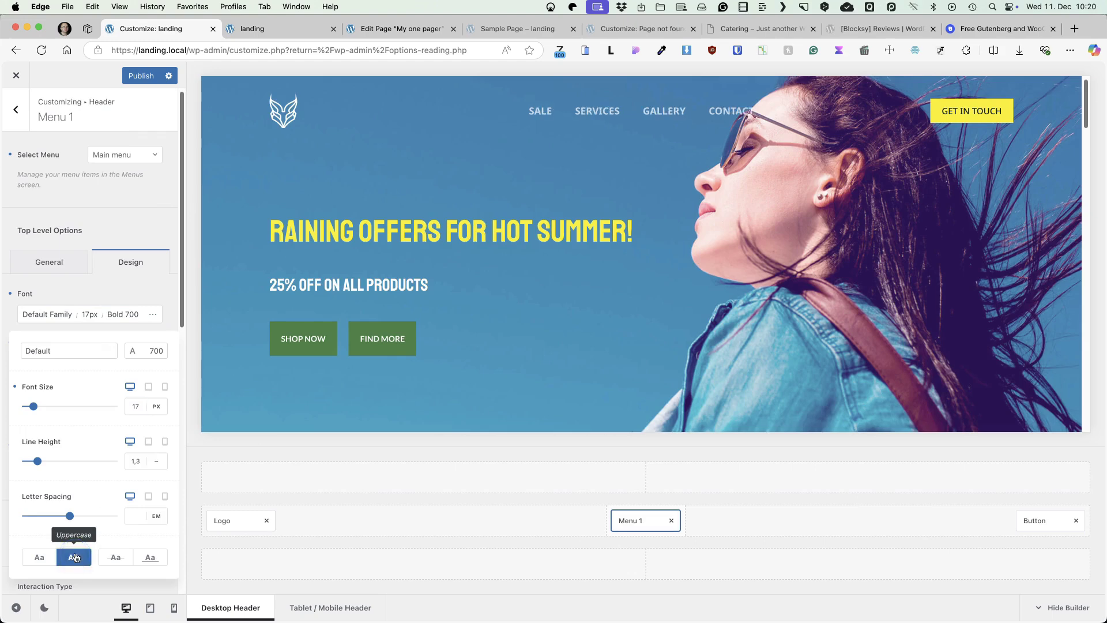
{"action": "left_click", "coordinate": [117, 386]}
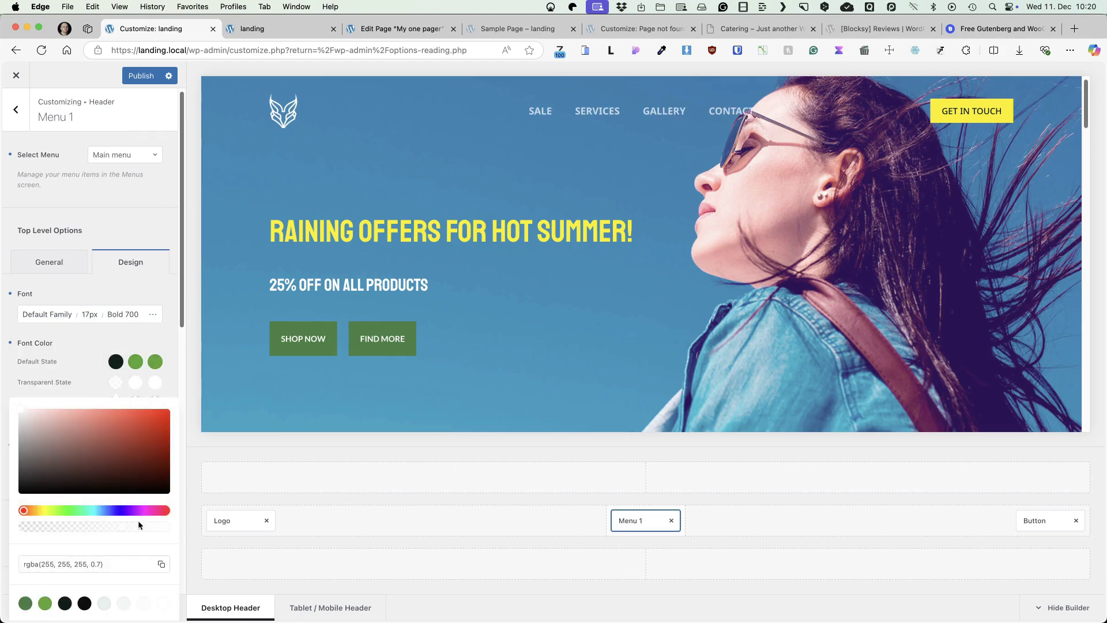
{"action": "left_click", "coordinate": [162, 602]}
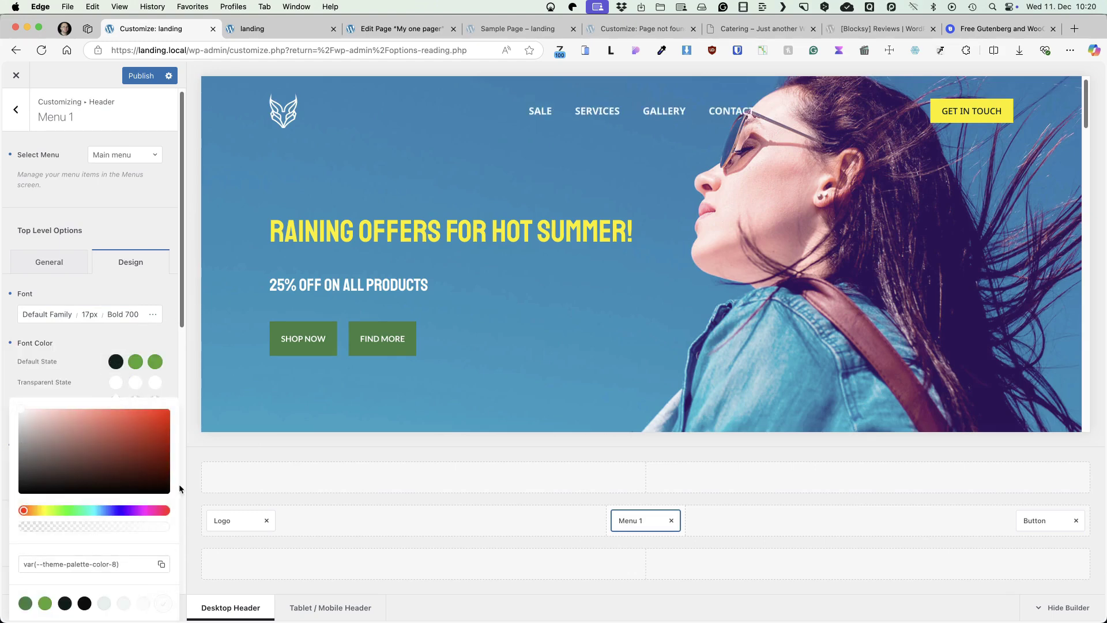
{"action": "left_click", "coordinate": [141, 75]}
Reload the front-end homepage to check the header, and open the page in the block editor.
{"action": "left_click", "coordinate": [257, 28]}
{"action": "left_click", "coordinate": [42, 50]}
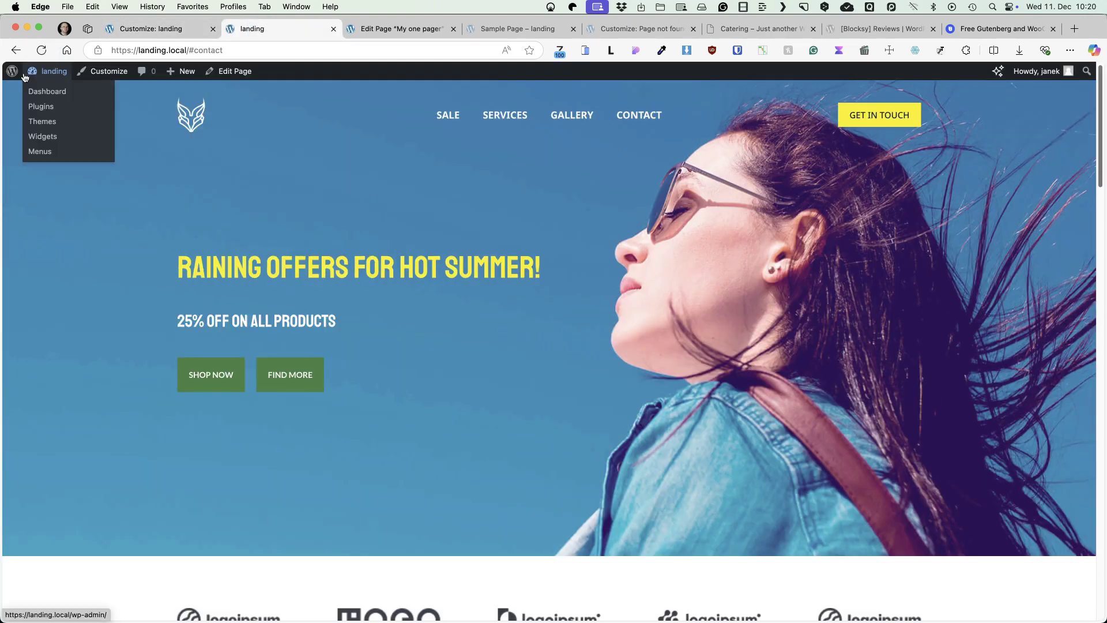
{"action": "left_click", "coordinate": [241, 73]}
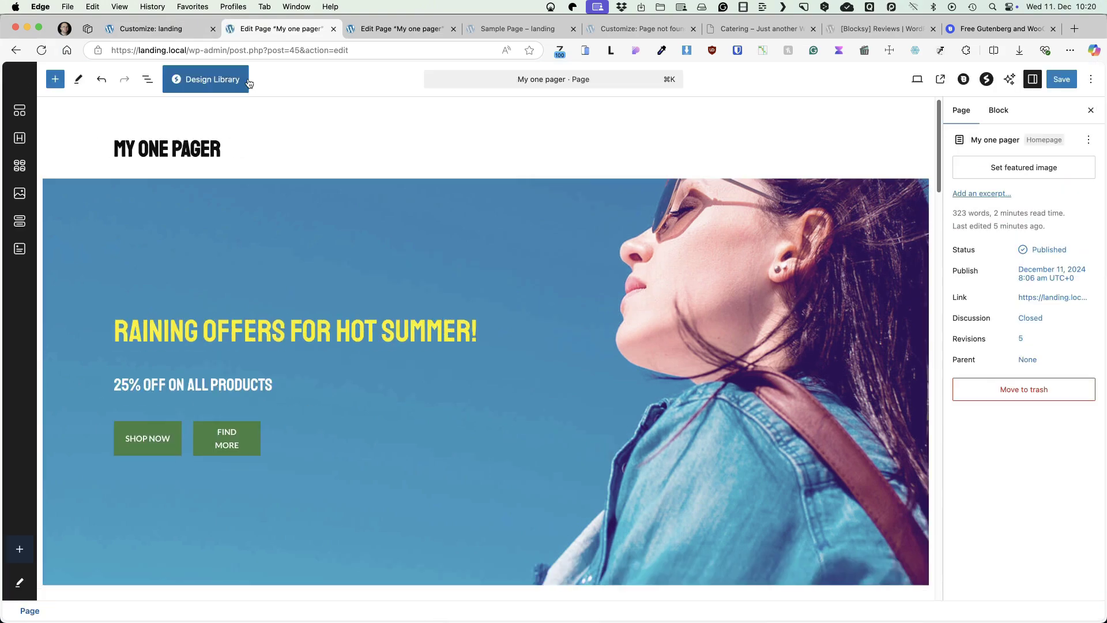
Give the hero container's background image a solid #010101 overlay at 0.25 opacity and save the page.
{"action": "left_click", "coordinate": [196, 193]}
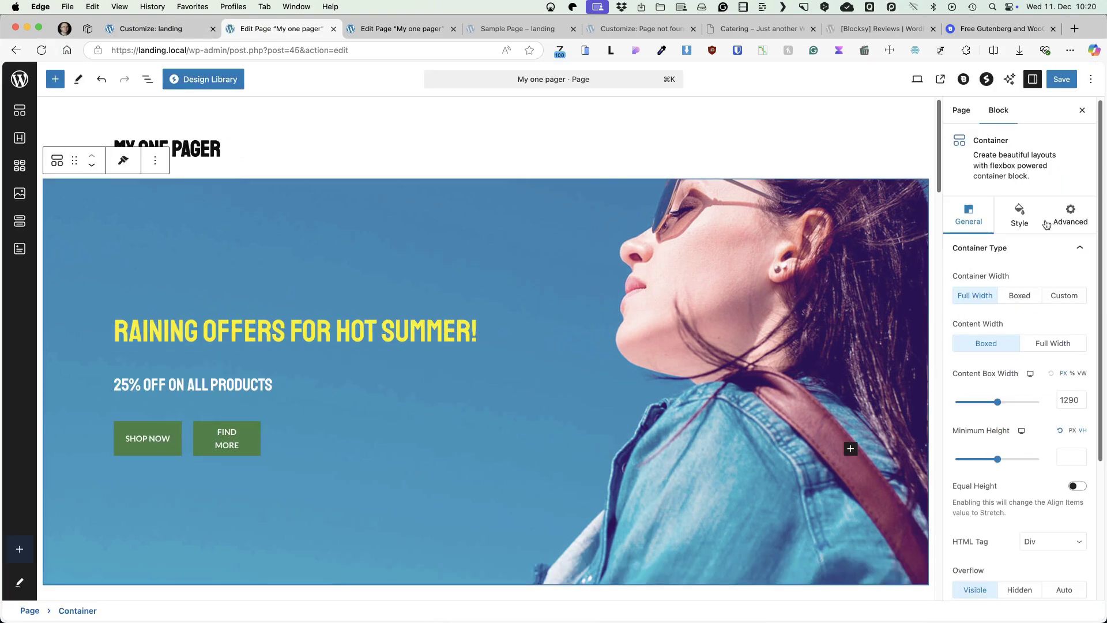
{"action": "left_click", "coordinate": [1019, 216]}
{"action": "scroll", "coordinate": [1024, 375], "scroll_direction": "down", "scroll_amount": 5}
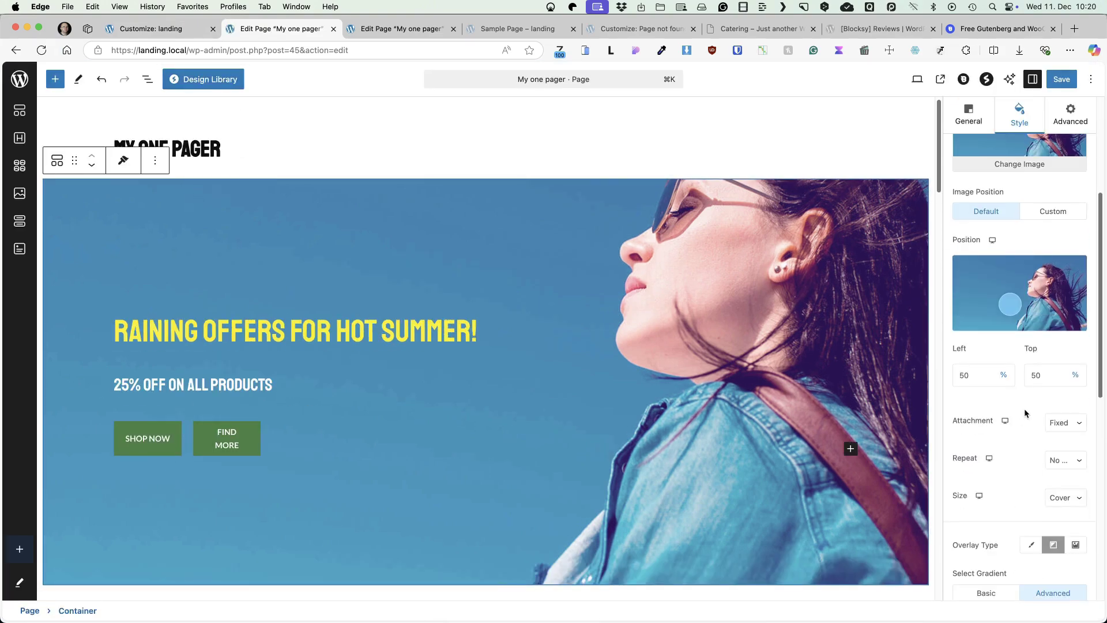
{"action": "scroll", "coordinate": [1024, 408], "scroll_direction": "down", "scroll_amount": 4}
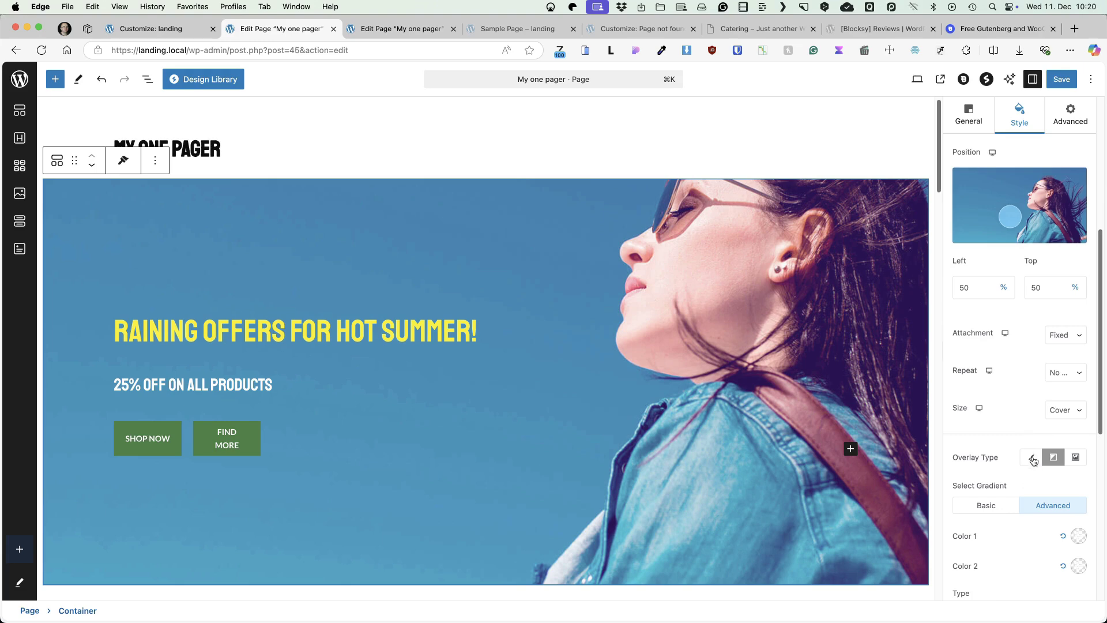
{"action": "left_click", "coordinate": [1032, 459]}
{"action": "left_click", "coordinate": [1054, 415]}
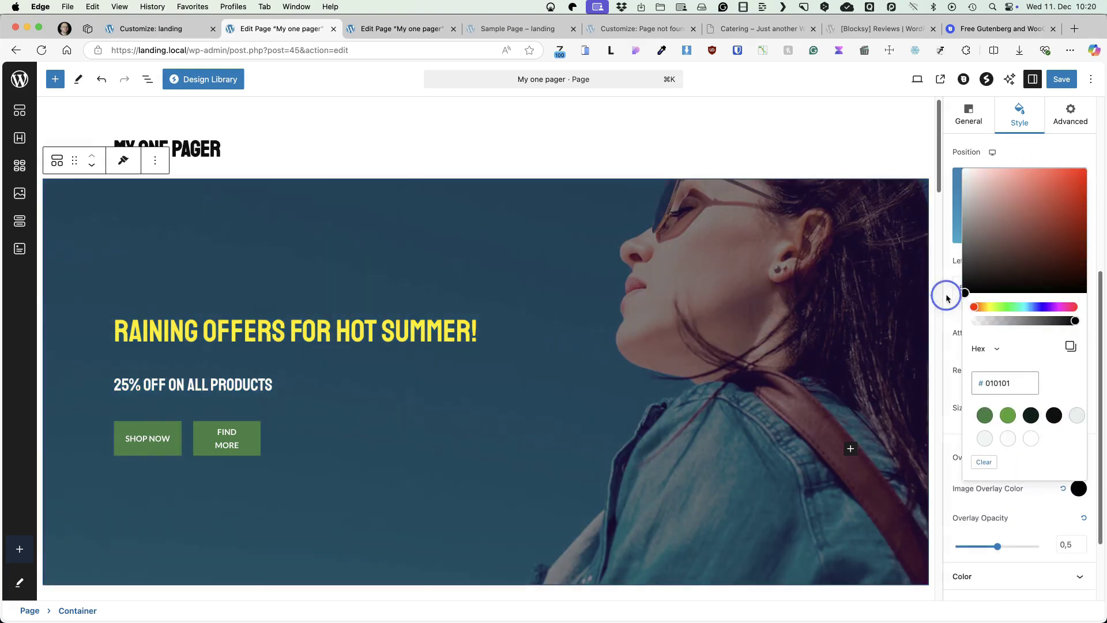
{"action": "left_click", "coordinate": [1050, 529]}
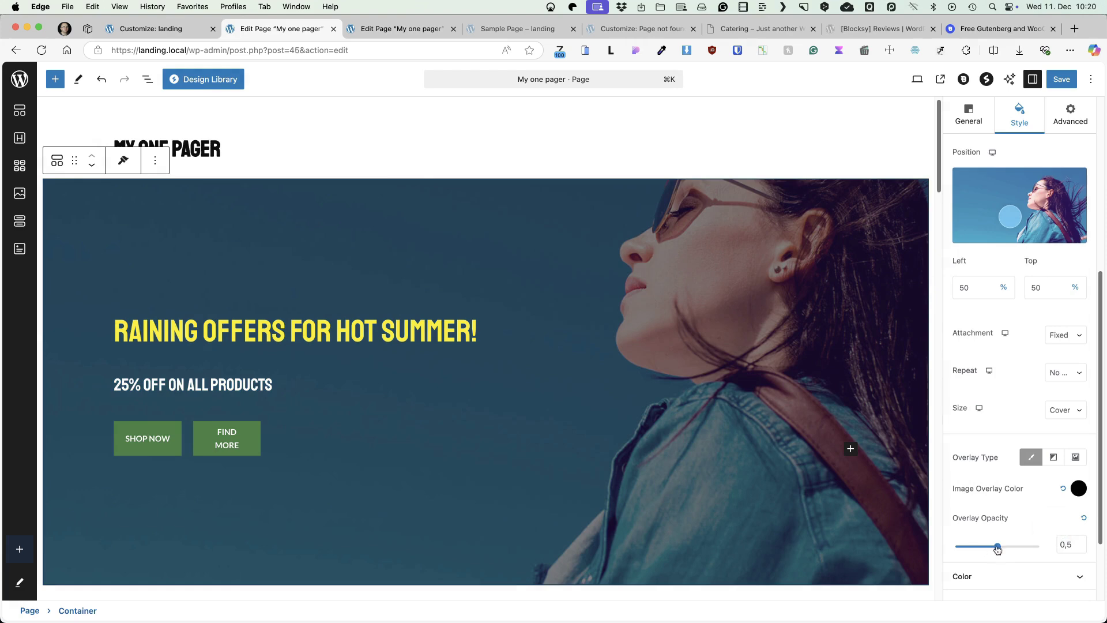
{"action": "left_click_drag", "start_coordinate": [998, 546], "coordinate": [976, 546]}
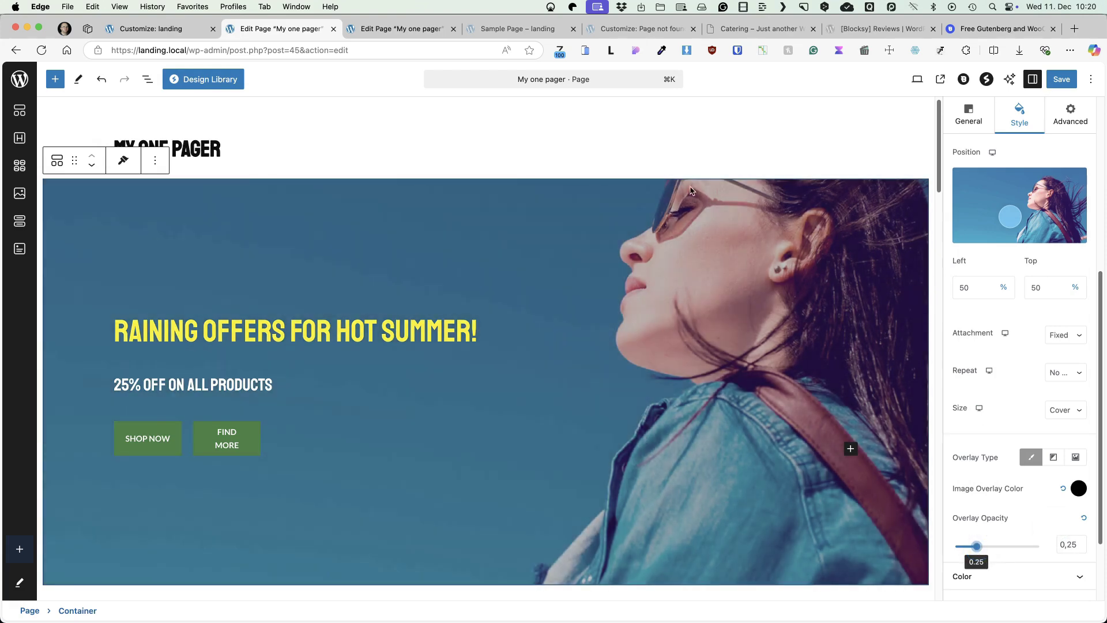
{"action": "left_click", "coordinate": [1062, 79]}
View the page on the front end, test the GET IN TOUCH header button, and return to the hero.
{"action": "left_click", "coordinate": [940, 79]}
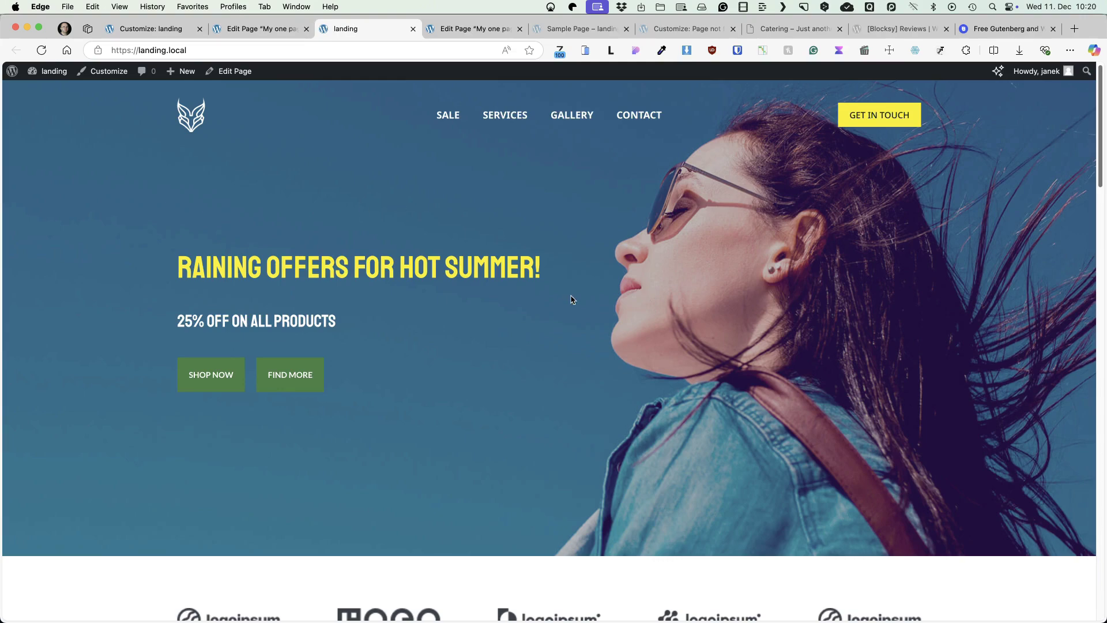
{"action": "left_click", "coordinate": [876, 115]}
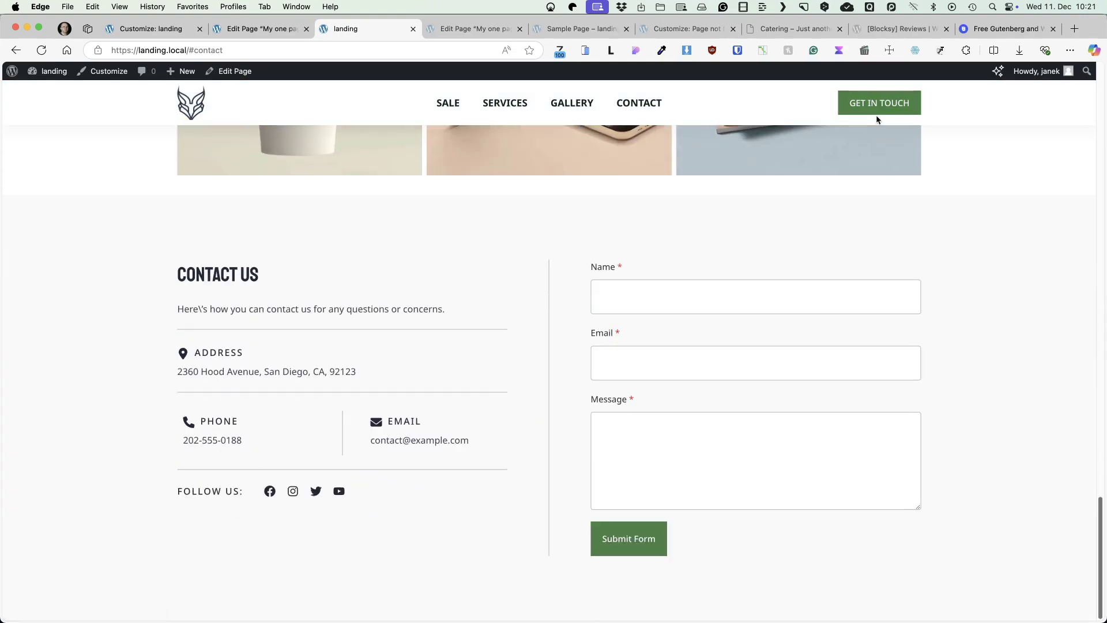
{"action": "scroll", "coordinate": [823, 198], "scroll_direction": "up", "scroll_amount": 20}
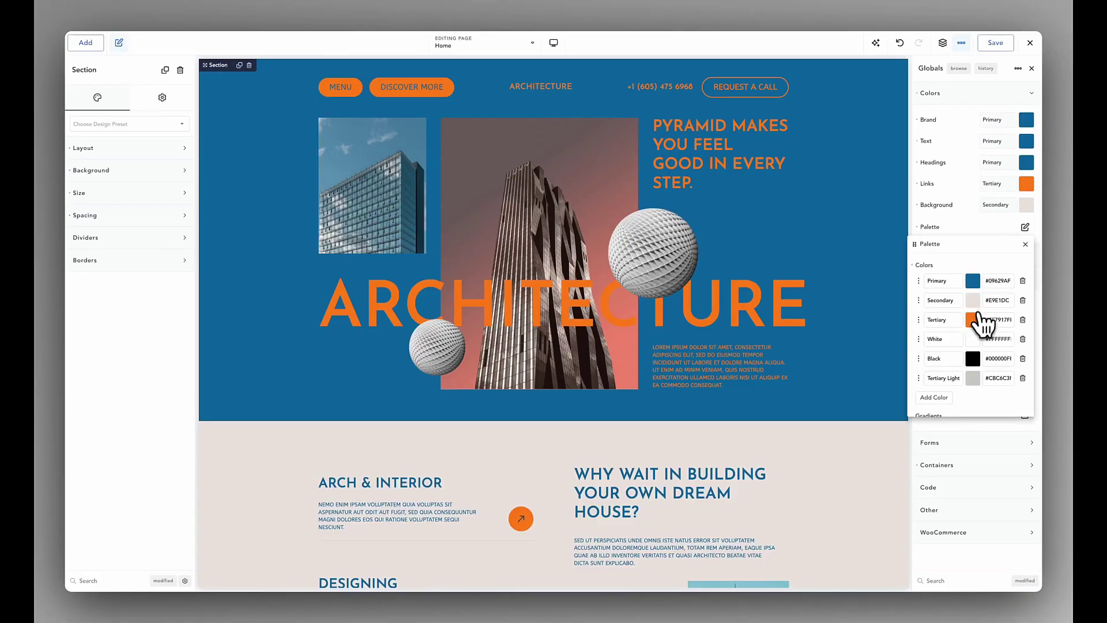
{"action": "left_click", "coordinate": [975, 320]}
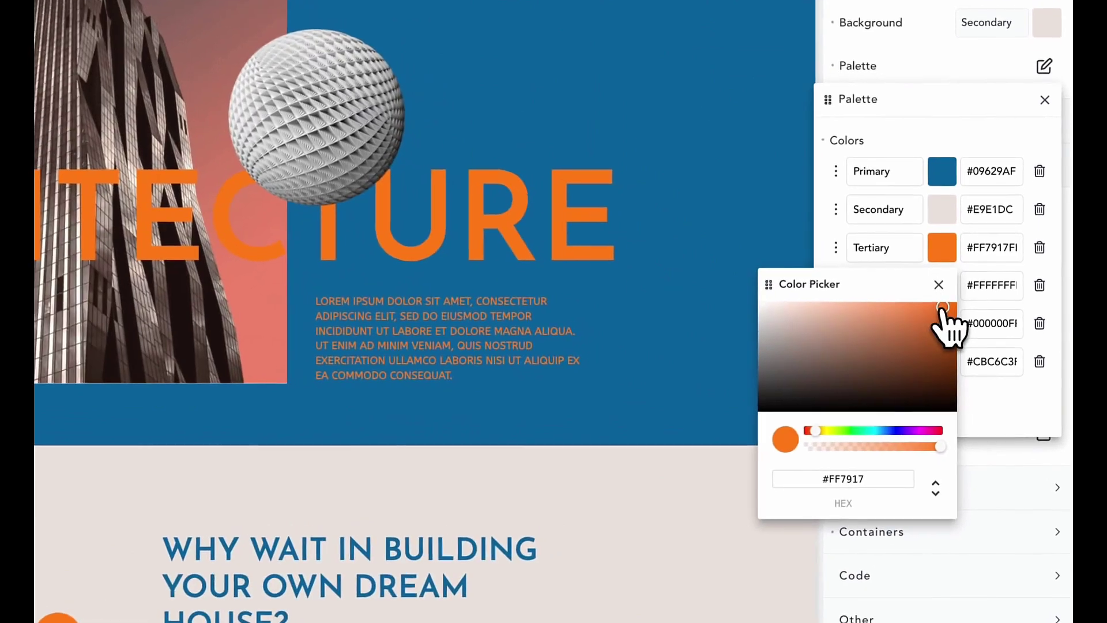
{"action": "left_click_drag", "start_coordinate": [943, 307], "coordinate": [803, 320]}
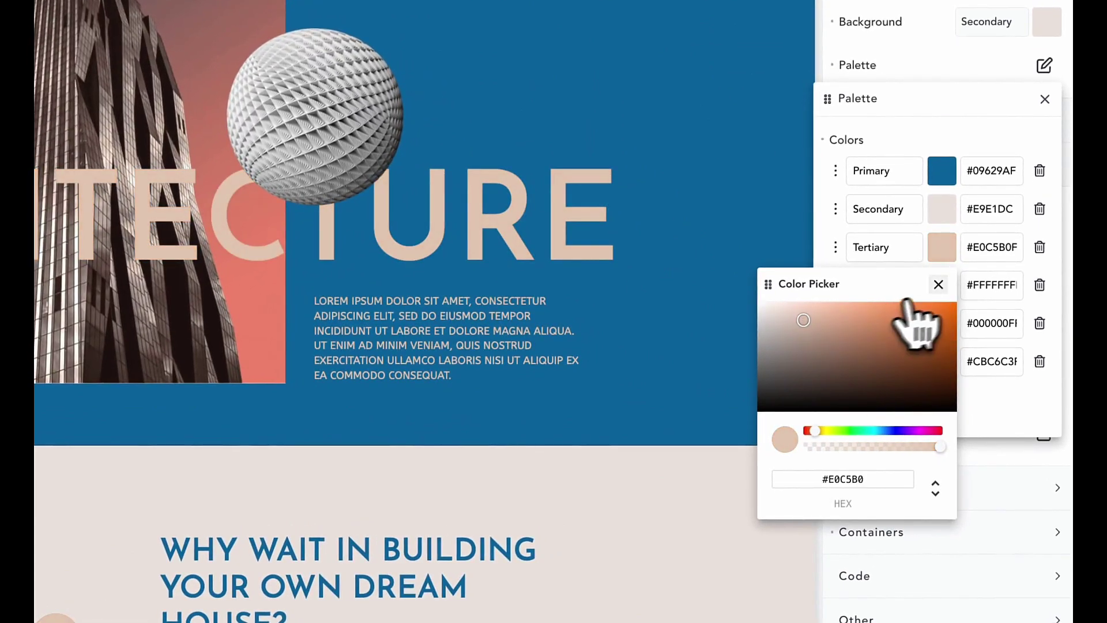
{"action": "left_click", "coordinate": [921, 245]}
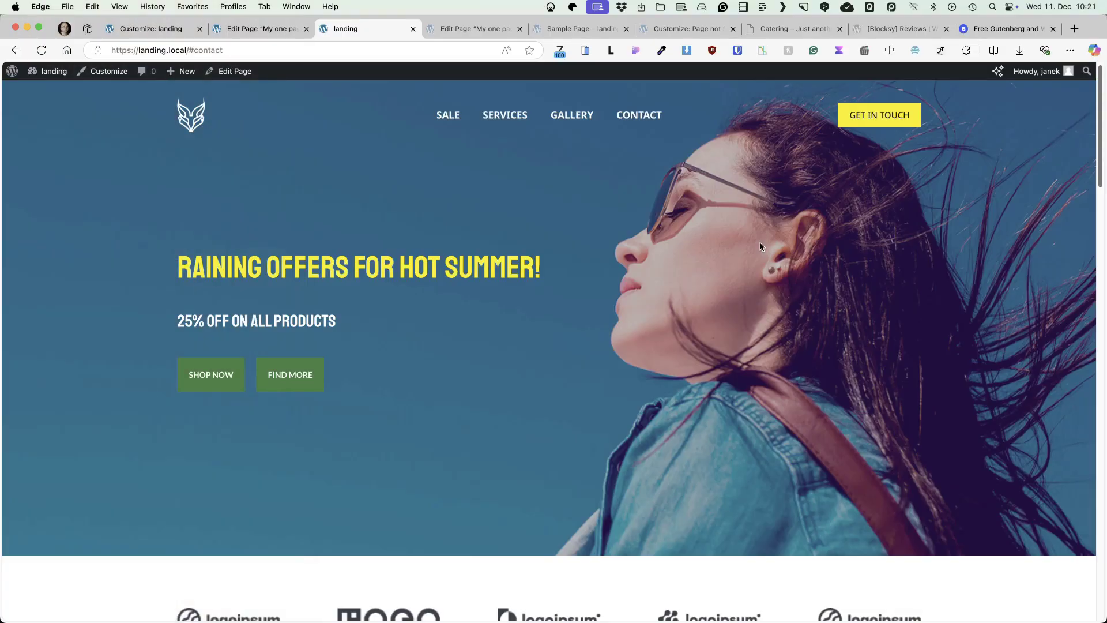